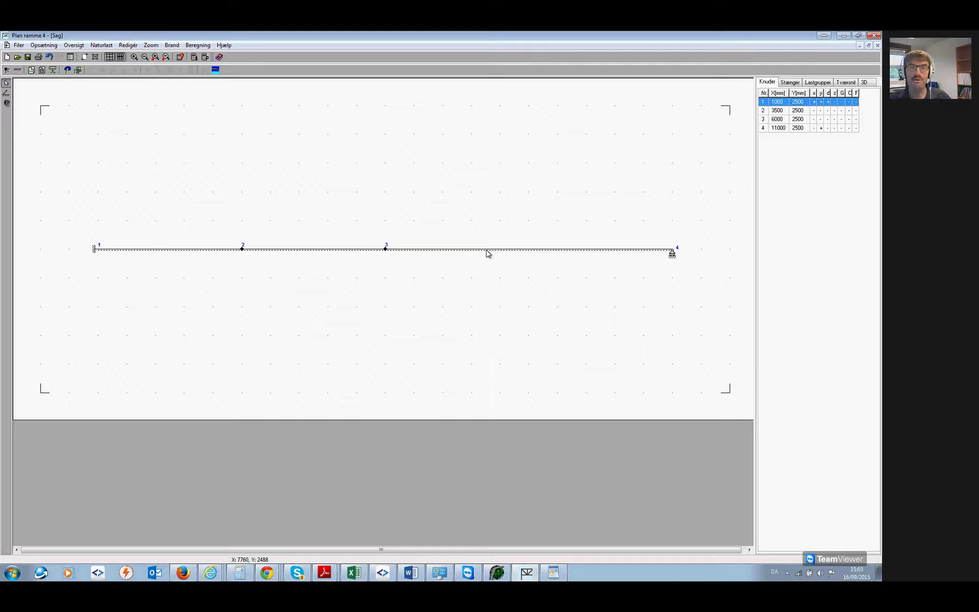
Insert one node on the beam at a relative distance of 0.8 from its start.
right_click(479, 251)
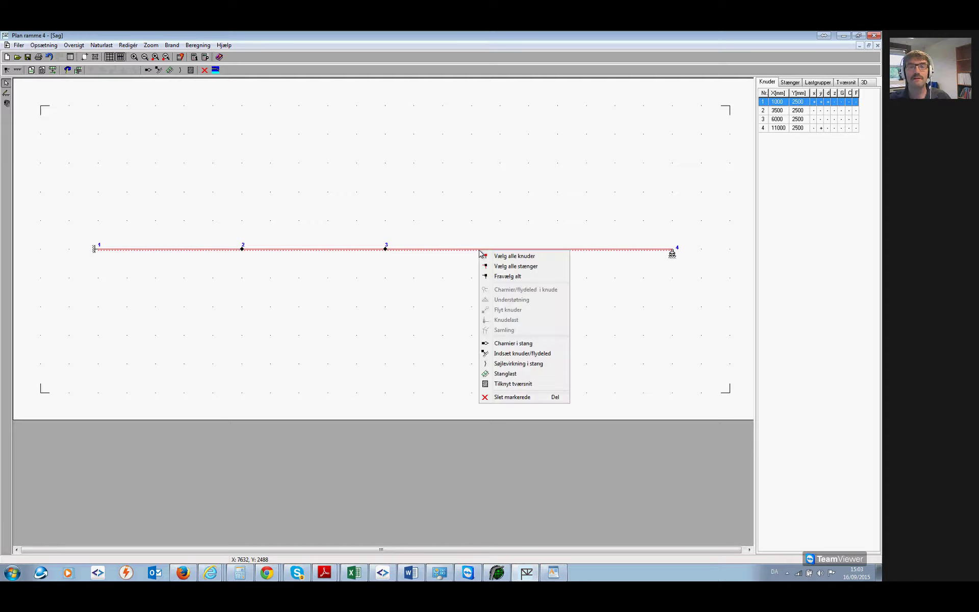
left_click(534, 354)
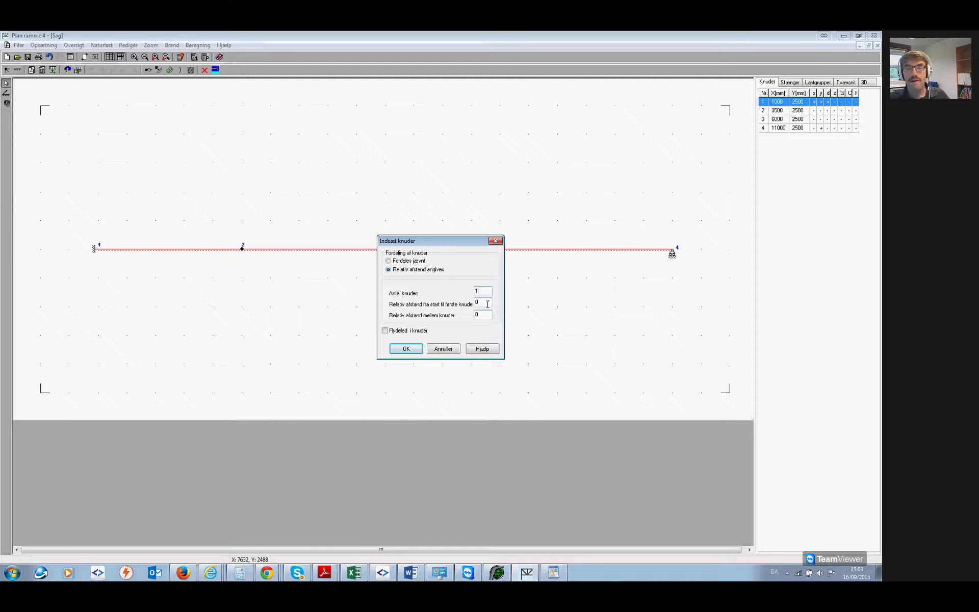
type(".8")
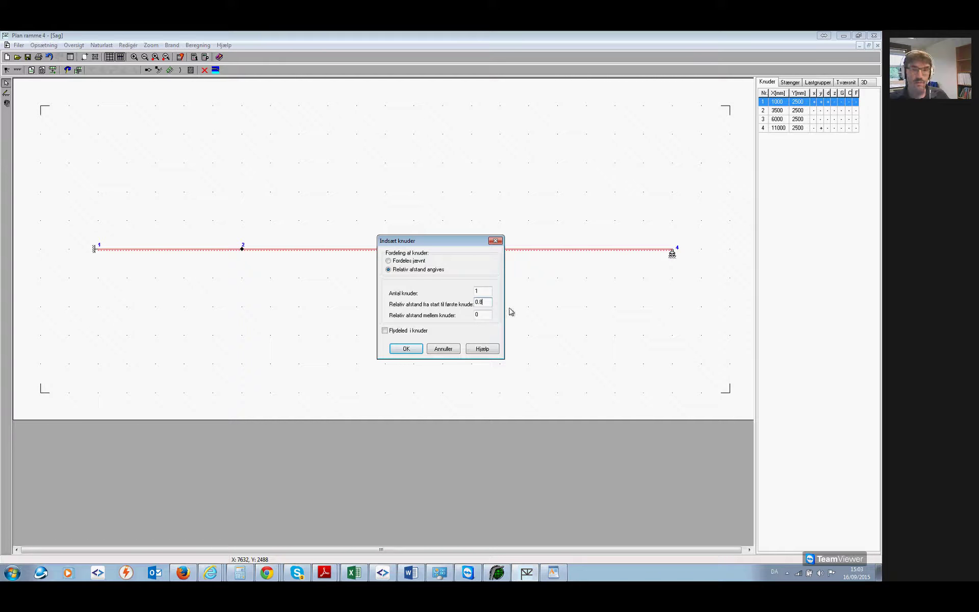
left_click(406, 349)
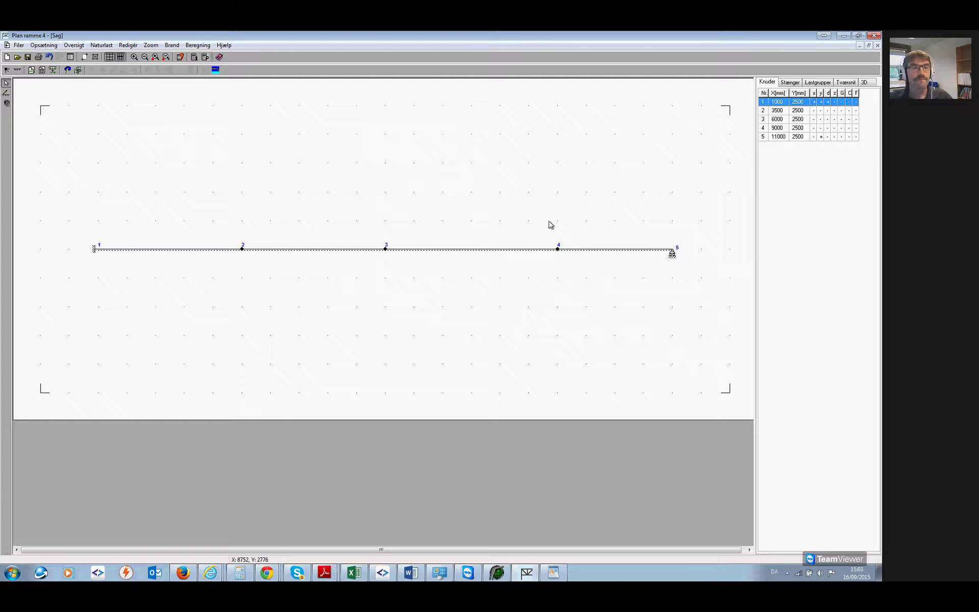
Restrain node 2 in the y-direction.
double_click(241, 249)
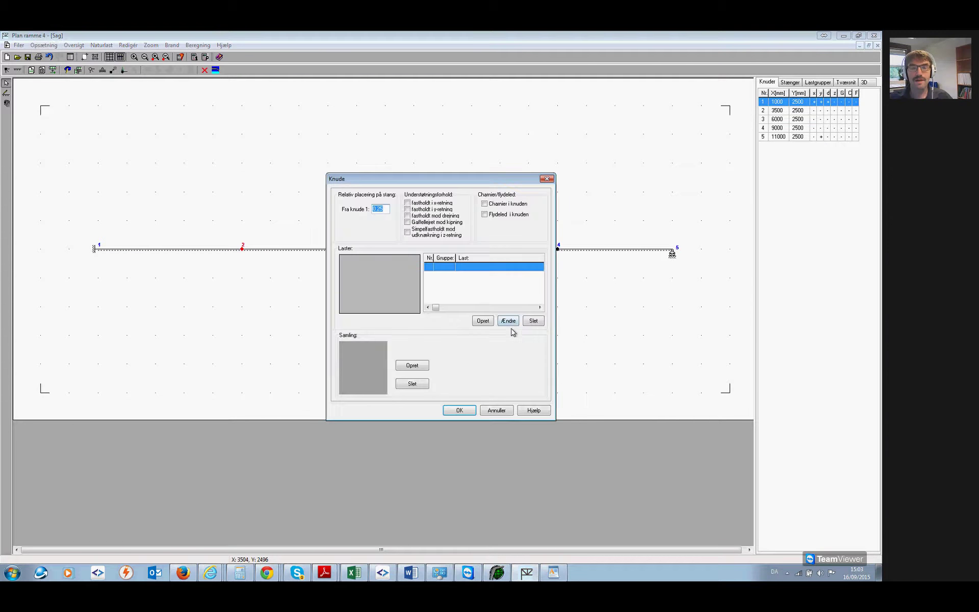
left_click(407, 209)
left_click(482, 320)
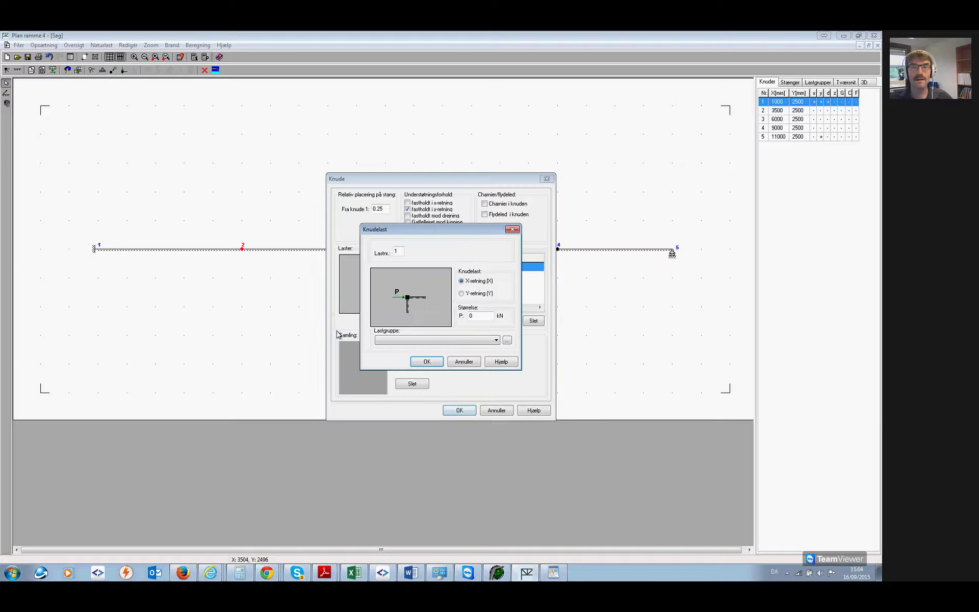
left_click(496, 341)
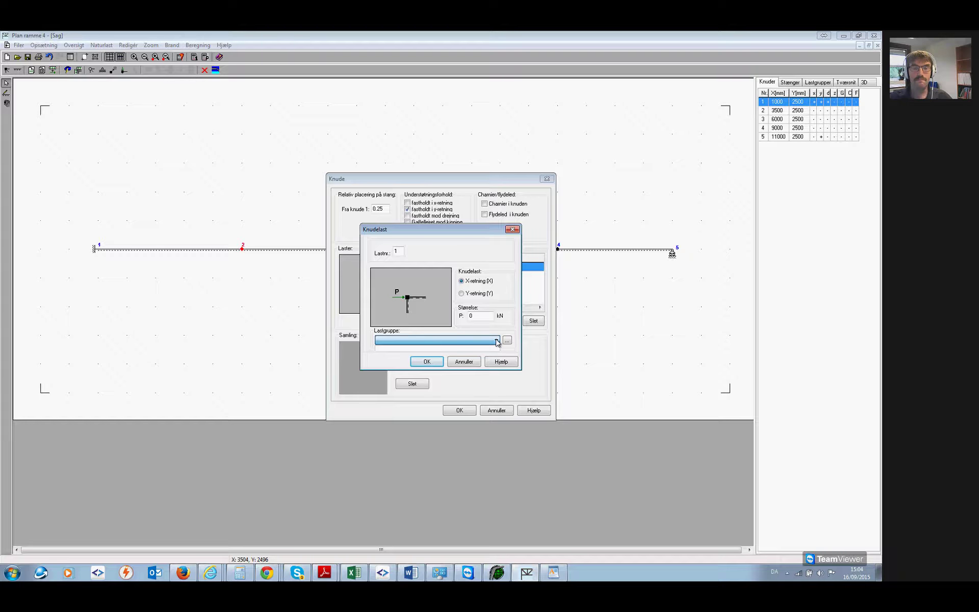
left_click(465, 365)
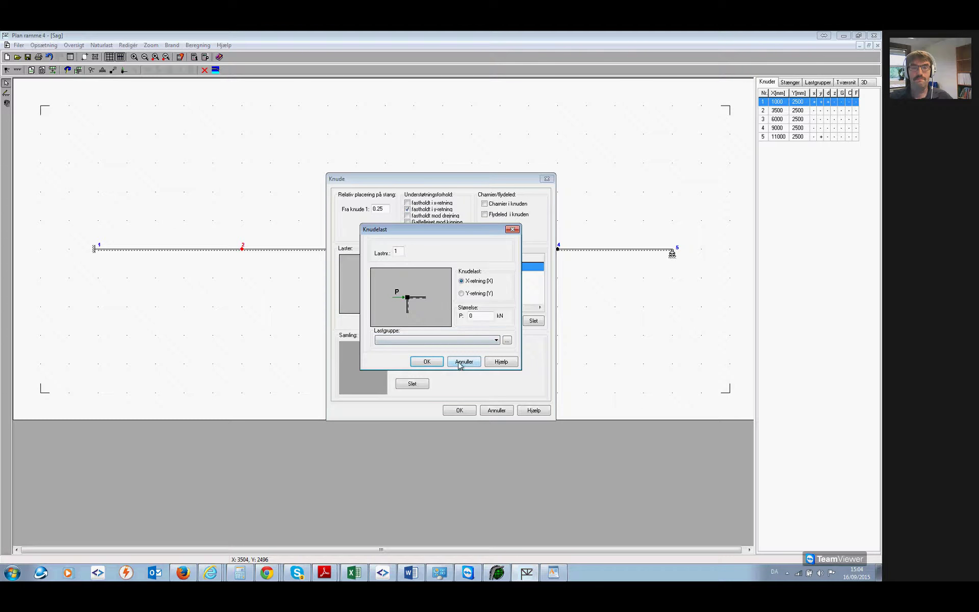
left_click(462, 363)
Accept the support at node 2 and restrain nodes 3 and 4 in the y-direction as well.
left_click(459, 411)
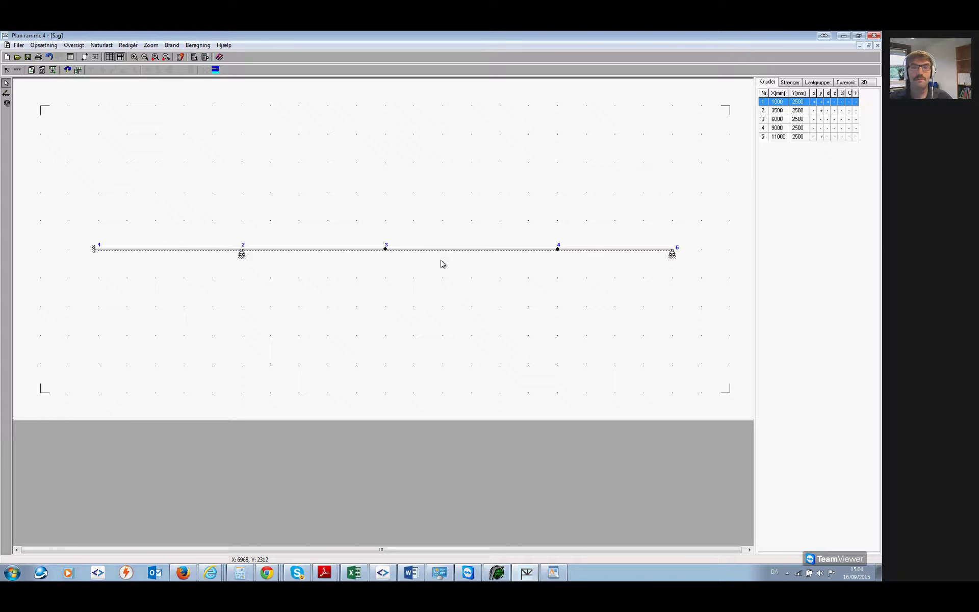
double_click(385, 250)
left_click(419, 213)
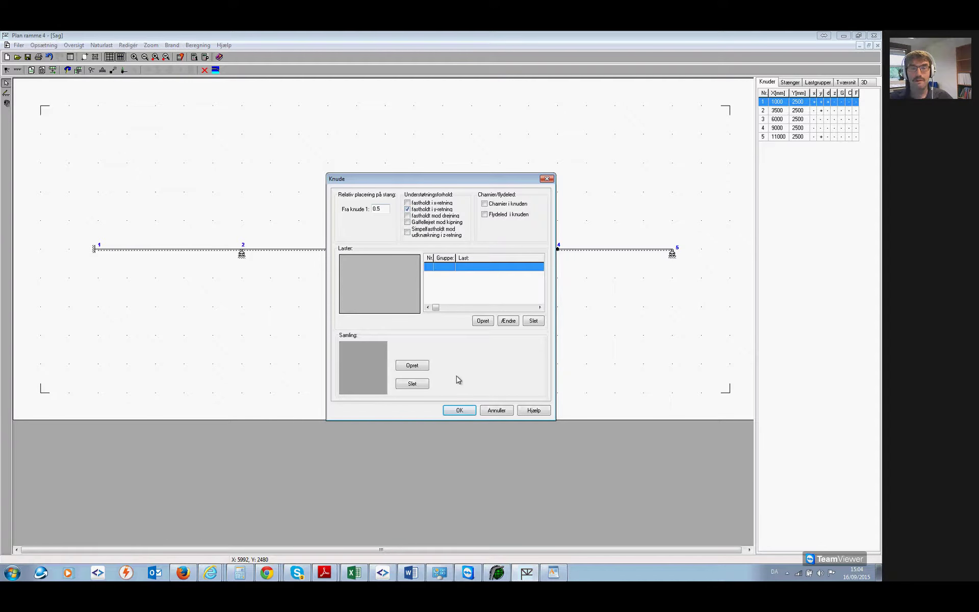
left_click(460, 410)
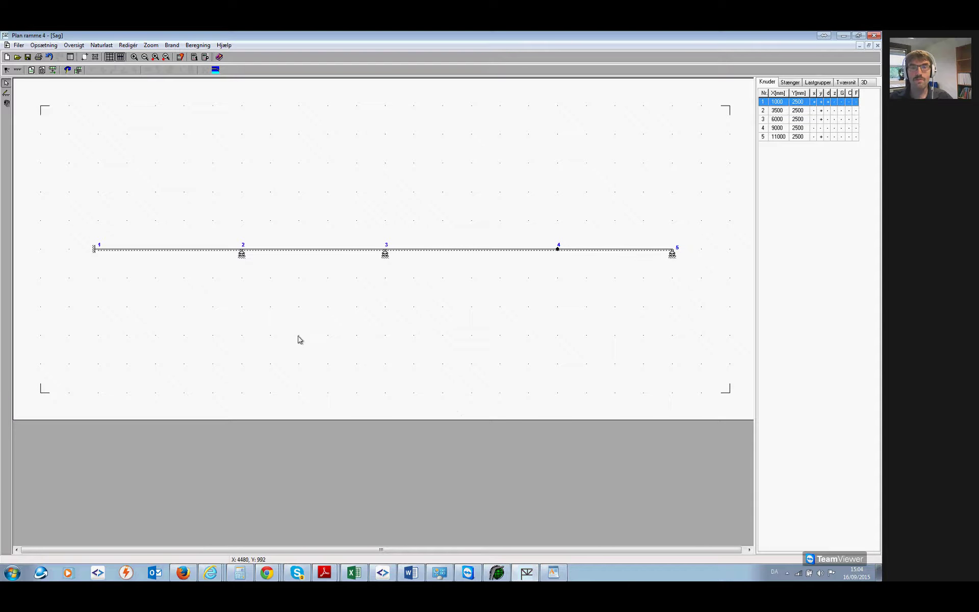
double_click(558, 250)
left_click(416, 210)
left_click(460, 410)
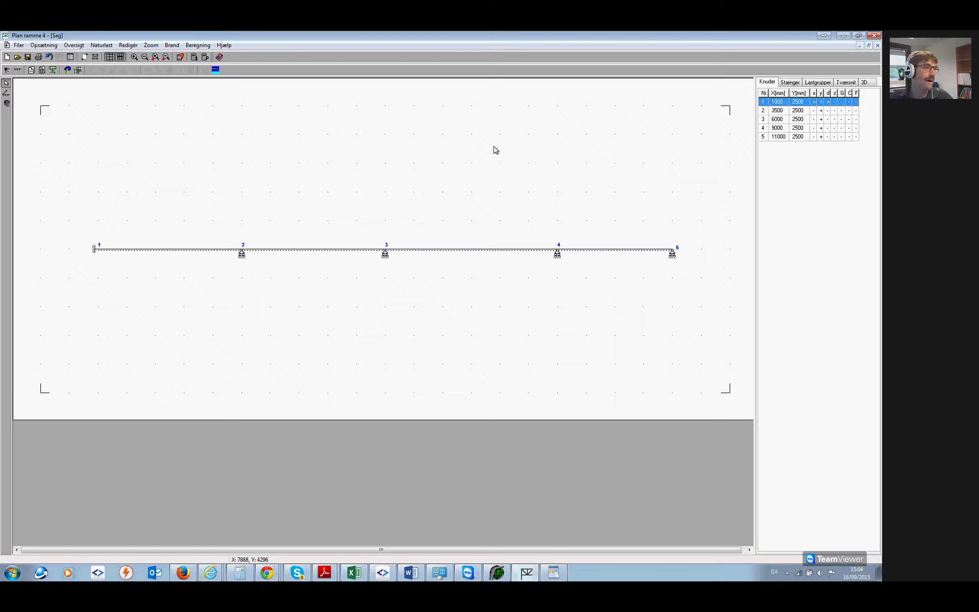
Create a new cross-section for the beam with ID 1, type Beton, and a rectangular profile.
double_click(452, 250)
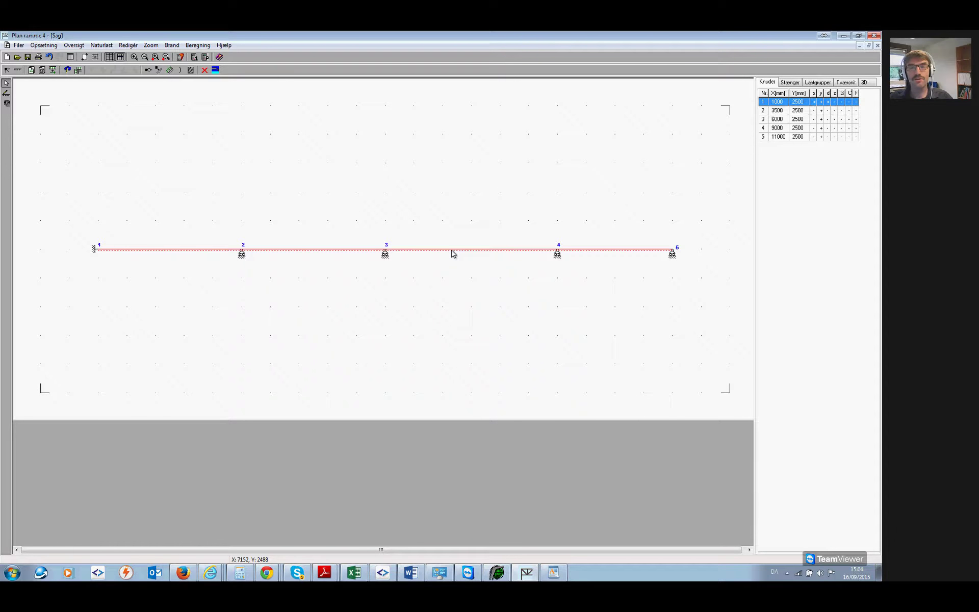
left_click(515, 450)
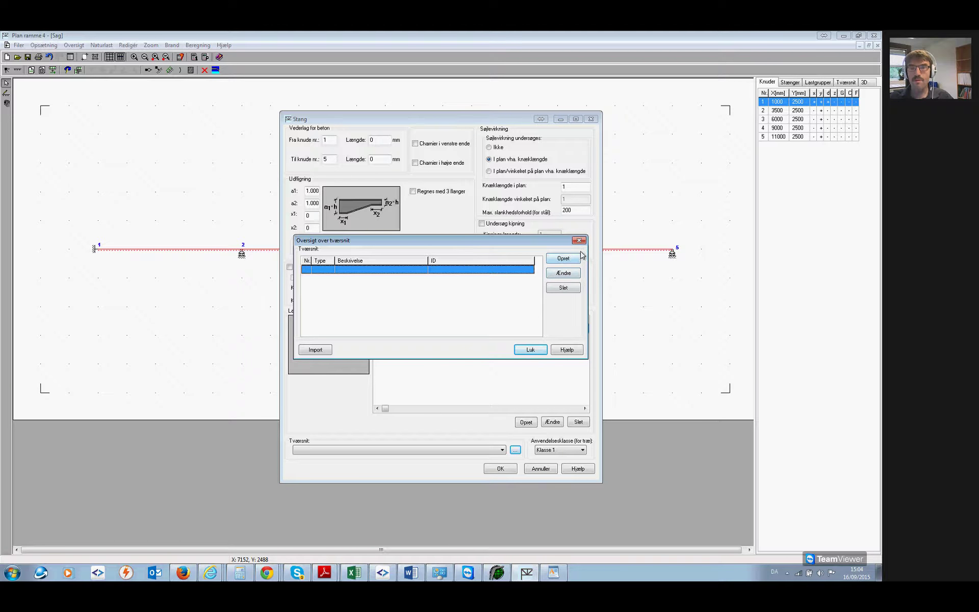
left_click(564, 259)
left_click_drag(327, 107, 481, 119)
left_click(489, 170)
type("1")
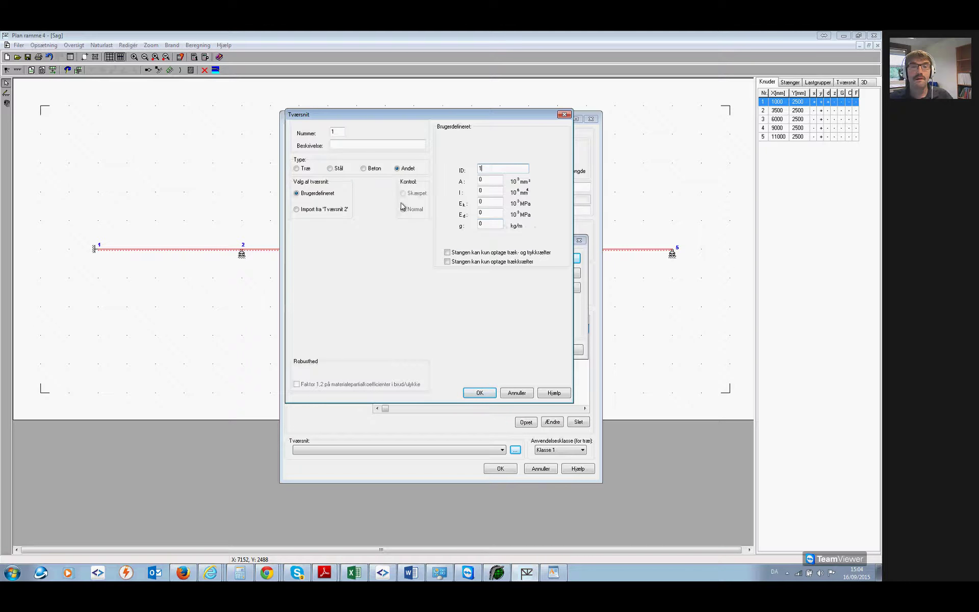
left_click(372, 169)
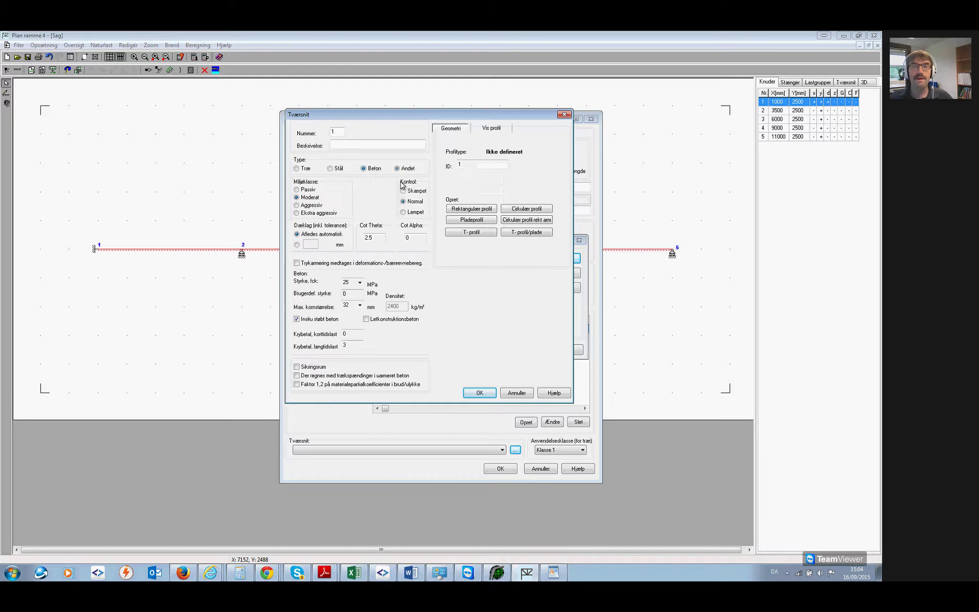
left_click(471, 210)
Set the rectangular concrete profile's height to 500 mm and its width to 300 mm.
left_click(482, 188)
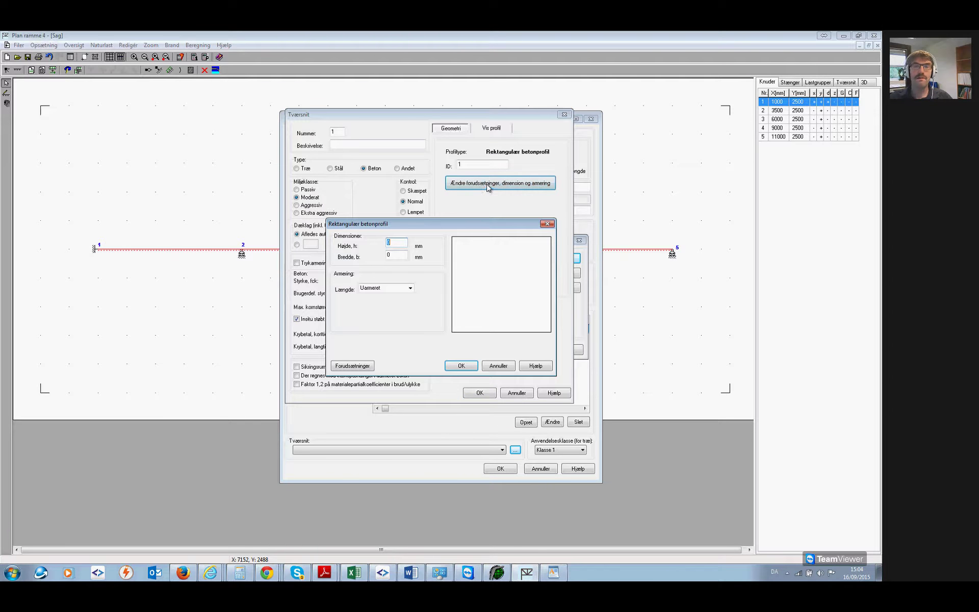
double_click(389, 242)
type("500")
key("Tab")
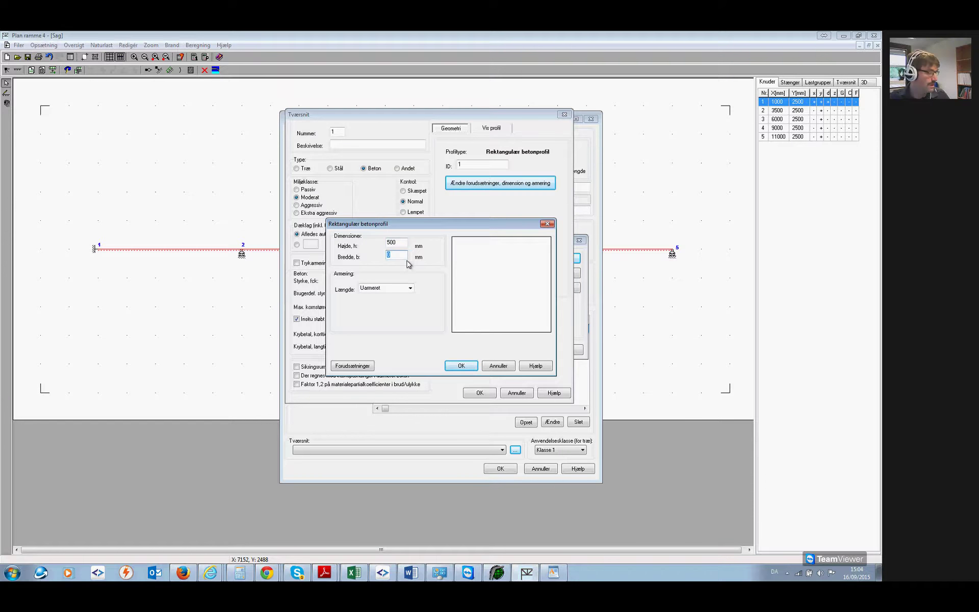
Choose Y - Tentor steel for both the longitudinal reinforcement and the stirrups.
left_click(411, 289)
left_click(405, 309)
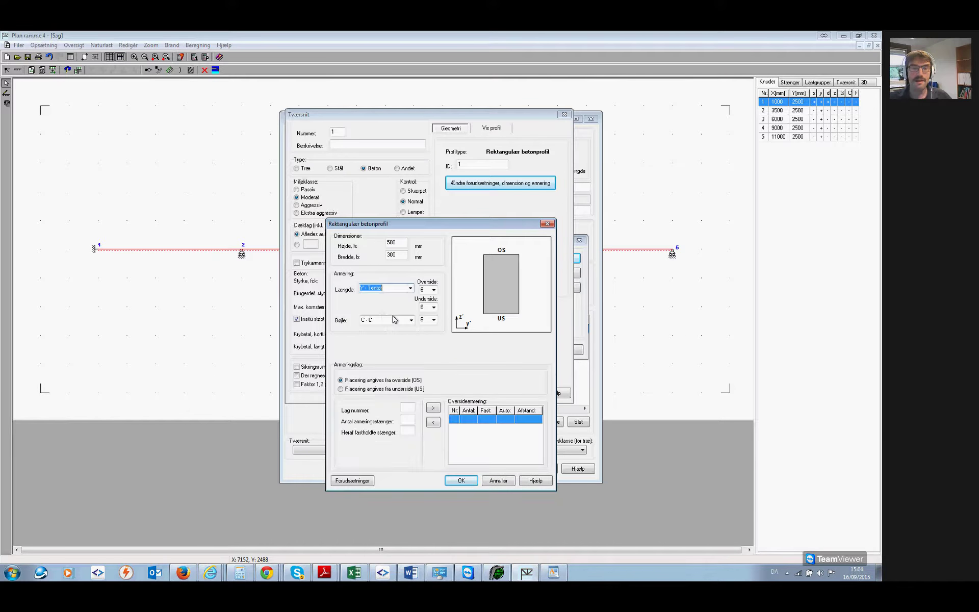
left_click(411, 320)
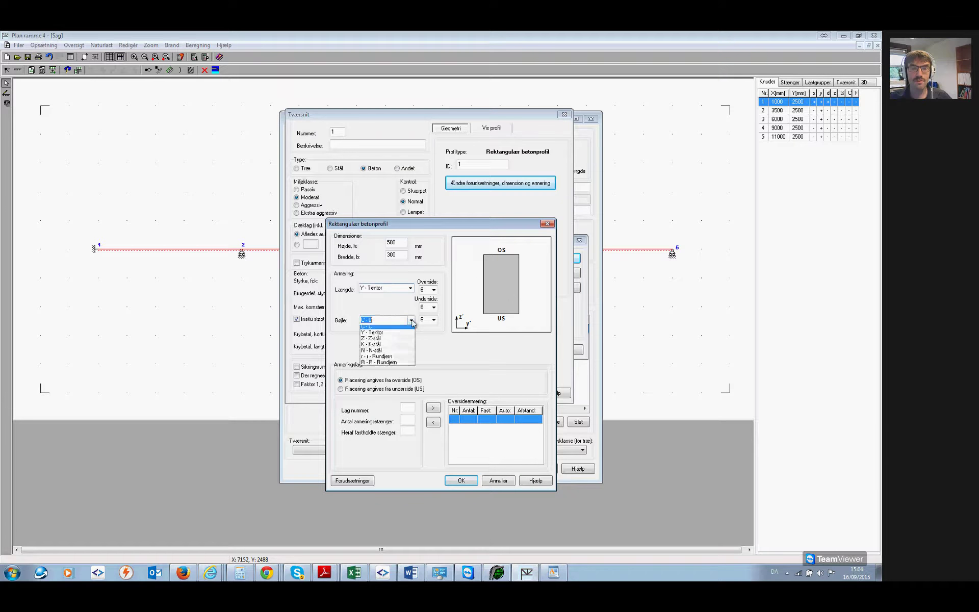
left_click(389, 335)
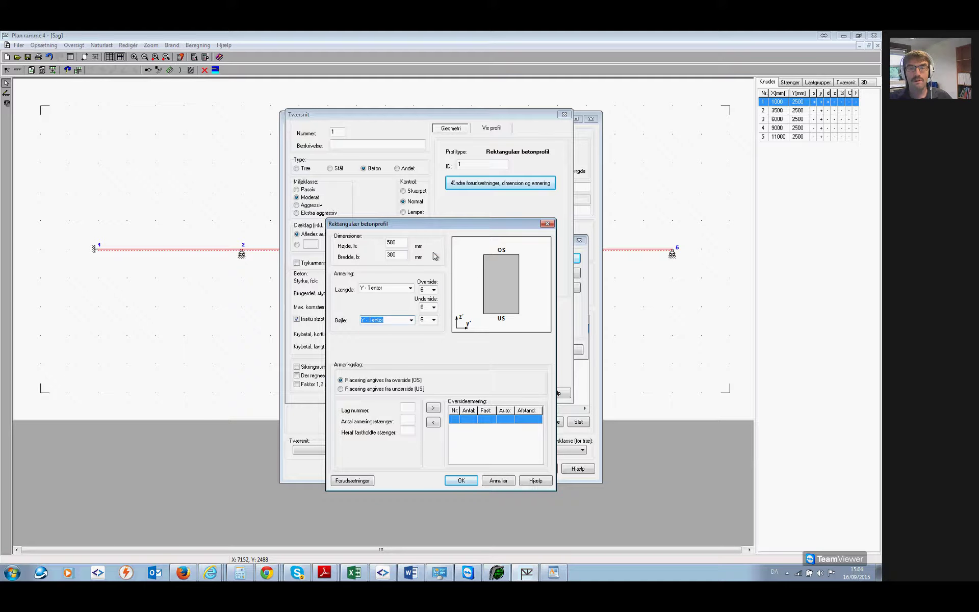
Set the bar diameters to 14 for the upper side, 25 for the underside and 10 for the stirrups.
left_click(434, 289)
left_click(426, 322)
left_click(434, 307)
left_click(426, 357)
left_click(434, 319)
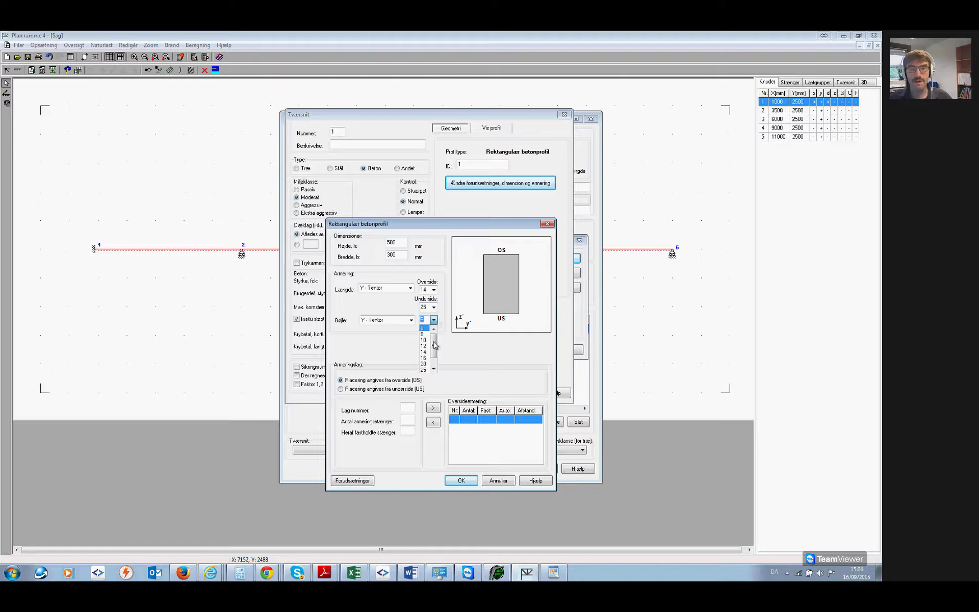
left_click(427, 340)
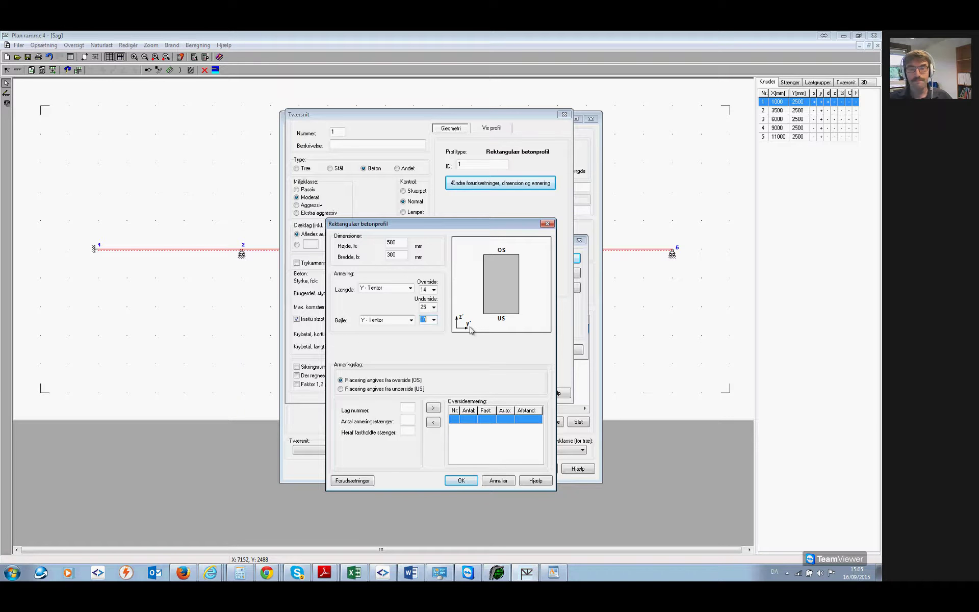
Add two upper-side reinforcement layers, each entered as layer 1 with 3 bars, all 3 of them fixed.
left_click(408, 406)
type("1")
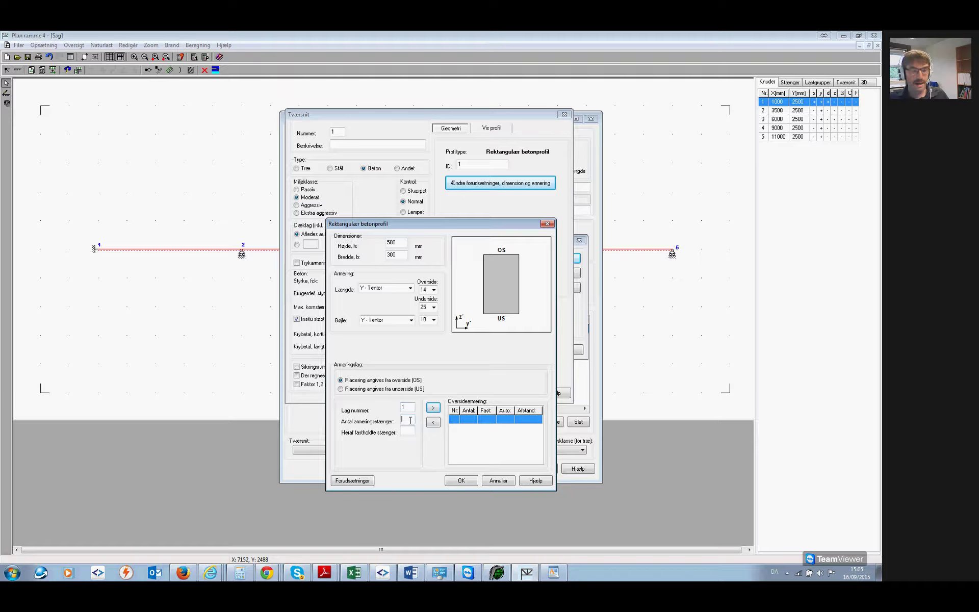
type("33")
left_click(433, 410)
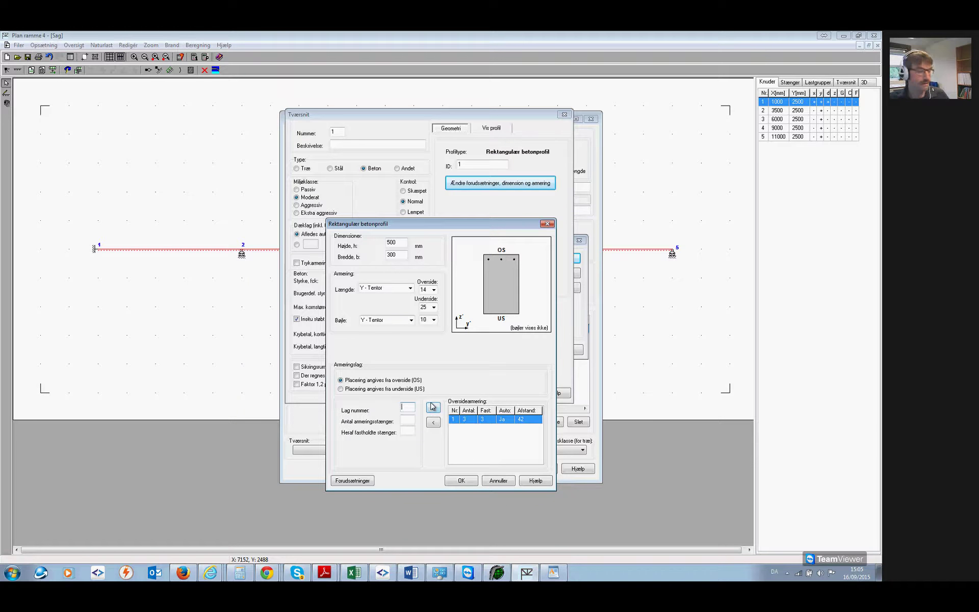
type("1")
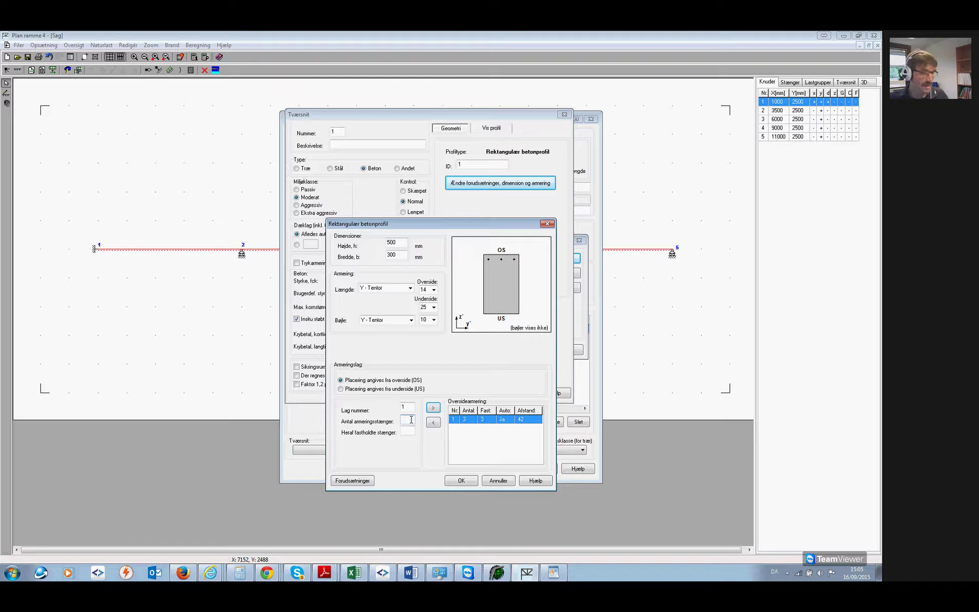
left_click(411, 419)
type("3")
key("Tab")
type("3")
left_click(433, 407)
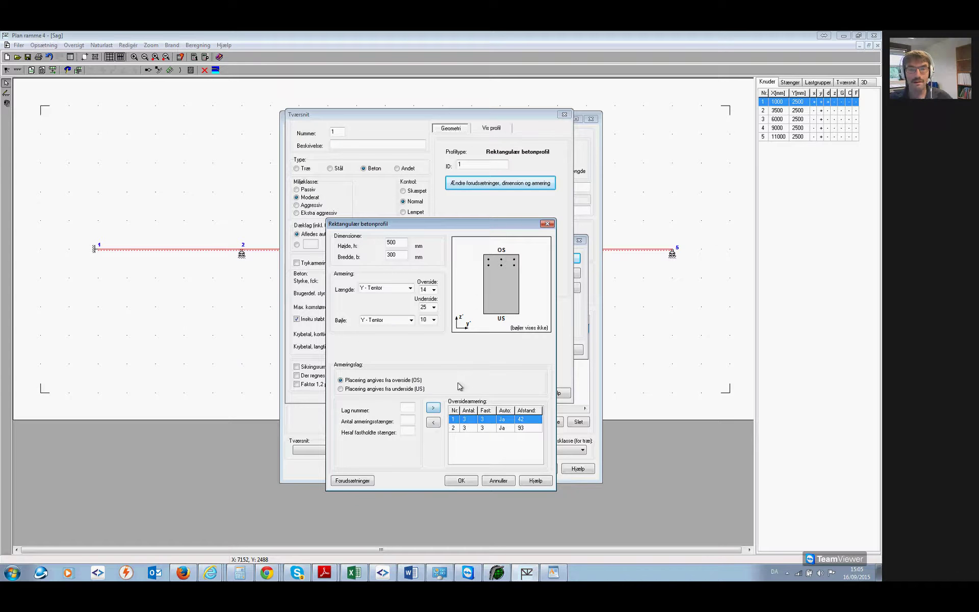
Add underside reinforcement layer 1 with 3 bars, all 3 fixed, and accept the rectangular profile.
left_click(360, 390)
left_click(411, 412)
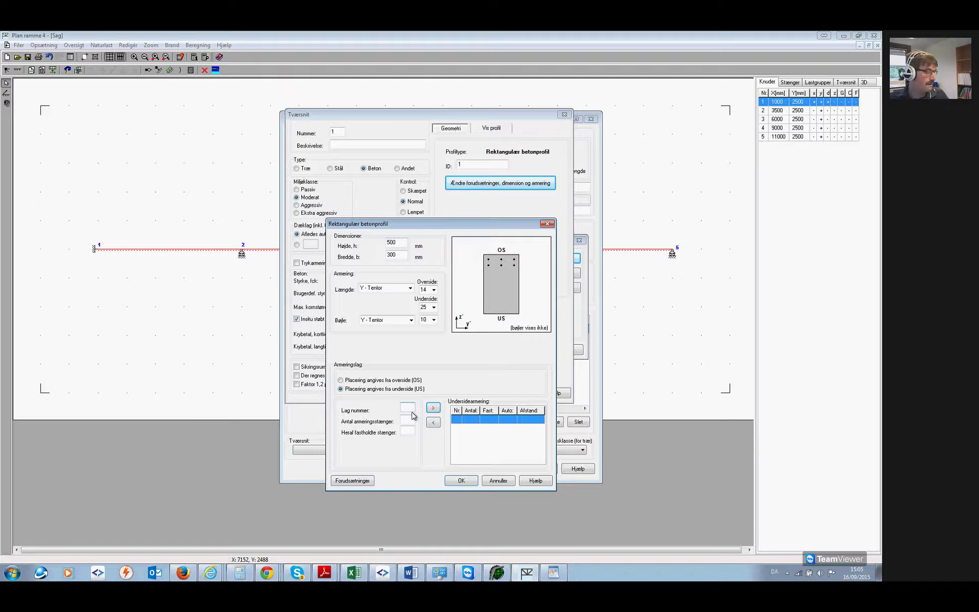
left_click(411, 421)
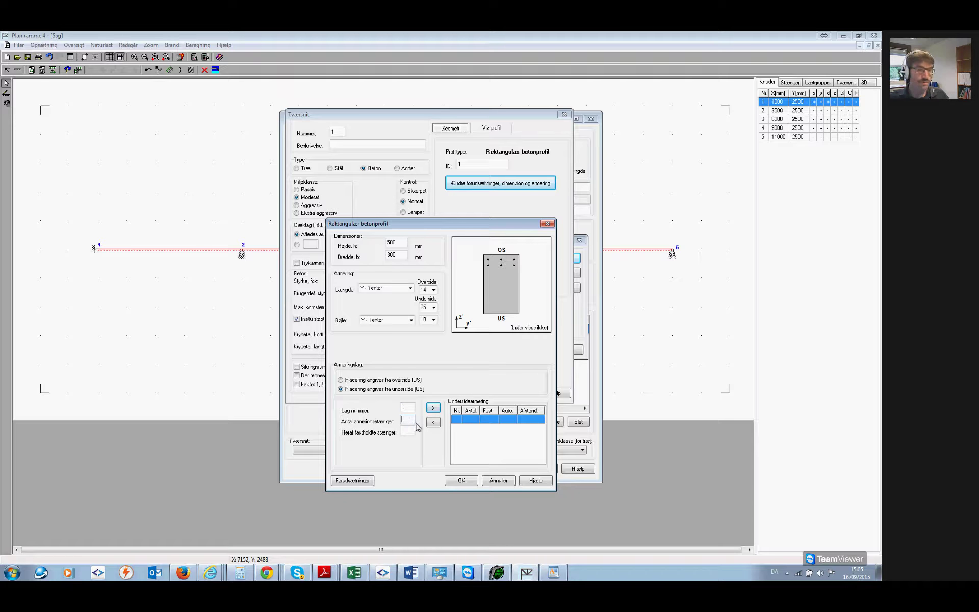
left_click(433, 407)
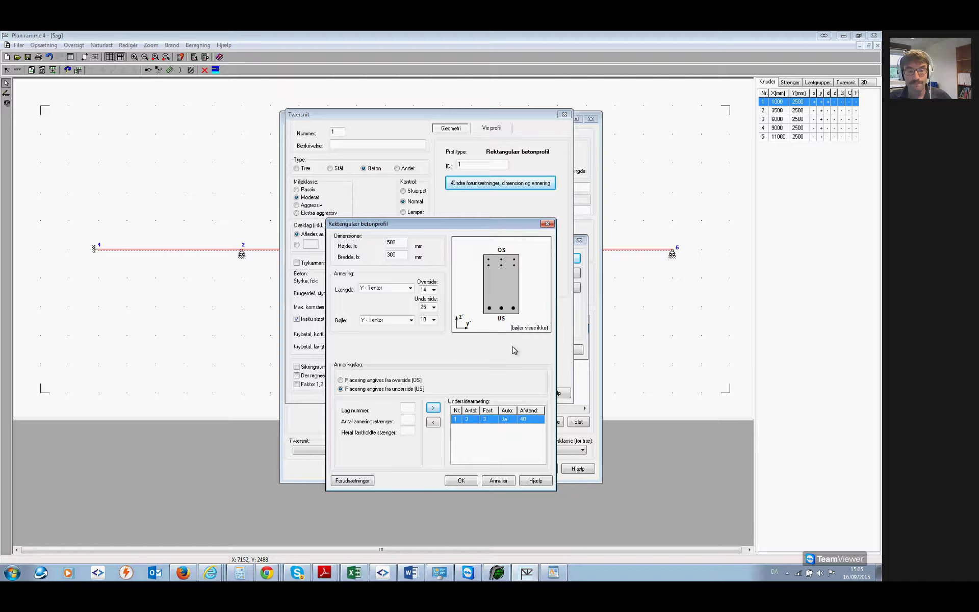
left_click(461, 481)
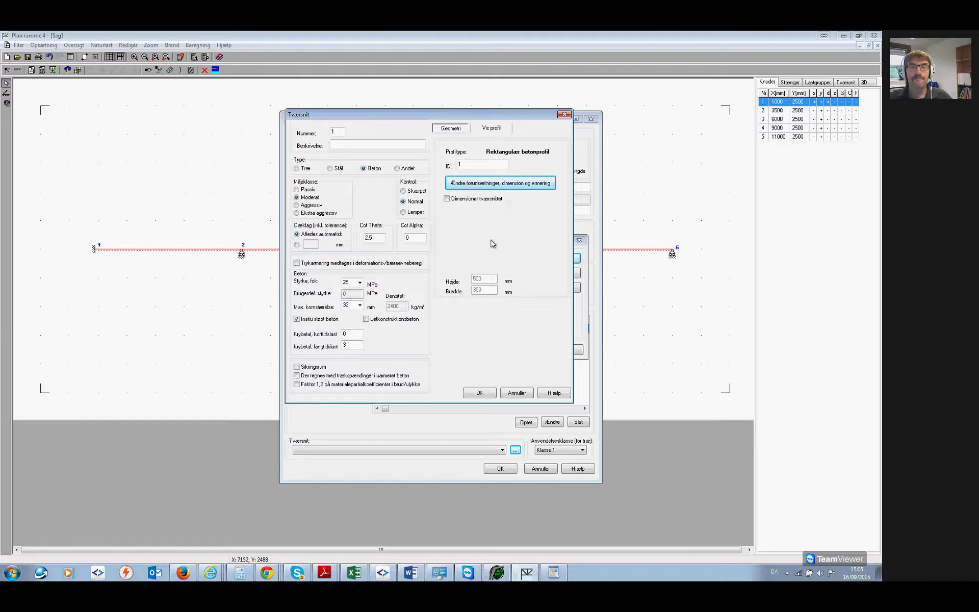
Save the concrete cross-section and assign Beton - Rekt.1 to the beam.
left_click(479, 394)
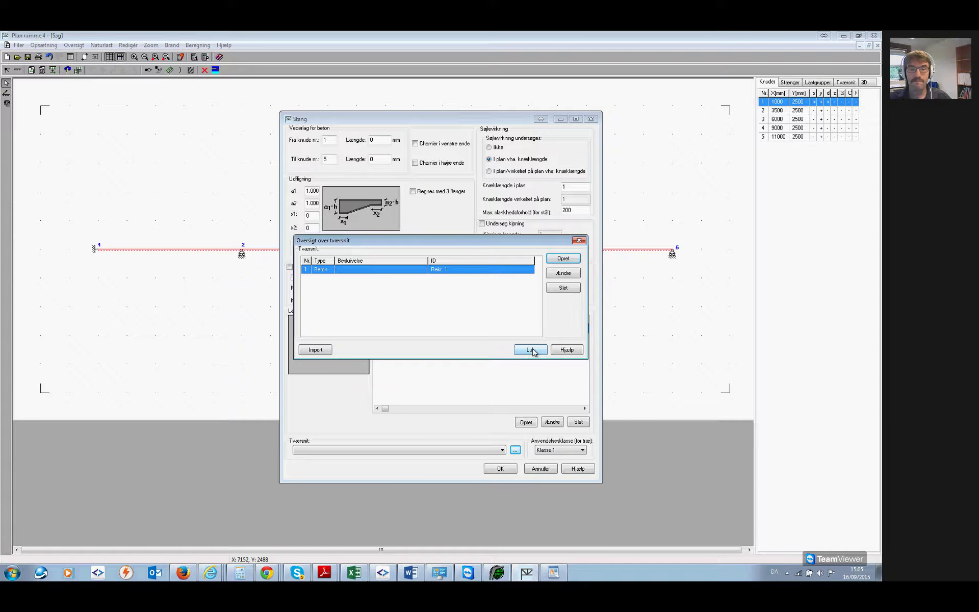
left_click(531, 350)
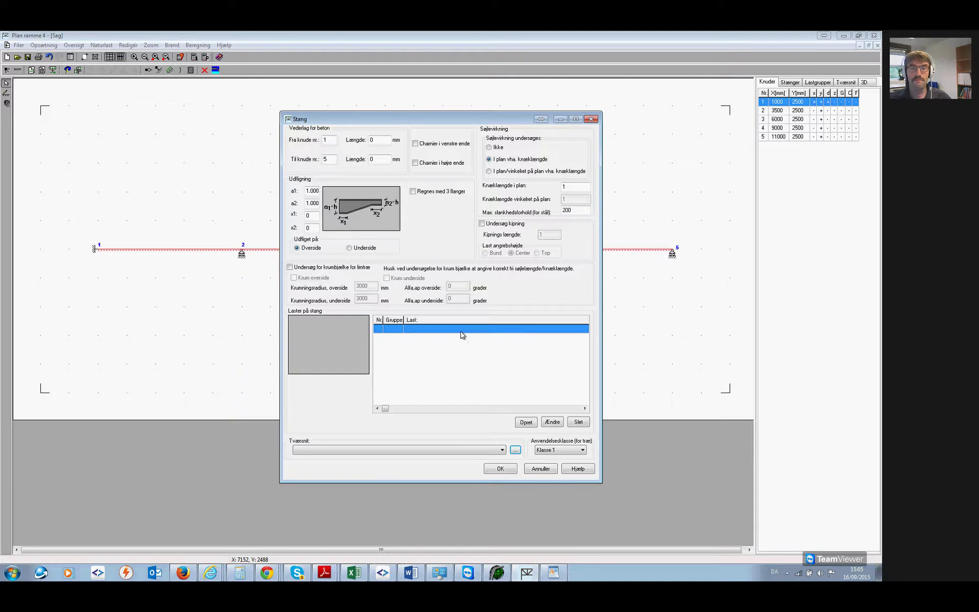
left_click(499, 450)
left_click(406, 459)
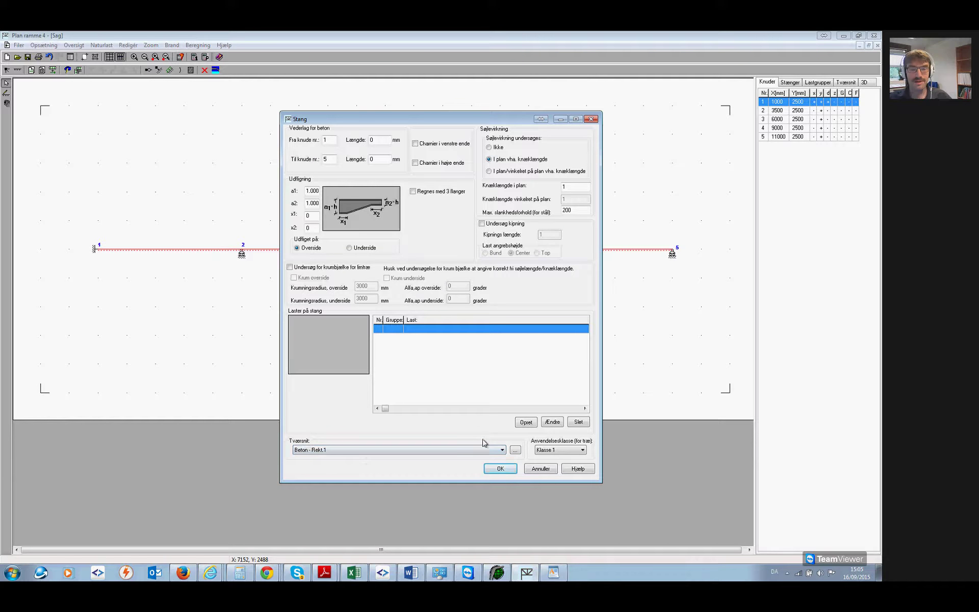
left_click(499, 470)
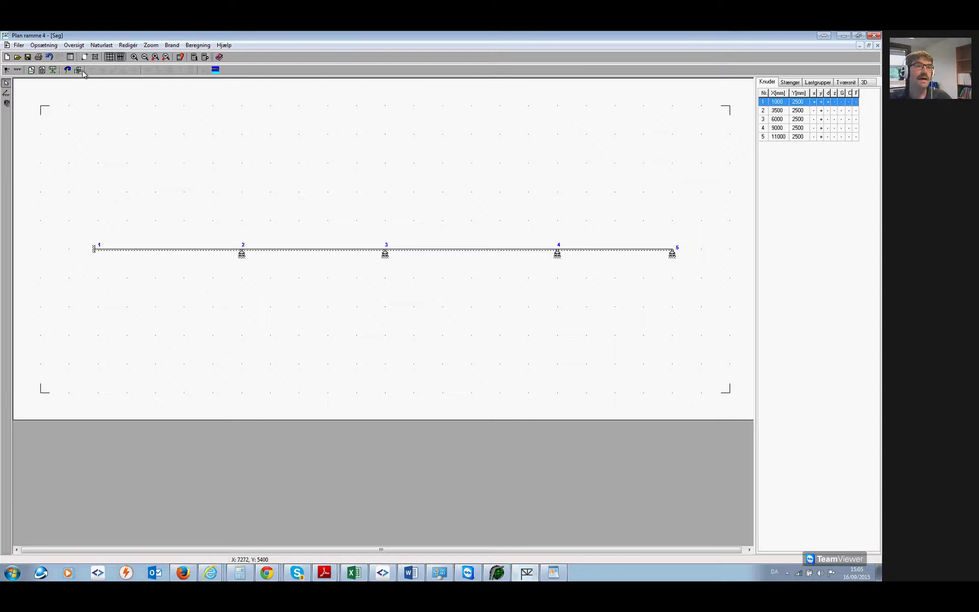
Create load group 1 as a permanent load (Permanent last) with both name and description set to g.
left_click(74, 45)
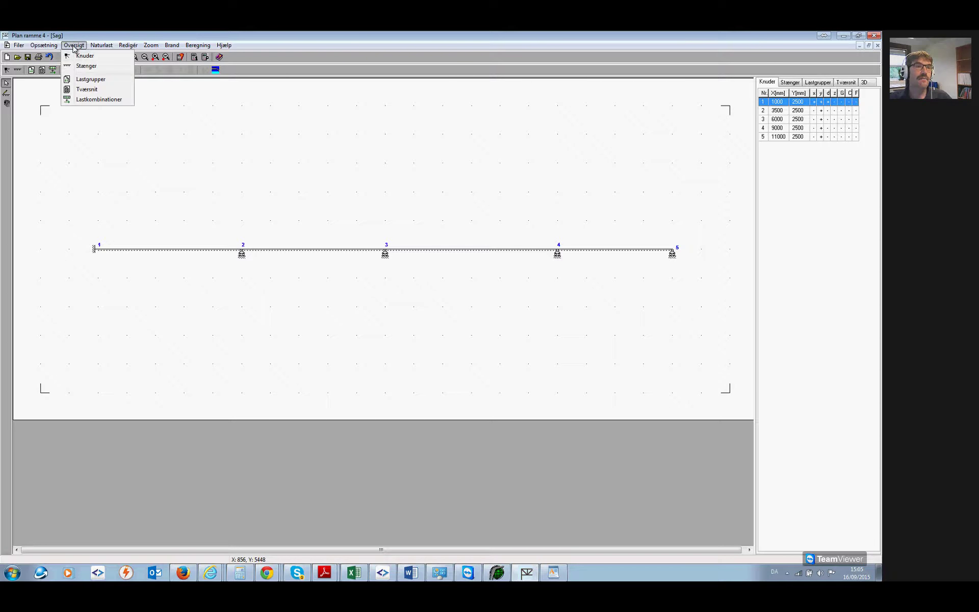
left_click(90, 79)
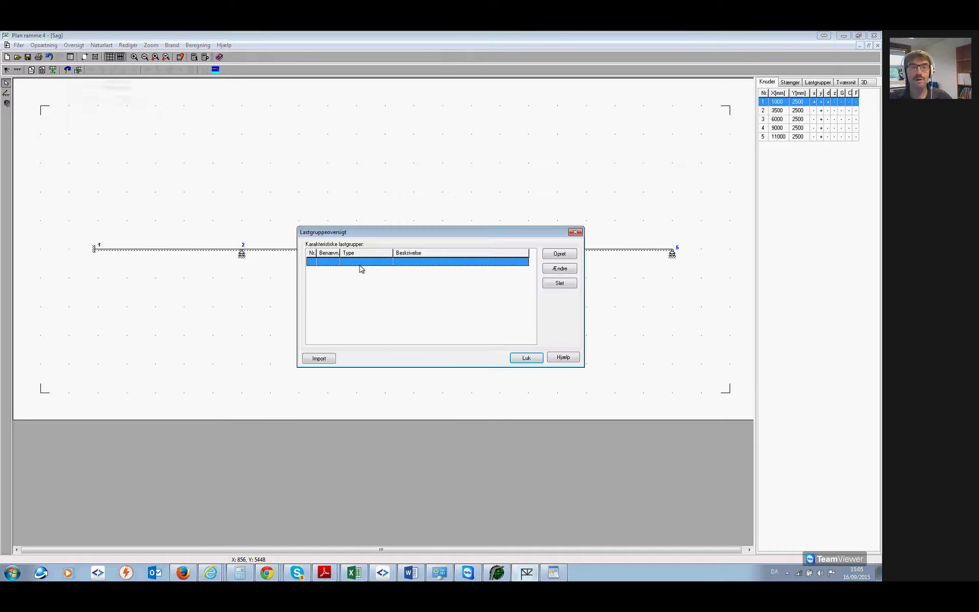
left_click(563, 254)
left_click(365, 208)
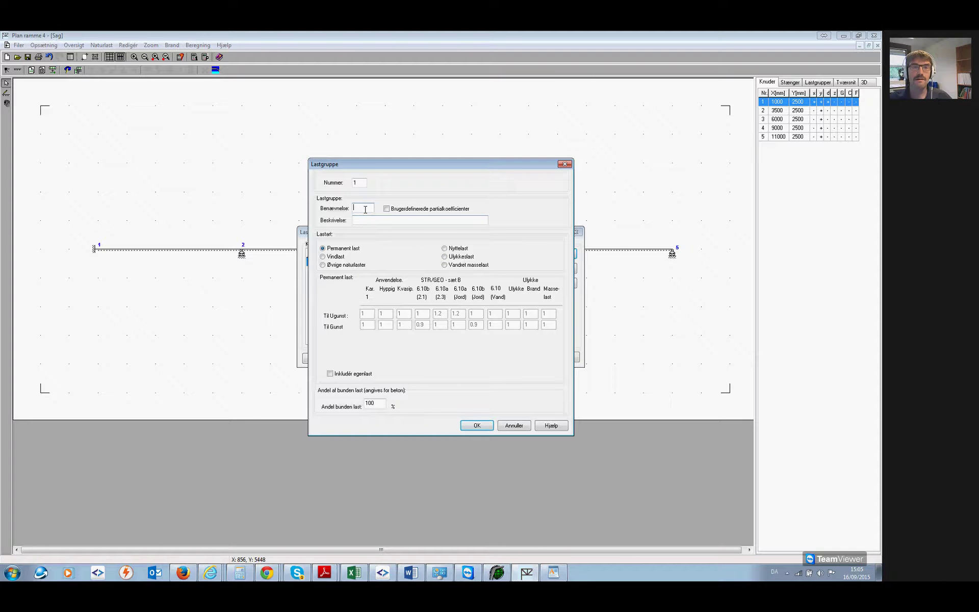
type("gg")
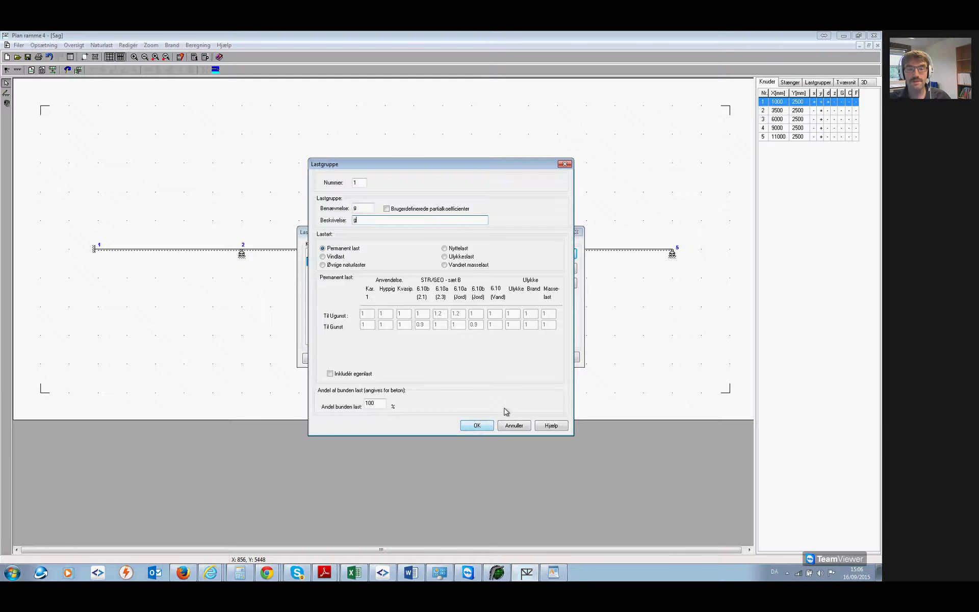
left_click(474, 426)
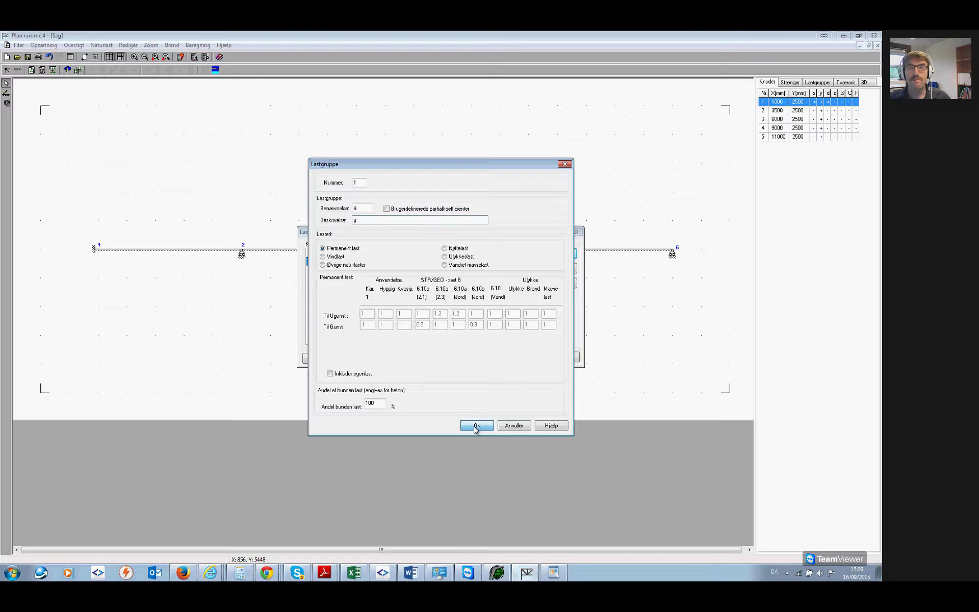
Create load group 2 as a live load (Nyttelast) with name and description n, and close the load group overview.
left_click(368, 209)
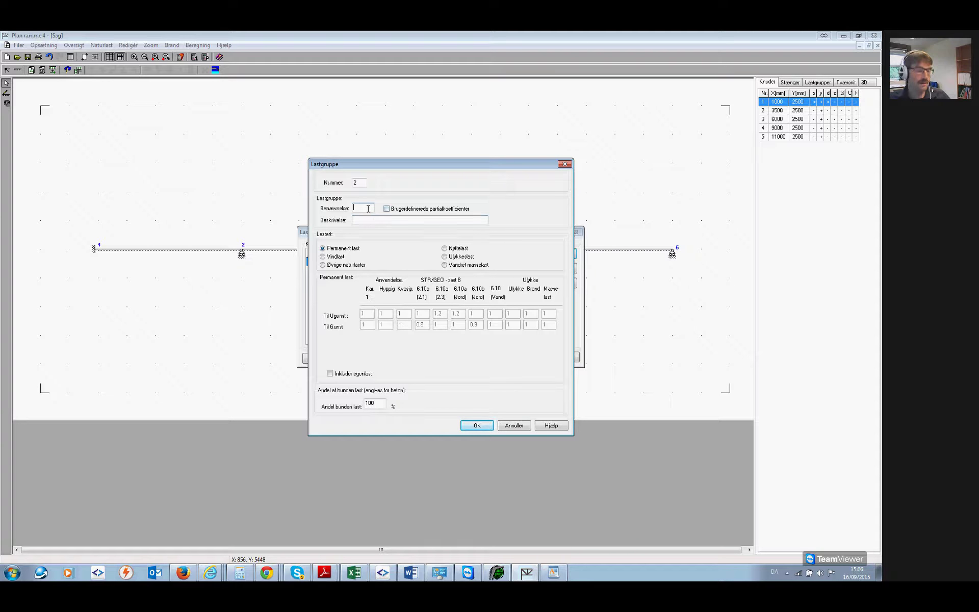
type("n")
key("Tab")
type("n")
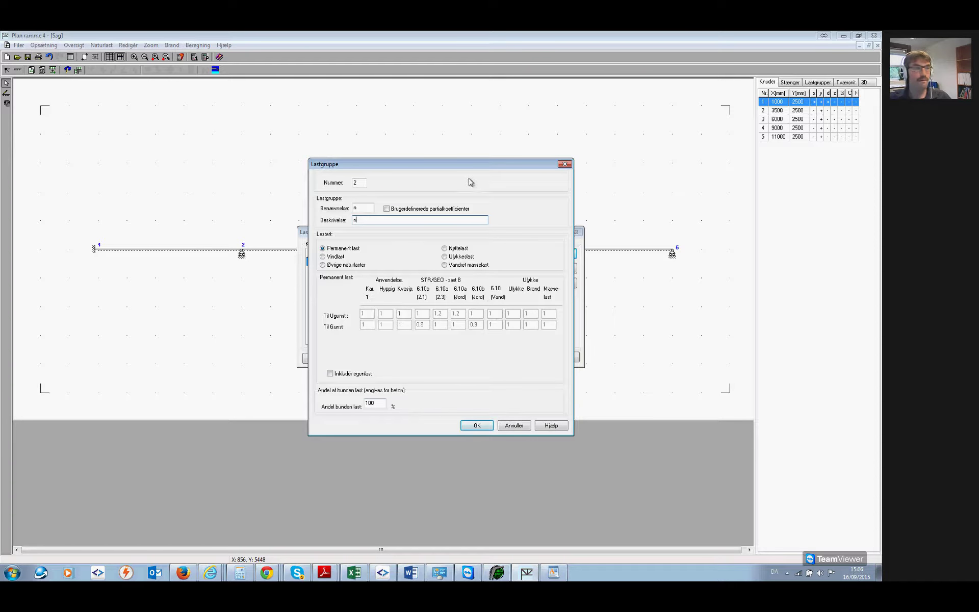
left_click(454, 249)
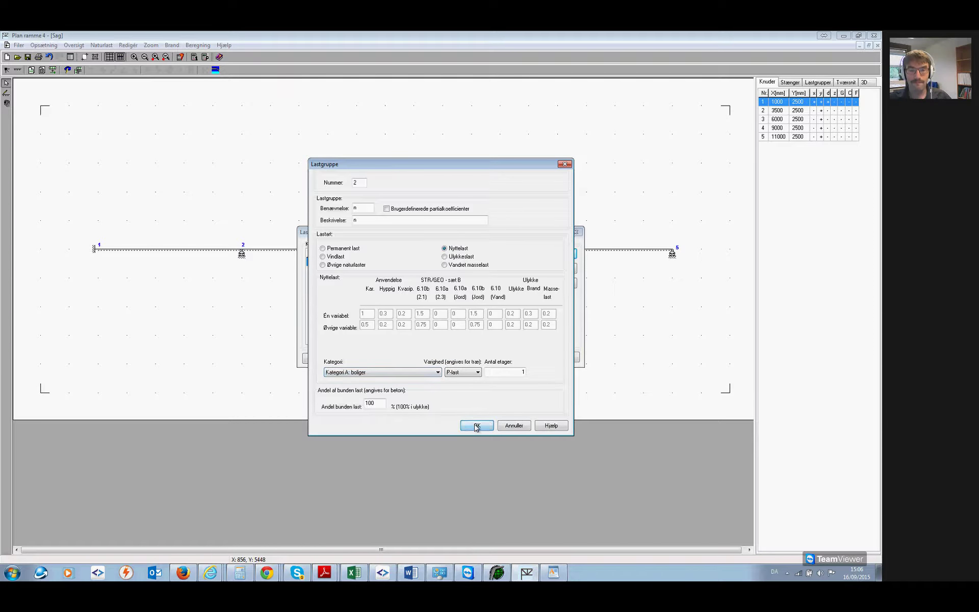
left_click(475, 426)
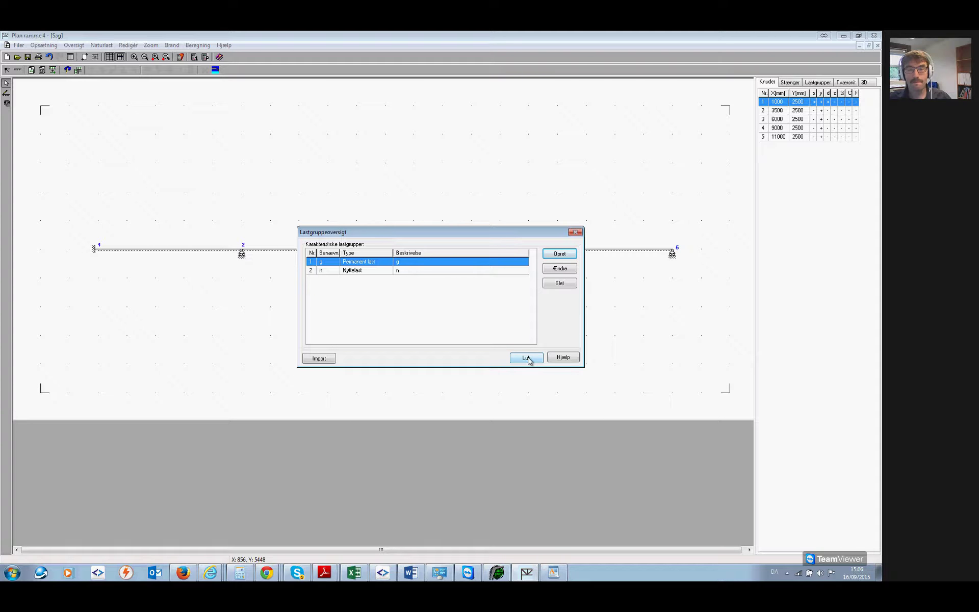
left_click(527, 358)
Create a serviceability (Anvendelse) load combination of type Kar. containing load groups g and n.
left_click(74, 45)
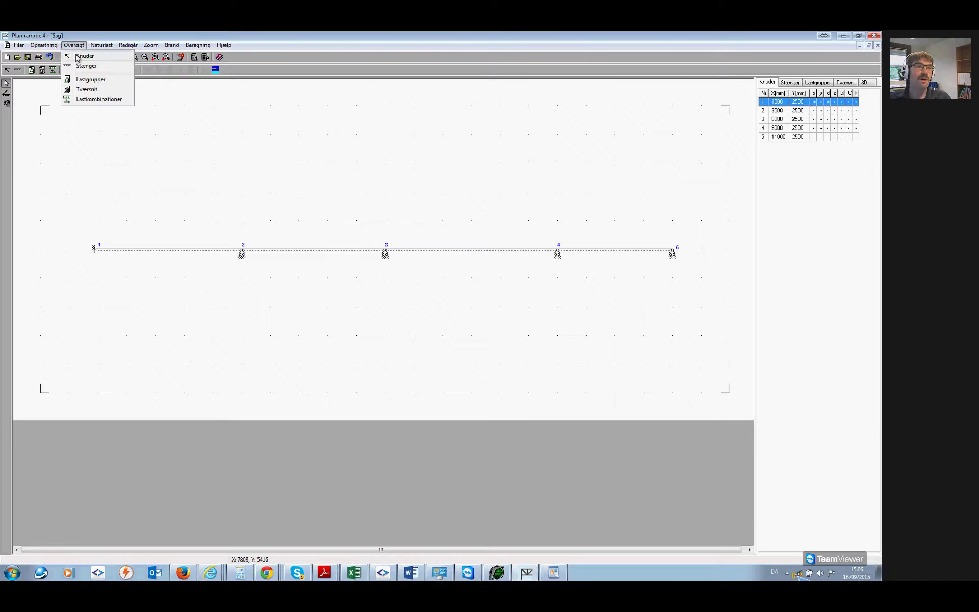
left_click(109, 99)
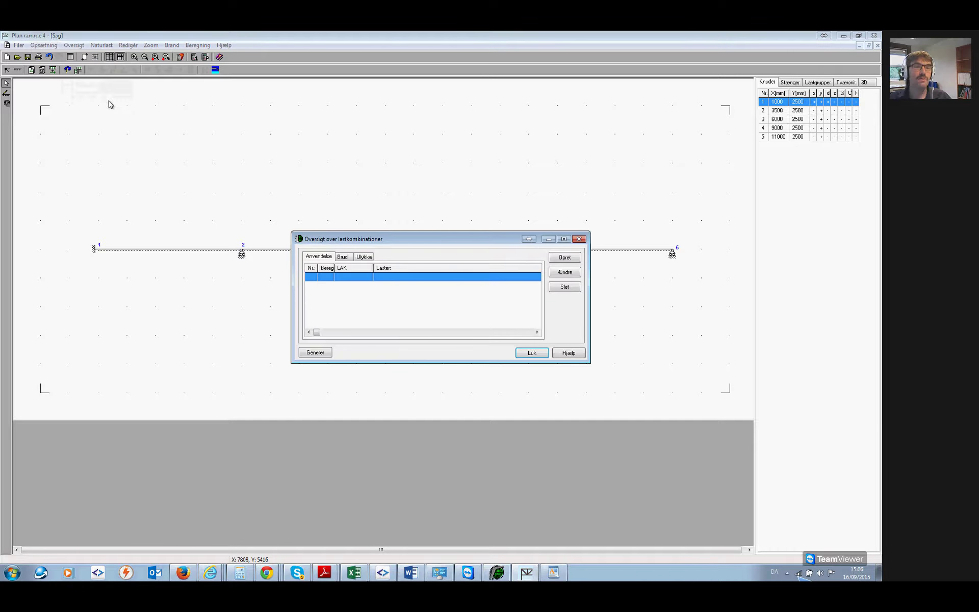
left_click(561, 258)
left_click(467, 304)
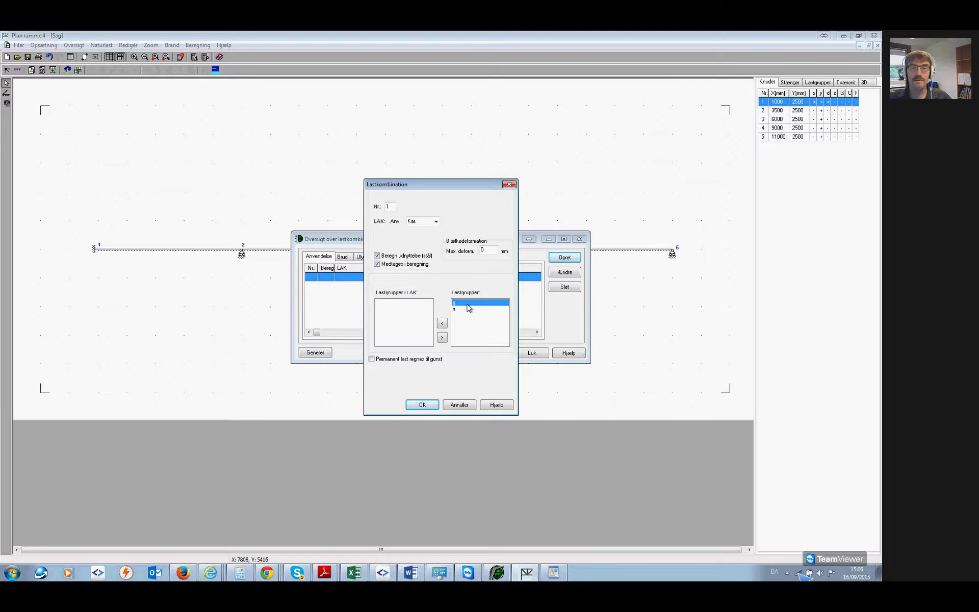
left_click(444, 323)
left_click(445, 324)
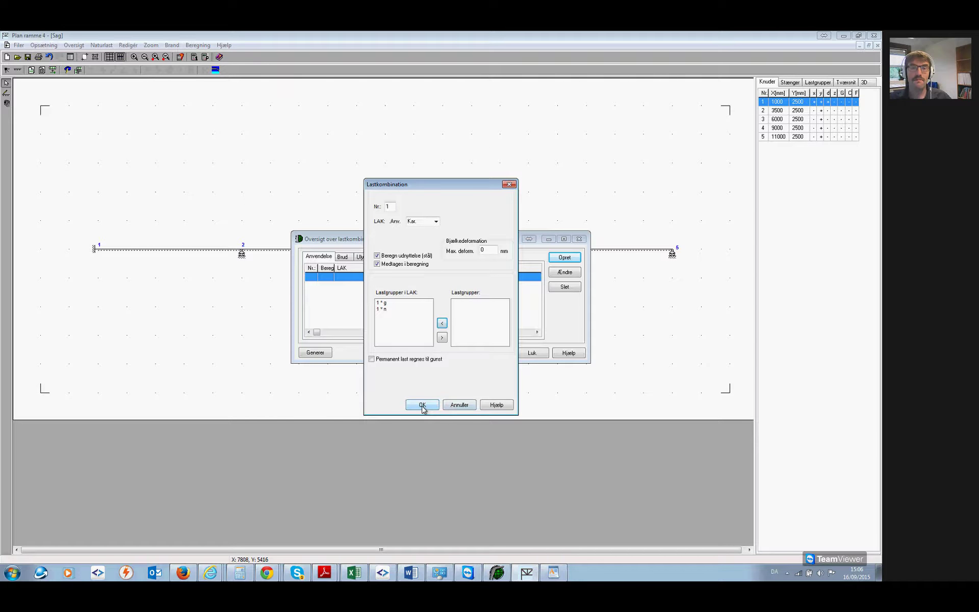
left_click(422, 405)
Create an ultimate limit state (Brud) load combination of type 6.10b(2.1) containing load groups g and n.
left_click(342, 256)
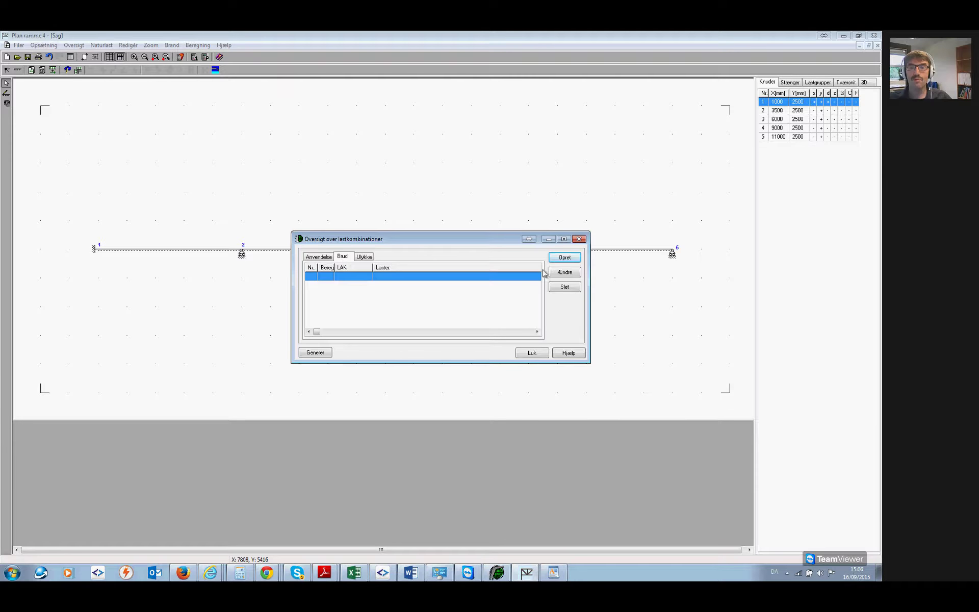
left_click(556, 261)
left_click(465, 302)
left_click(443, 324)
left_click(457, 303)
left_click(441, 323)
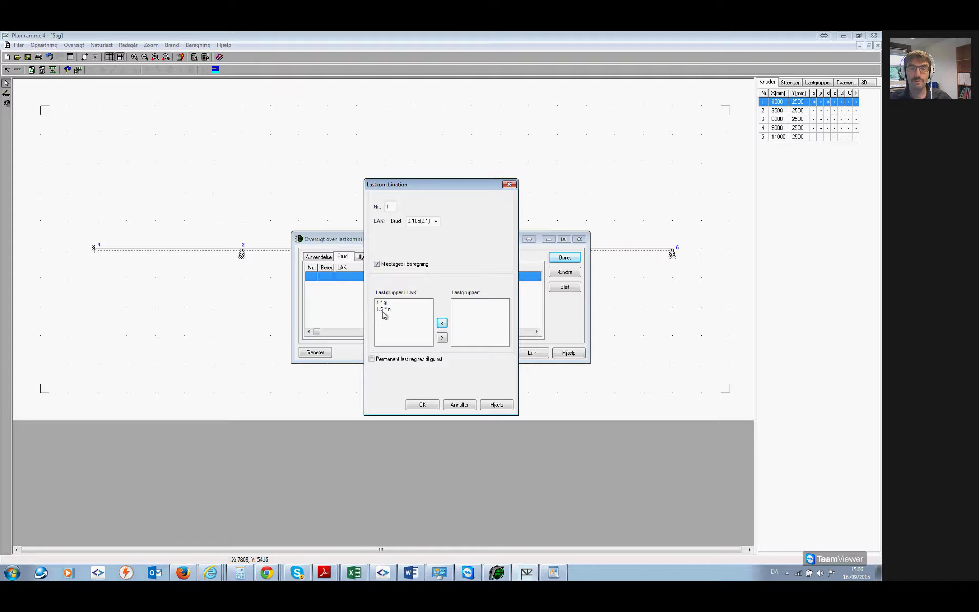
left_click(423, 405)
Create an accidental (Ulykke) load combination of type Brand containing load groups g and n, and close the combination overview.
left_click(363, 257)
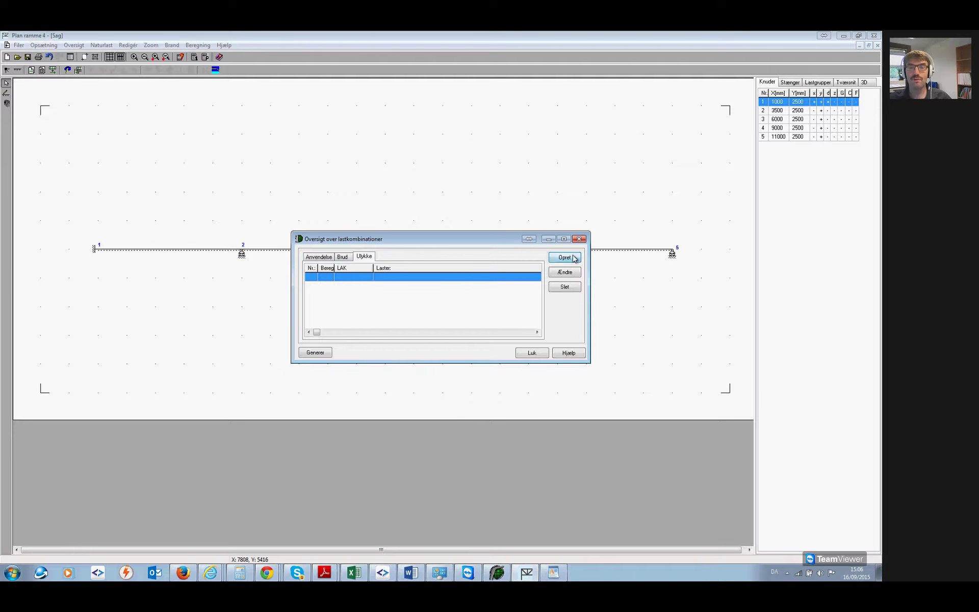
left_click(565, 257)
left_click(454, 303)
left_click(435, 220)
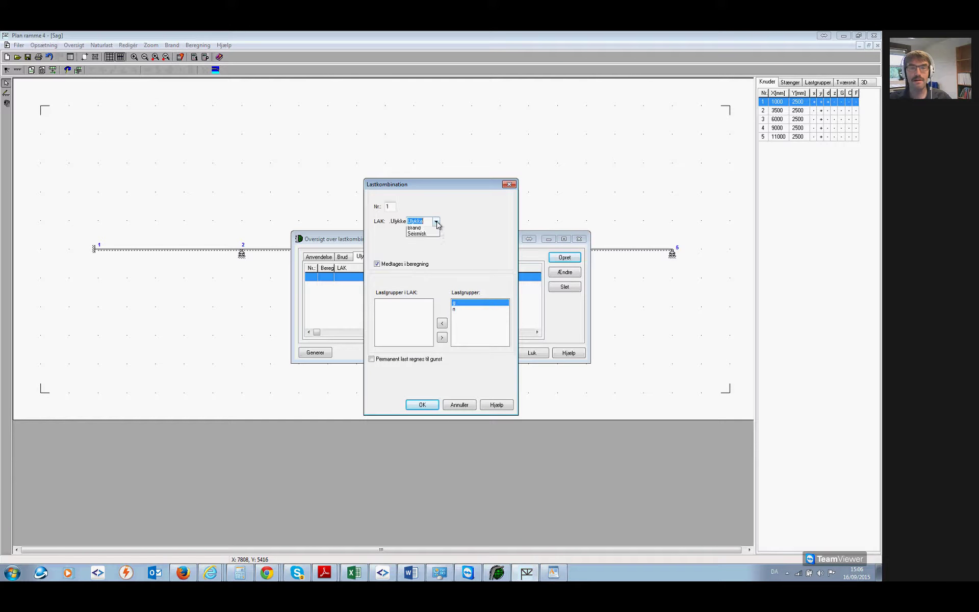
left_click(431, 237)
left_click(456, 302)
left_click(442, 323)
left_click(457, 303)
left_click(442, 323)
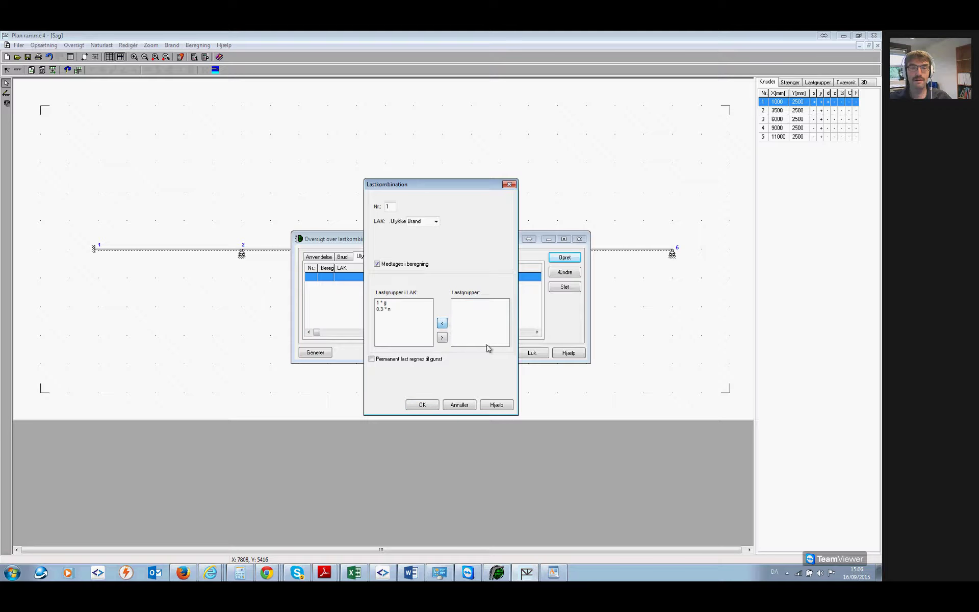
left_click(423, 406)
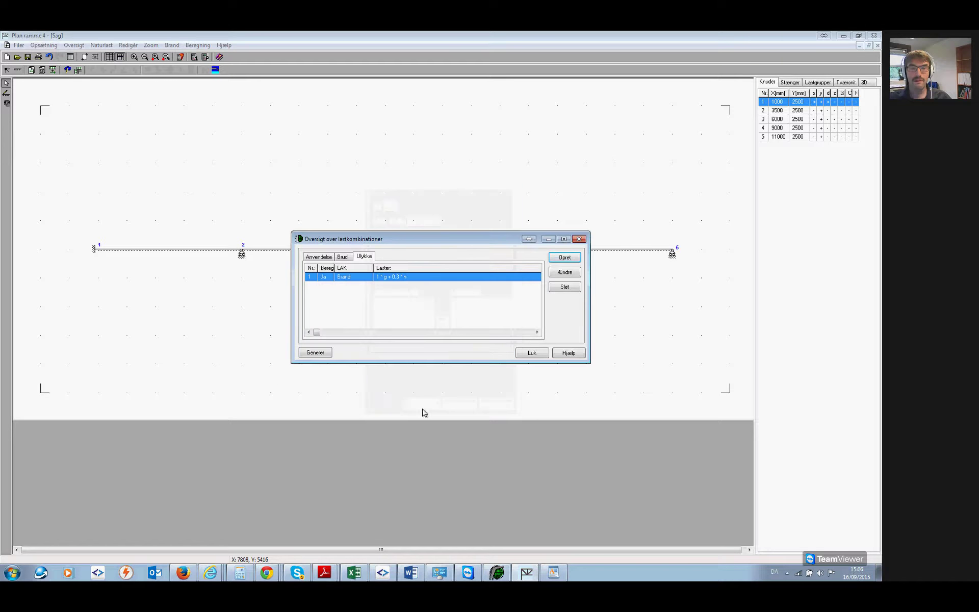
left_click(530, 353)
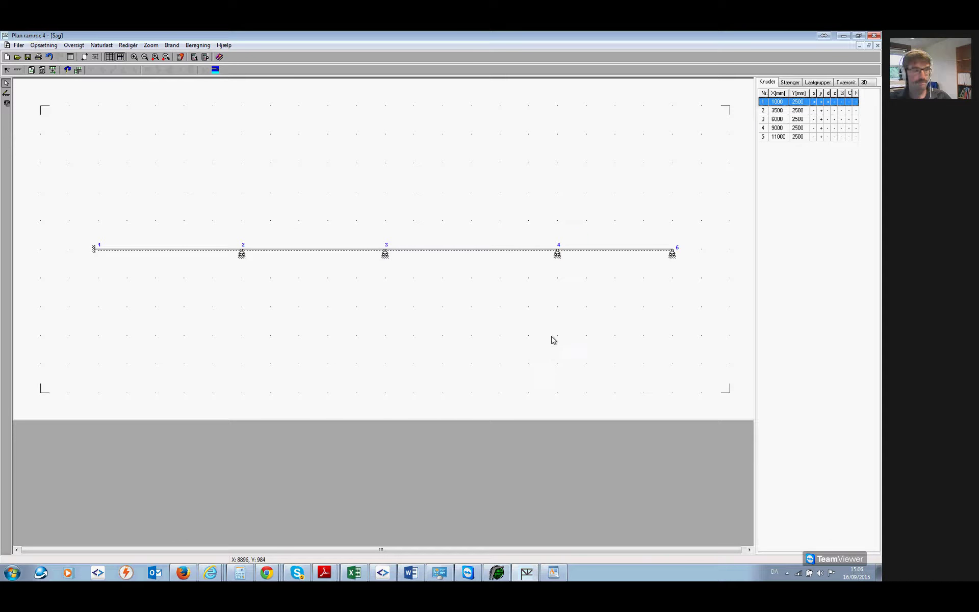
Add a Y-projection line load to the beam with p1 and p2 at 135 kN/m in load group g, Permanent last.
double_click(514, 251)
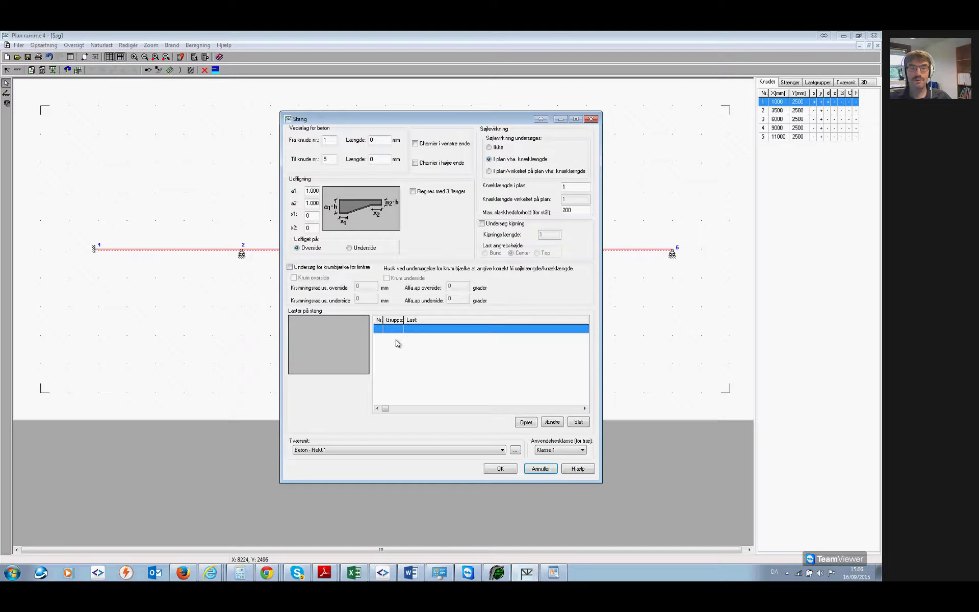
left_click(495, 451)
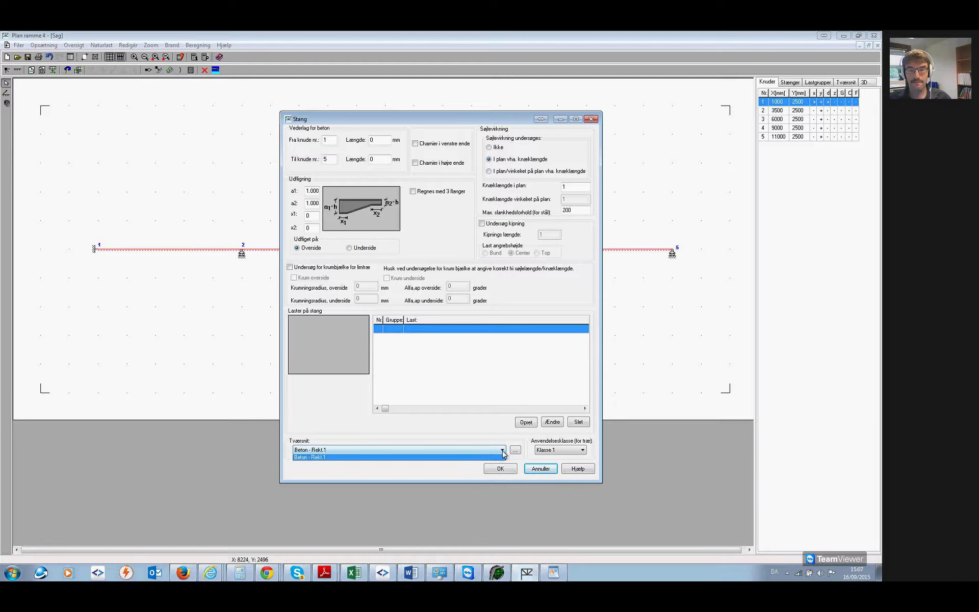
left_click(525, 422)
left_click(400, 323)
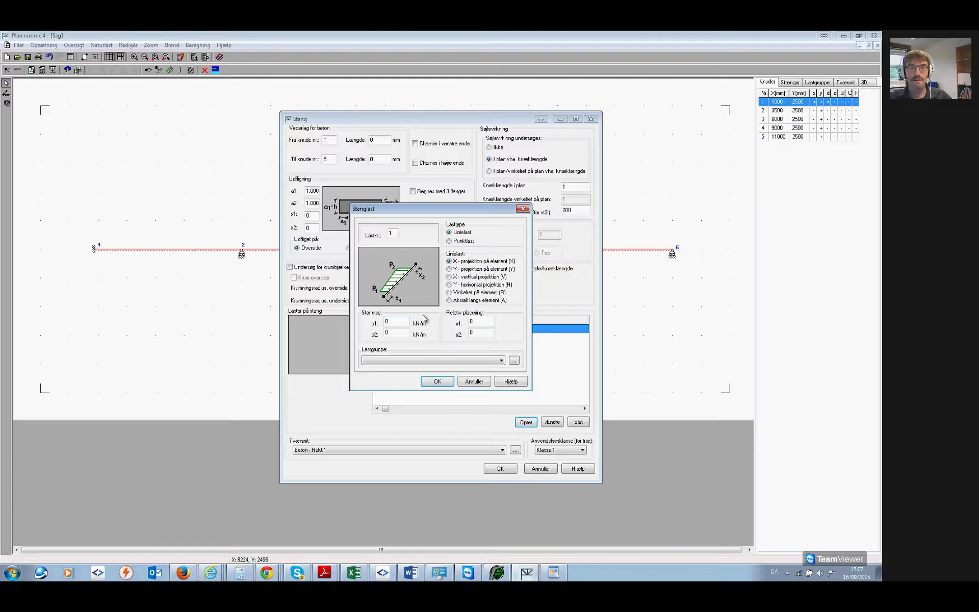
left_click(450, 269)
double_click(392, 322)
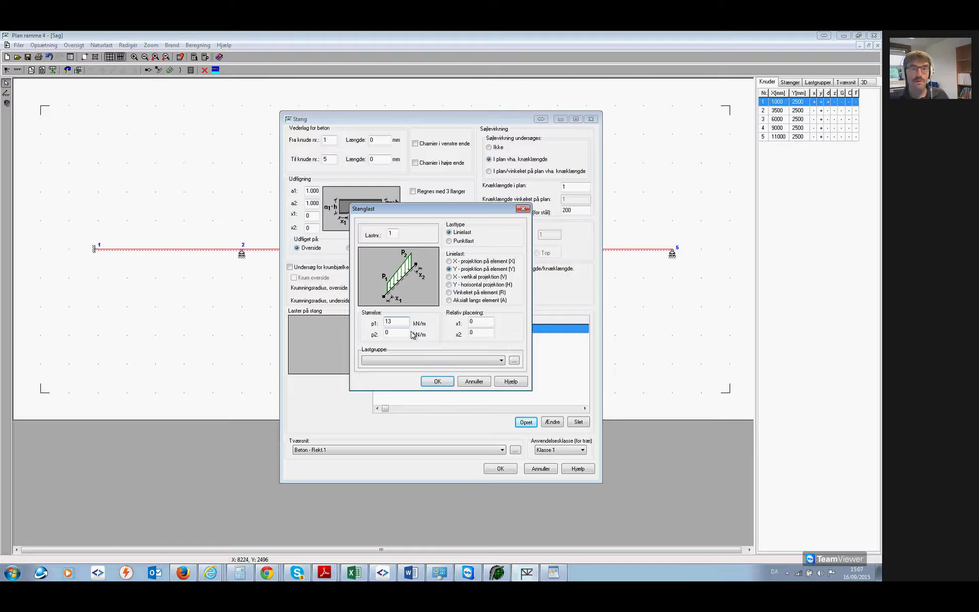
double_click(395, 334)
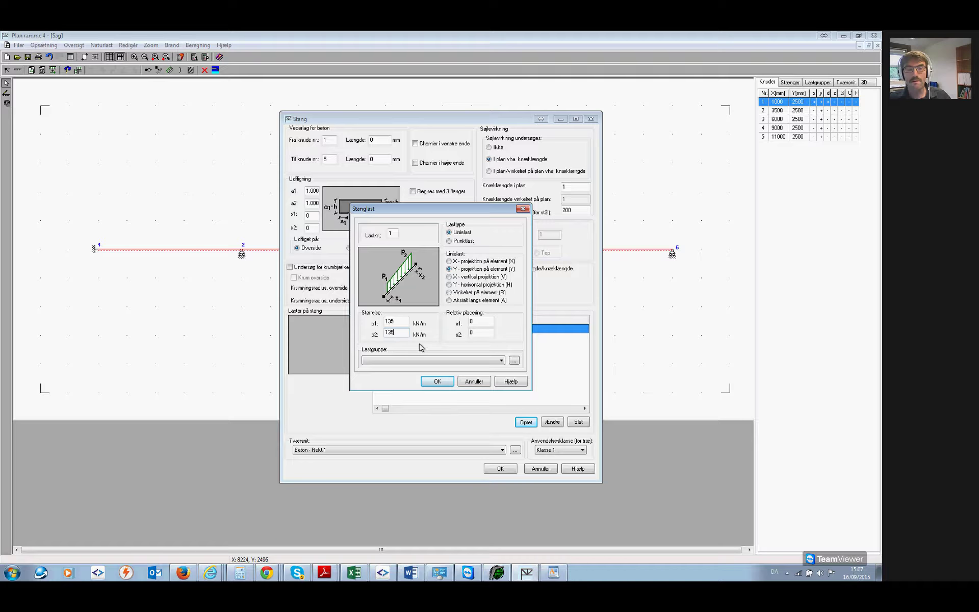
left_click(501, 360)
left_click(457, 369)
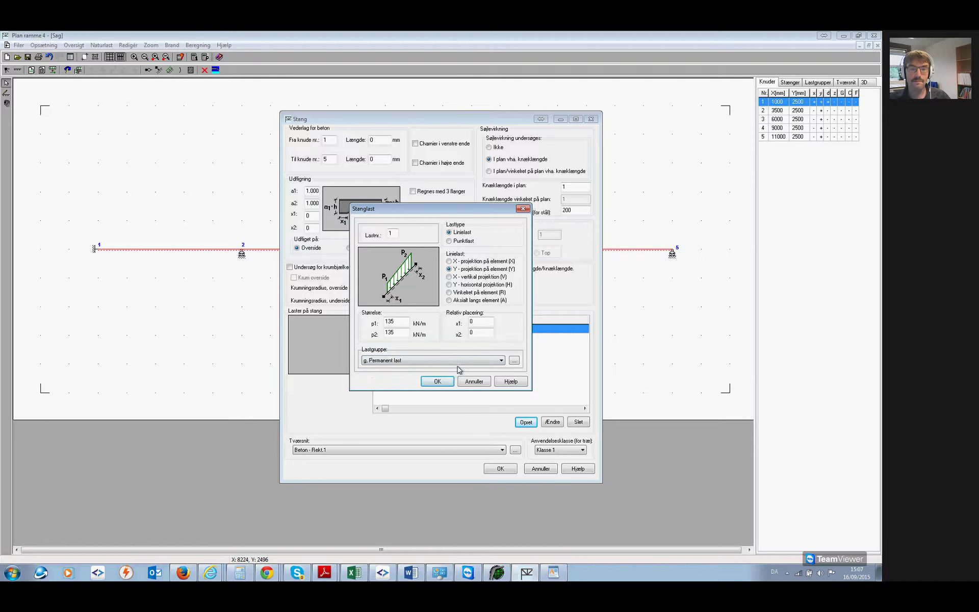
left_click(437, 382)
Add a second line load to the beam with p1 and p2 at 135 kN/m in load group n, Nyttelast.
key("Return")
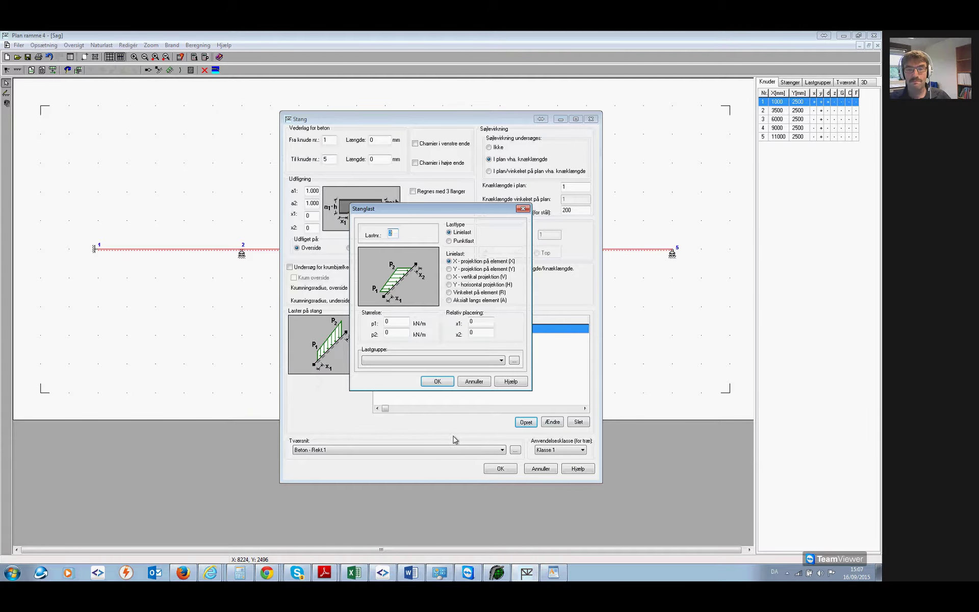
left_click(501, 361)
left_click(443, 376)
left_click(398, 324)
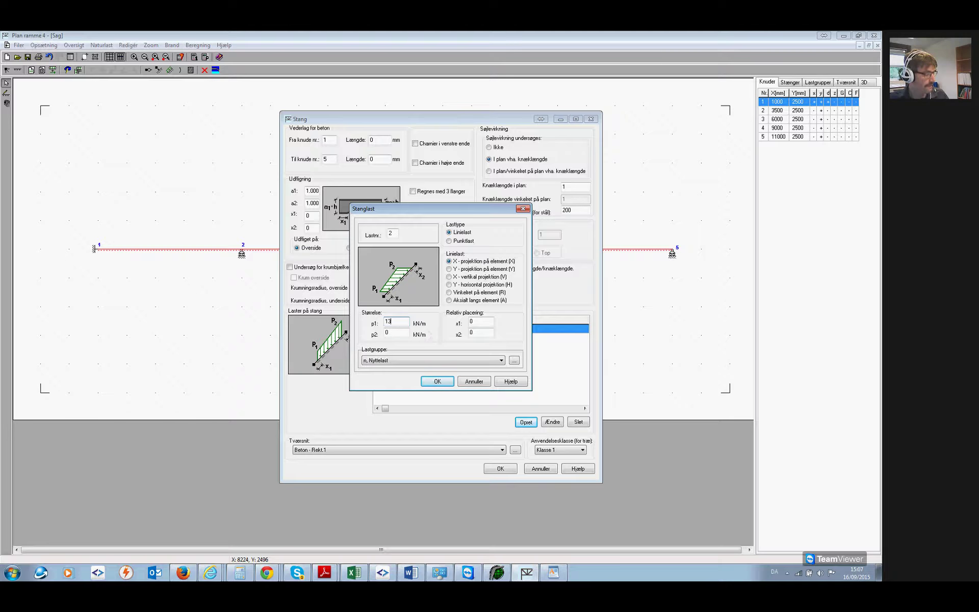
type("135")
left_click(390, 334)
left_click(437, 382)
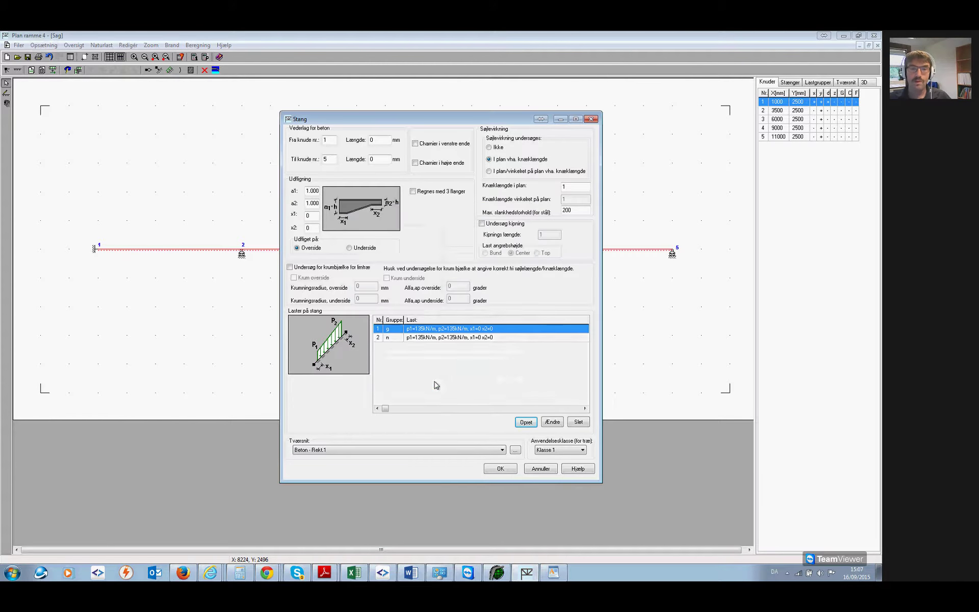
Change the live load's direction to Y-projection on the element and accept the beam's settings.
left_click(478, 338)
left_click(552, 422)
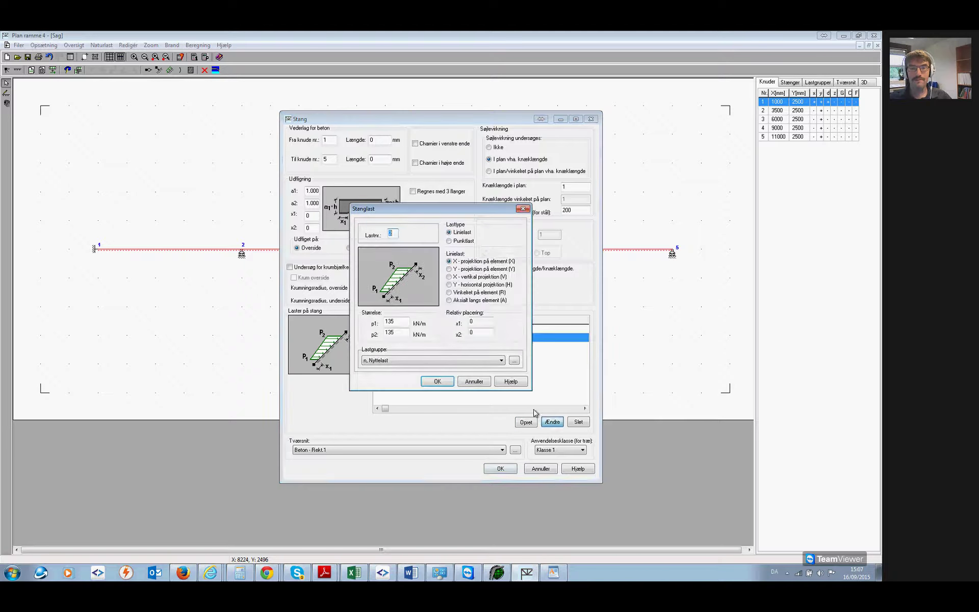
left_click(449, 269)
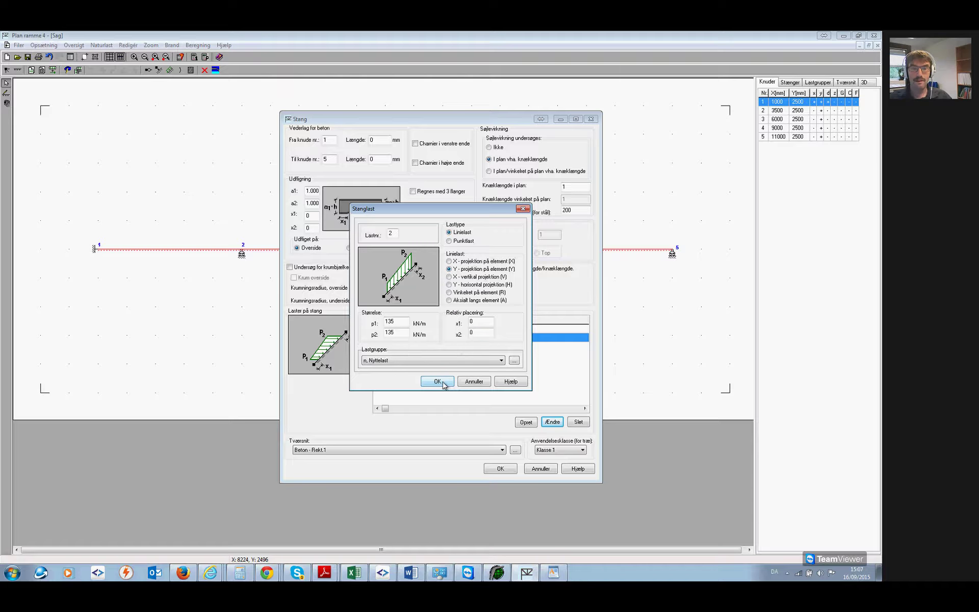
left_click(438, 381)
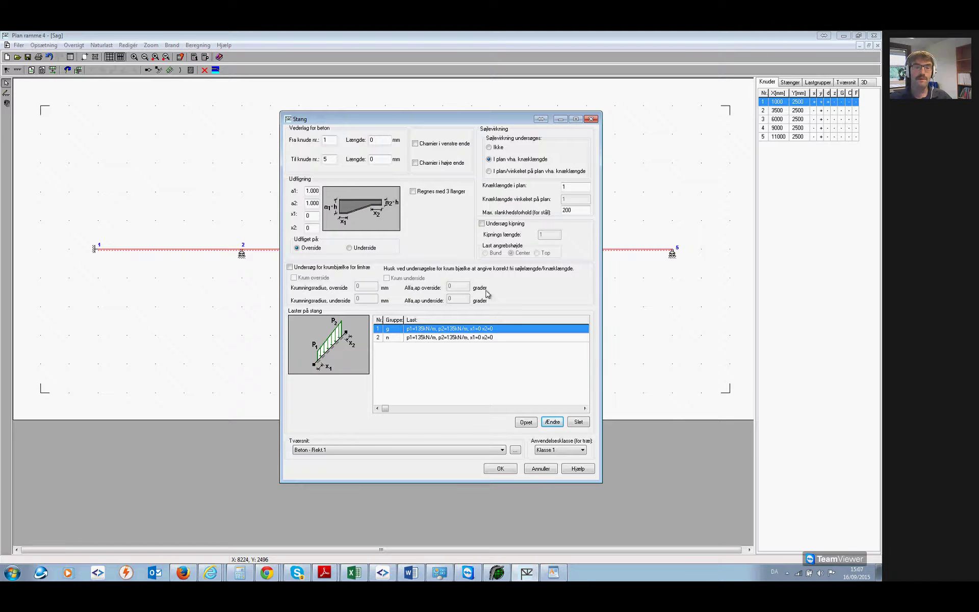
left_click(500, 469)
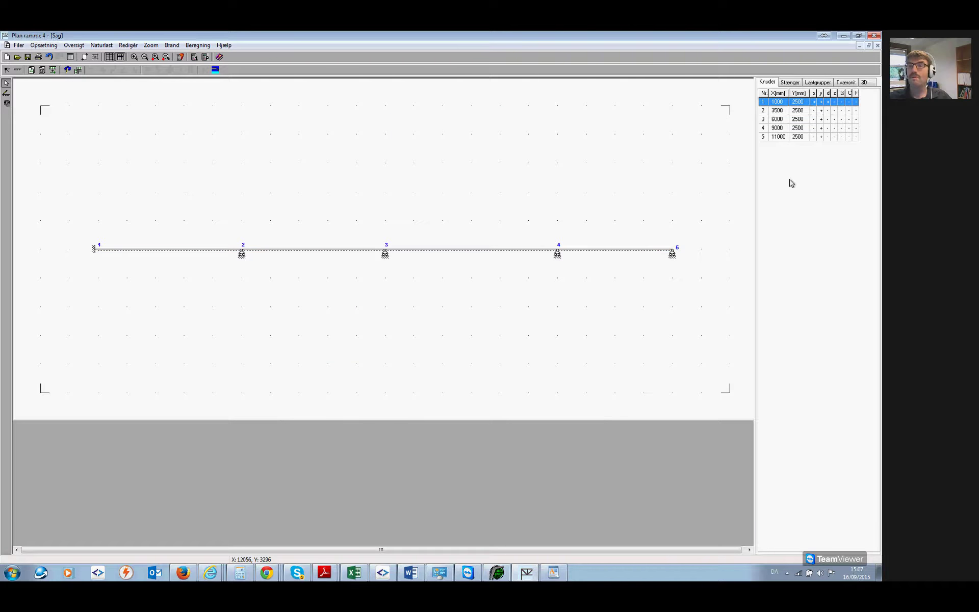
Display the loads of the permanent and live load groups on the beam to check them.
left_click(818, 83)
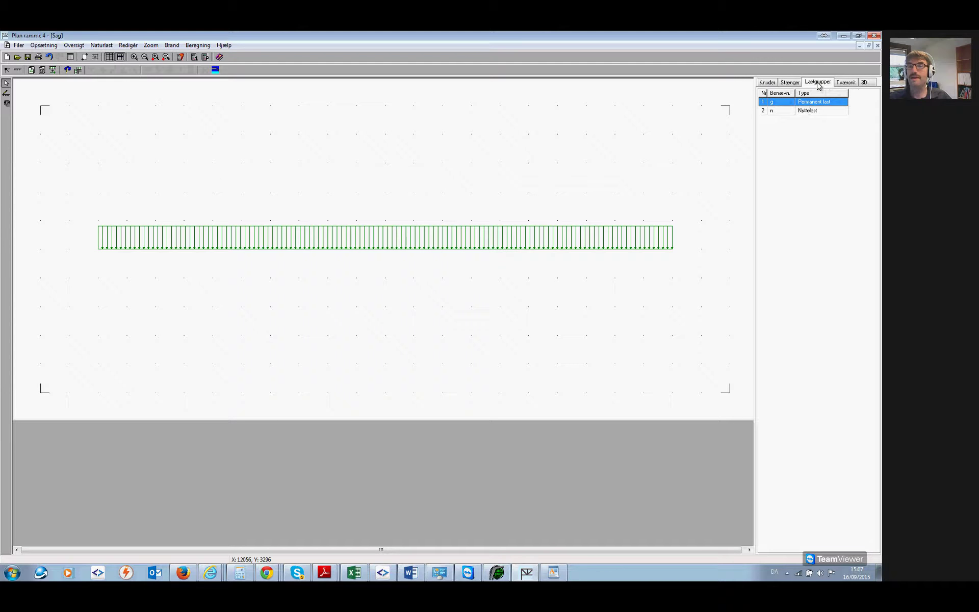
left_click(811, 111)
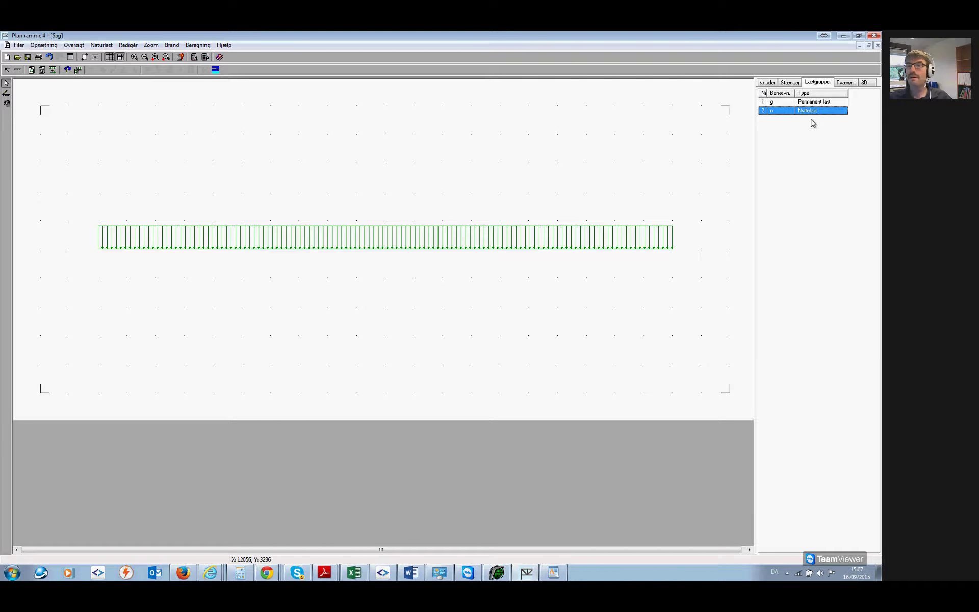
Review the model's load groups g and n, its concrete cross-section and its node list.
key("Up")
key("Down")
key("Up")
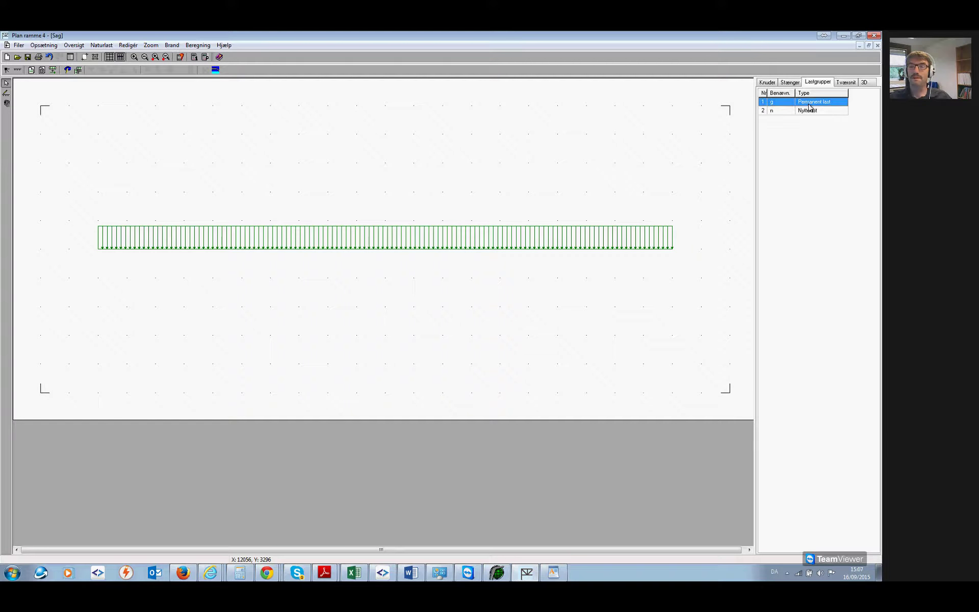
left_click(767, 83)
left_click(848, 83)
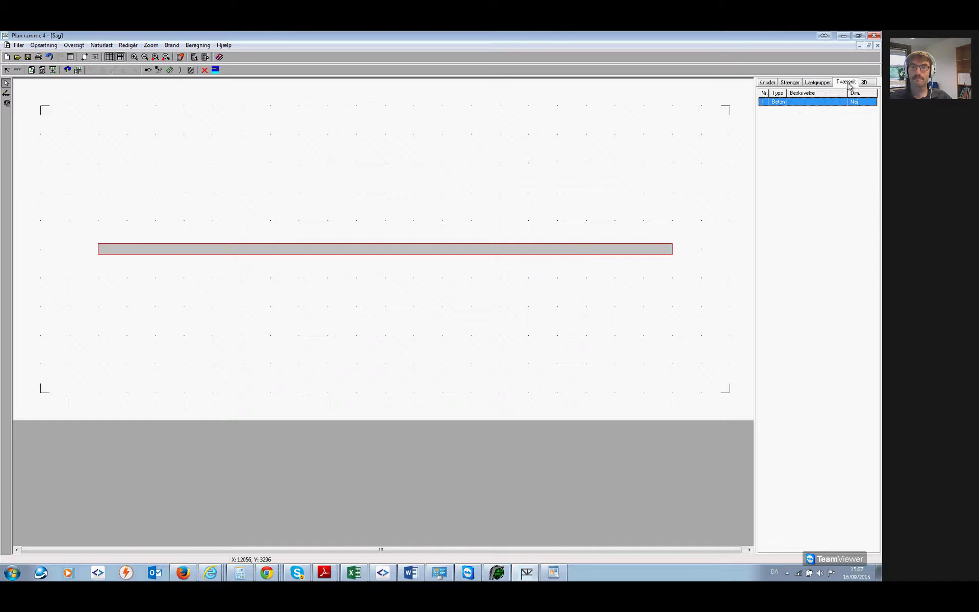
left_click(768, 83)
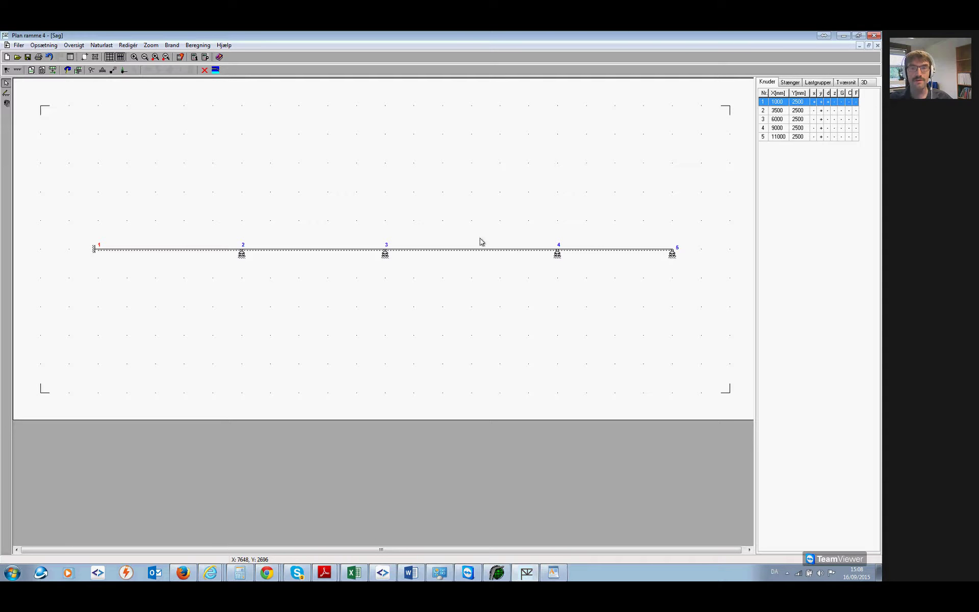
Run the first-order calculation and view the whole beam's deformations for load combination Anv. Kar. in an enlarged results window.
left_click(195, 57)
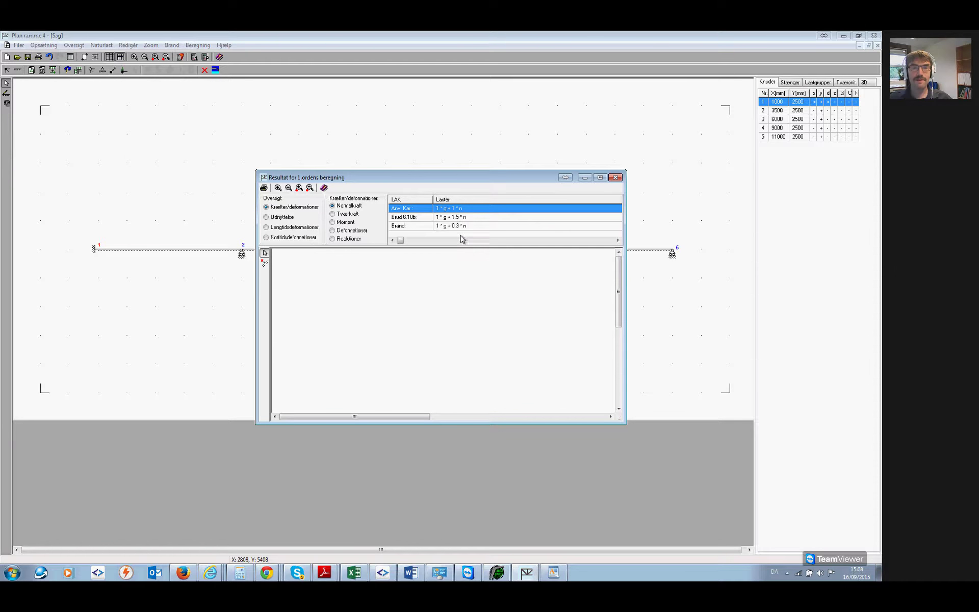
left_click_drag(464, 180, 508, 286)
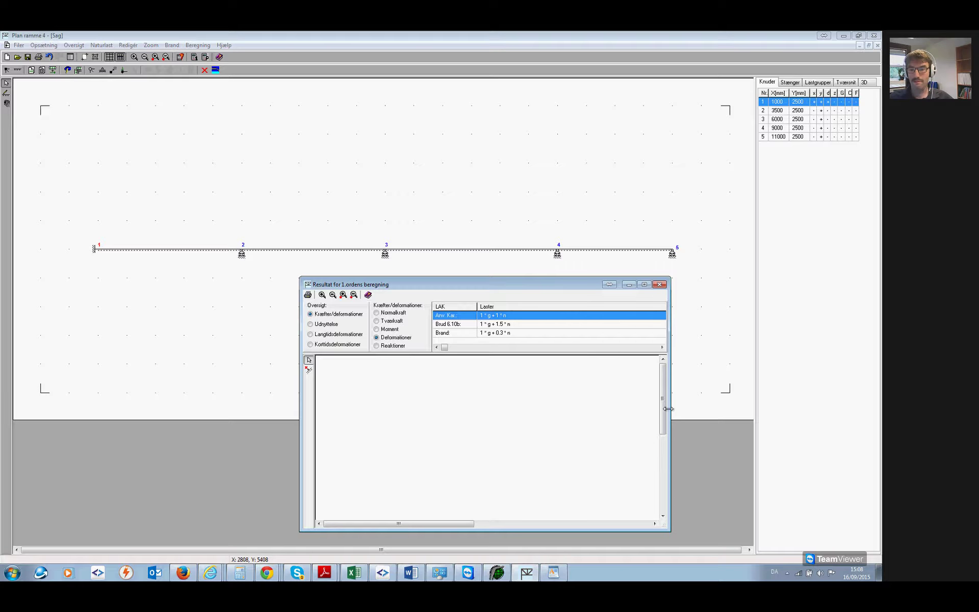
left_click_drag(669, 421, 723, 421)
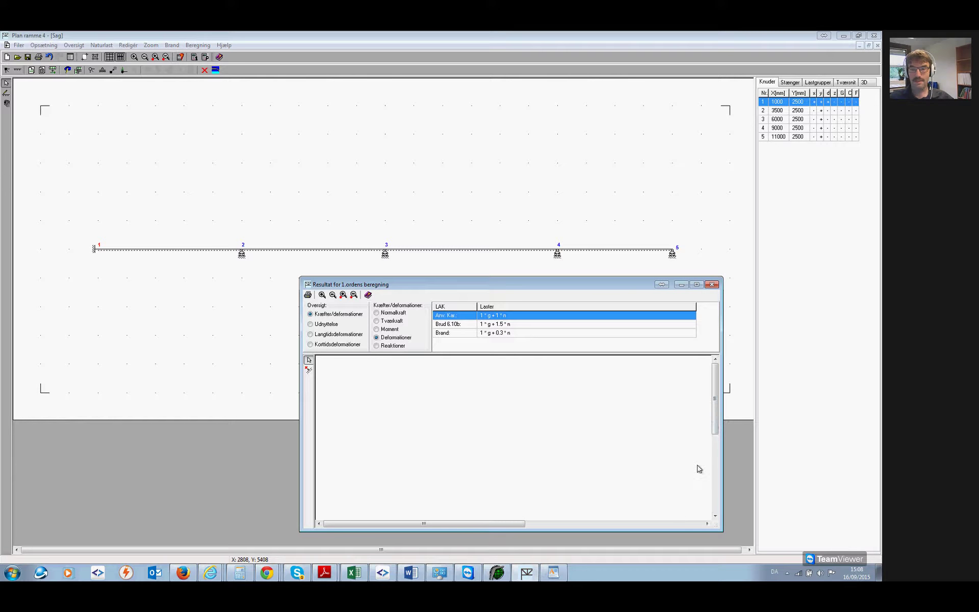
left_click_drag(612, 289, 580, 132)
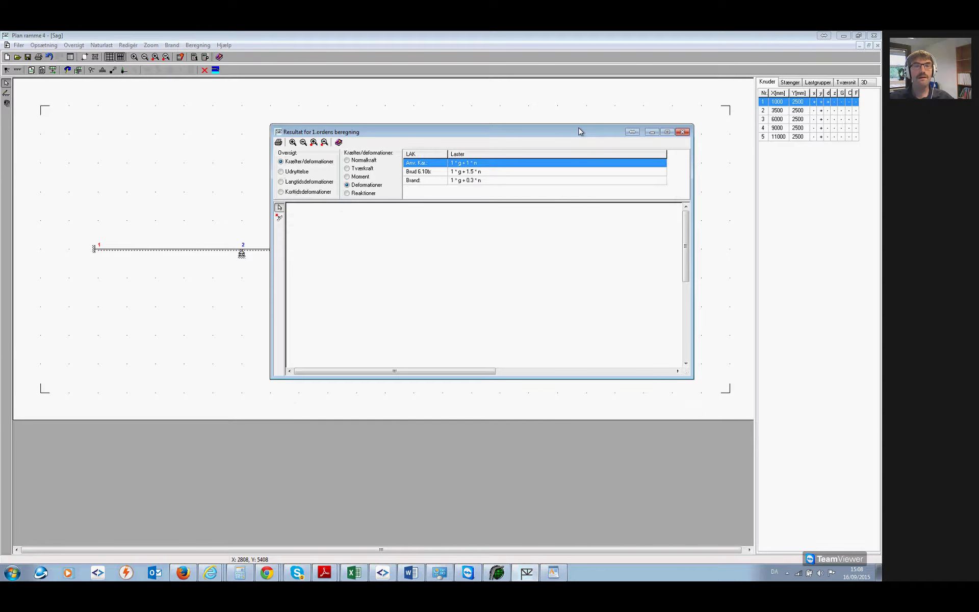
left_click_drag(482, 376, 482, 459)
left_click_drag(692, 316, 849, 316)
left_click_drag(756, 136, 660, 143)
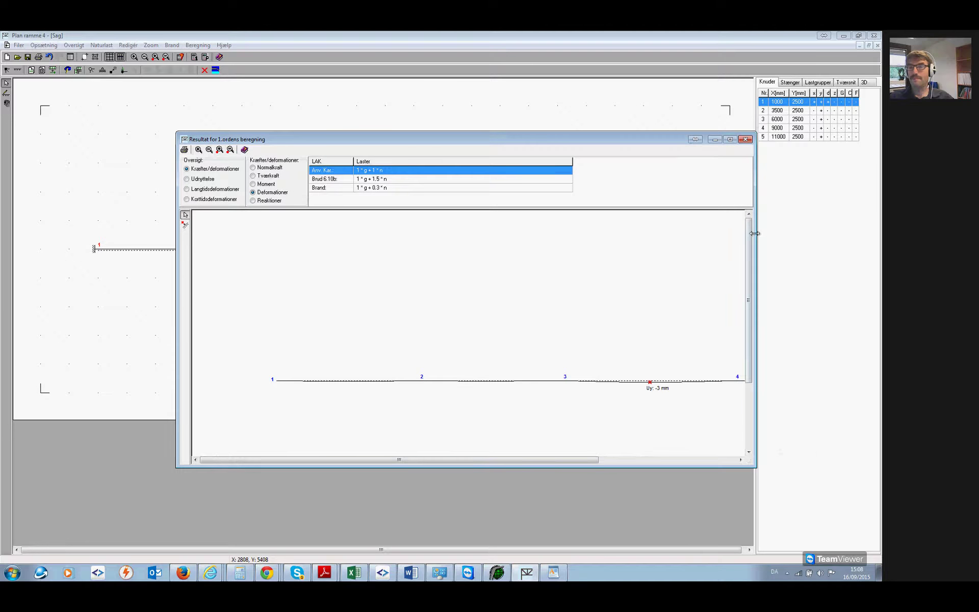
left_click_drag(756, 234, 874, 238)
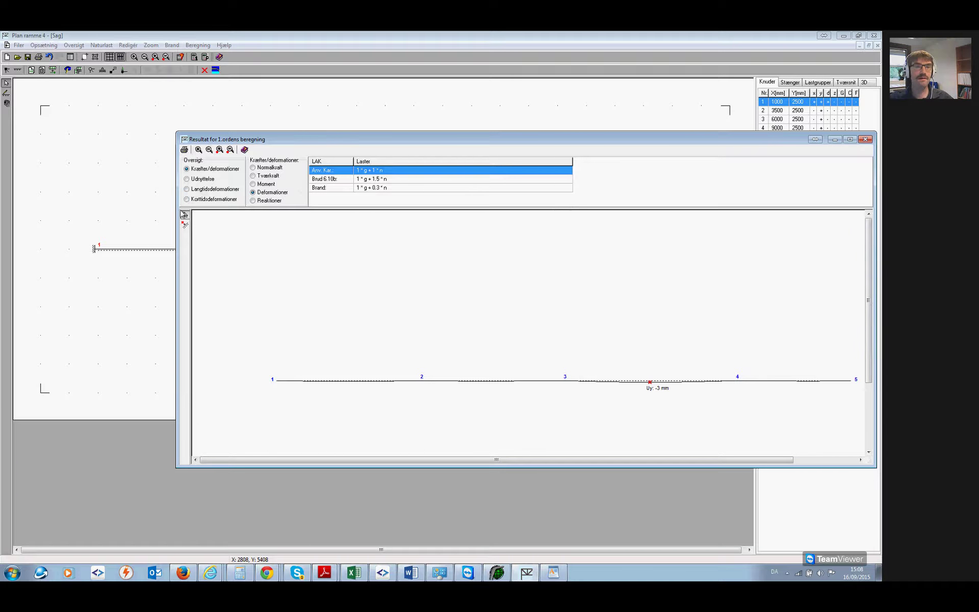
View the long-term and short-term deformations, including the short-term ones for combination Brud 6.10b.
left_click(206, 190)
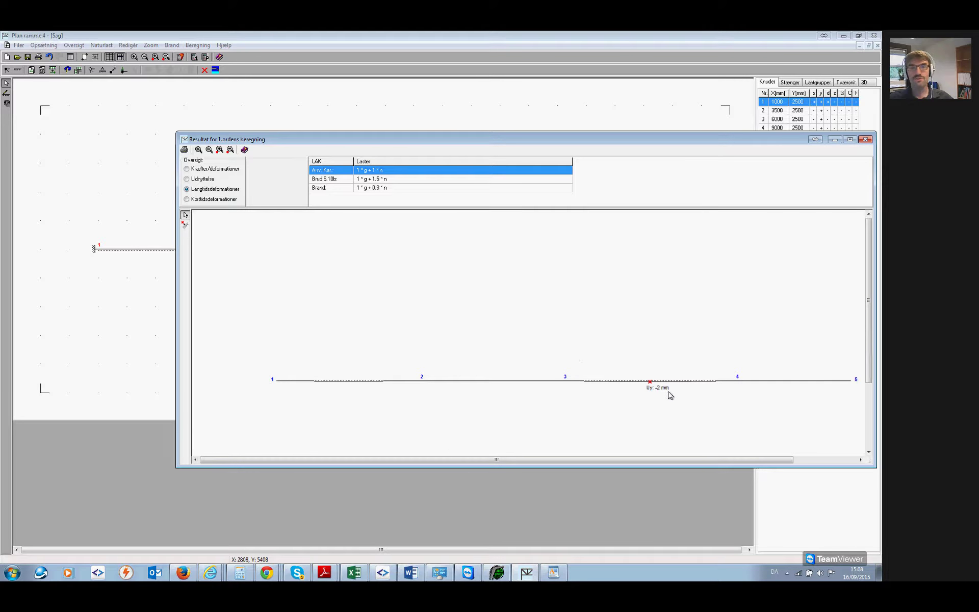
left_click(222, 200)
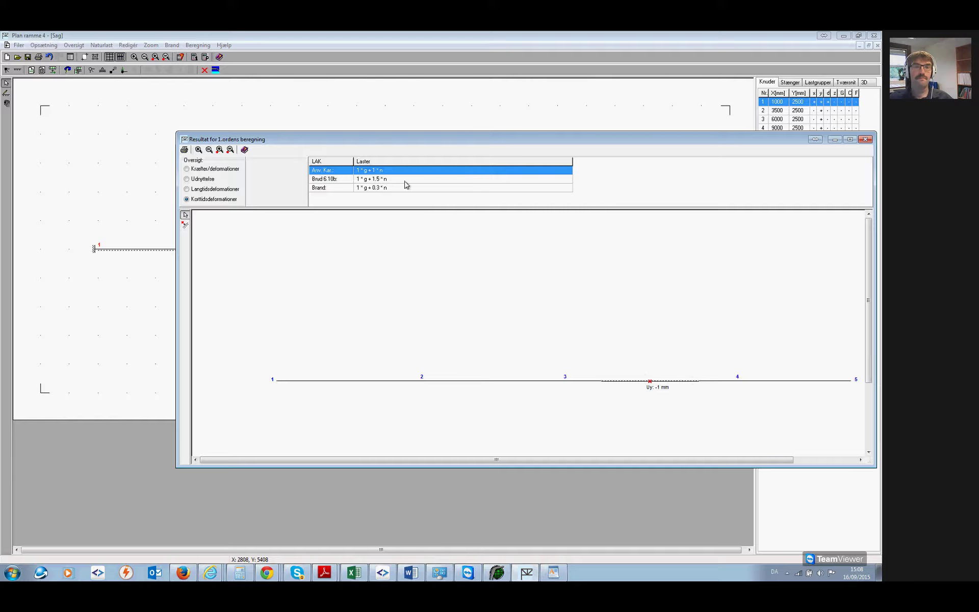
left_click(384, 179)
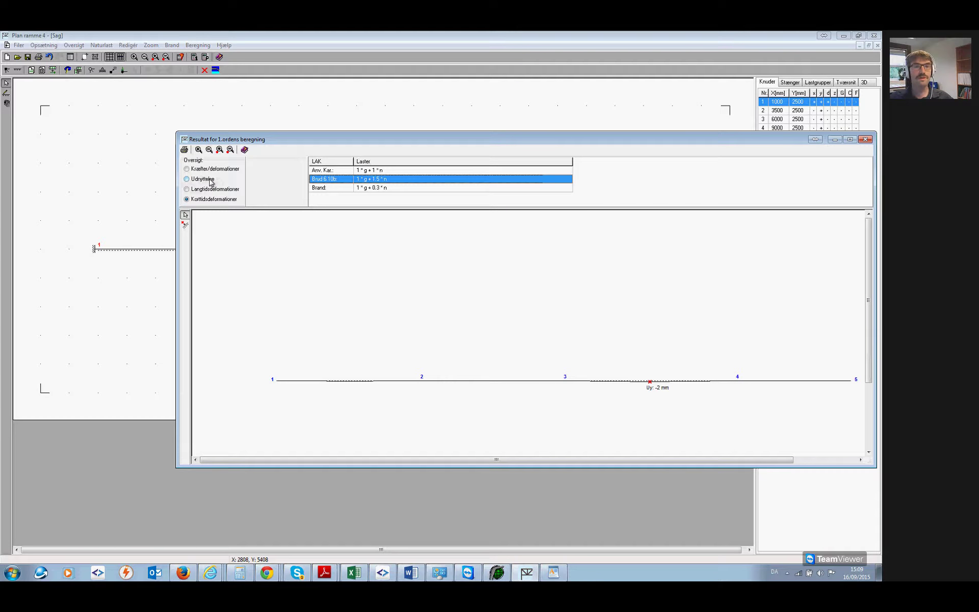
Compare the overall and shear utilization of the concrete beam for Brud 6.10b, and close the results.
left_click(207, 180)
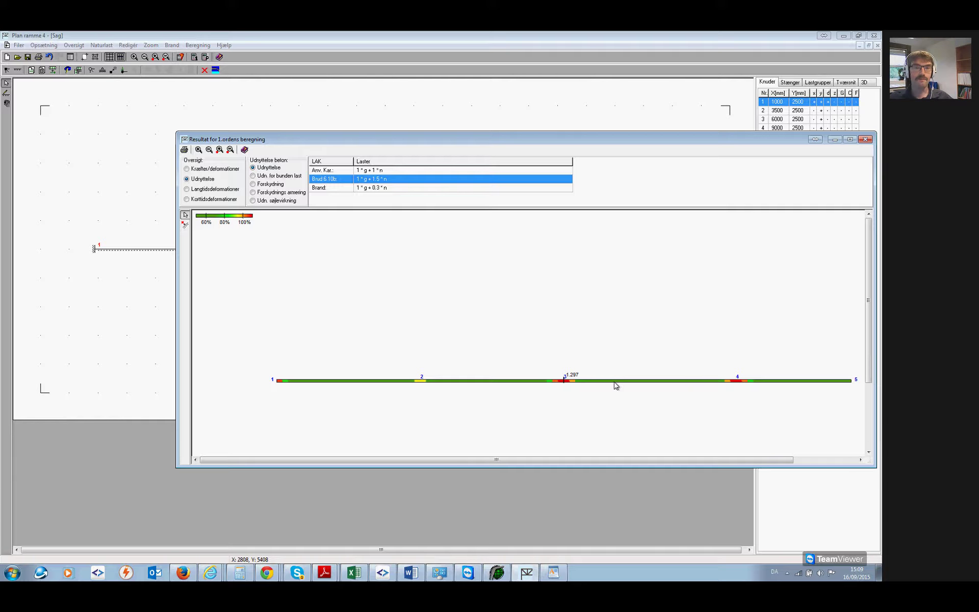
left_click(265, 184)
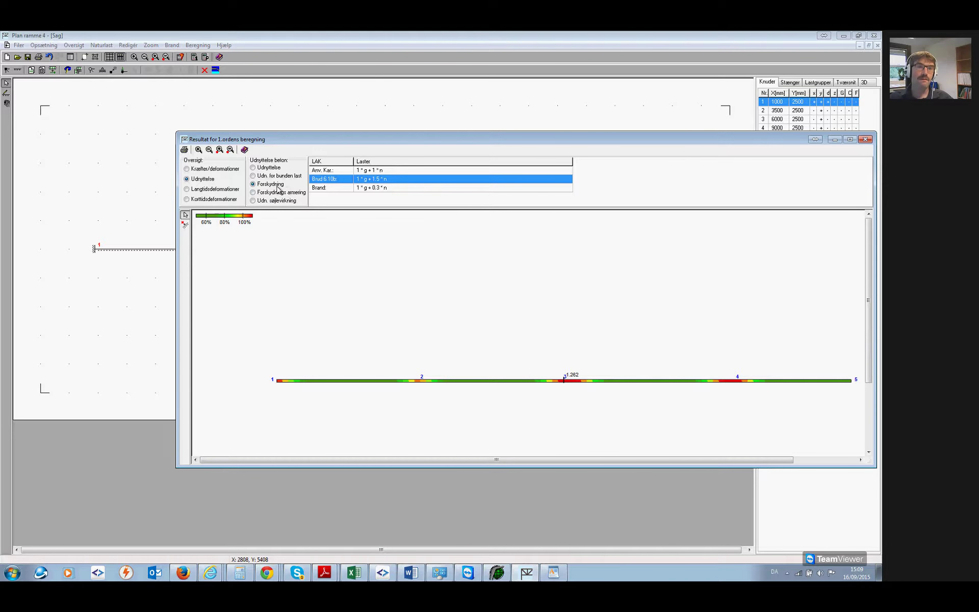
left_click(270, 168)
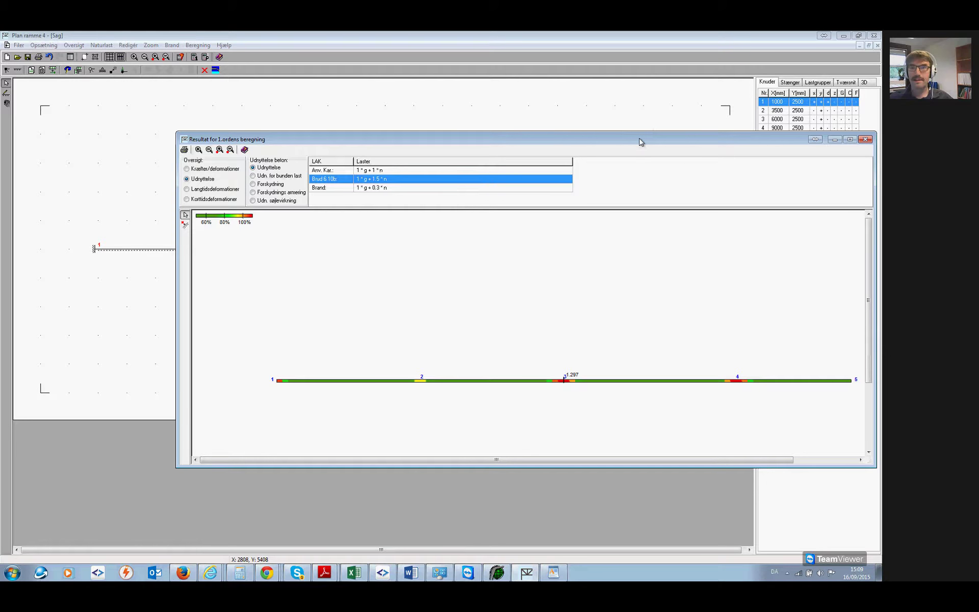
left_click_drag(641, 142, 575, 144)
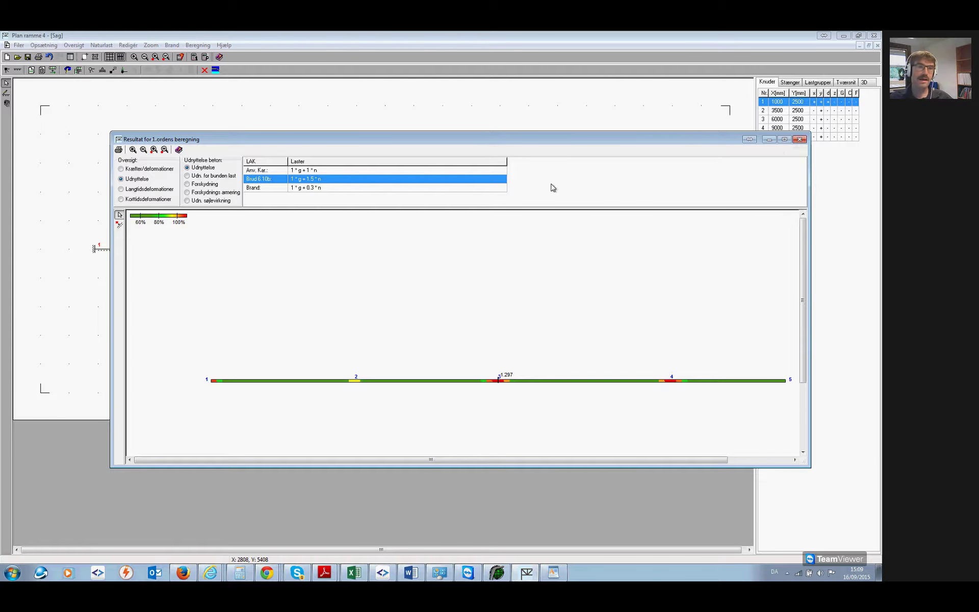
left_click(801, 140)
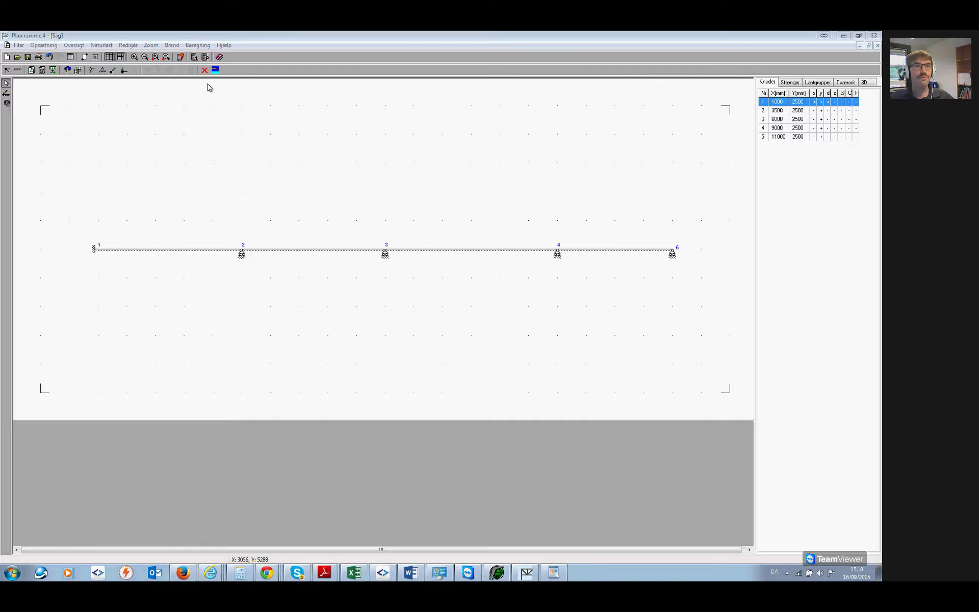
Rerun the first-order calculation and compare the full beam's moment diagram with its utilization for Brud 6.10b.
left_click(193, 57)
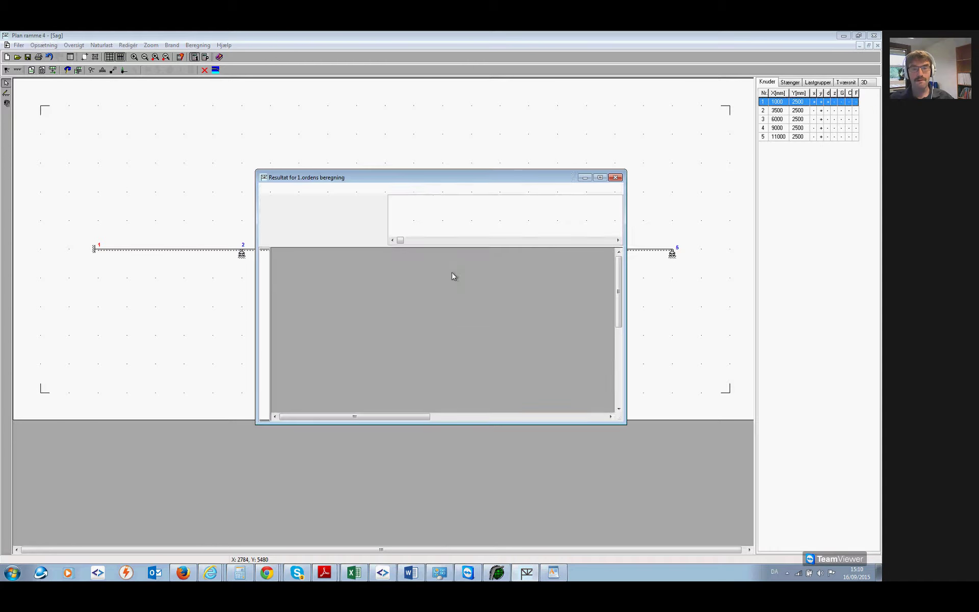
left_click(289, 218)
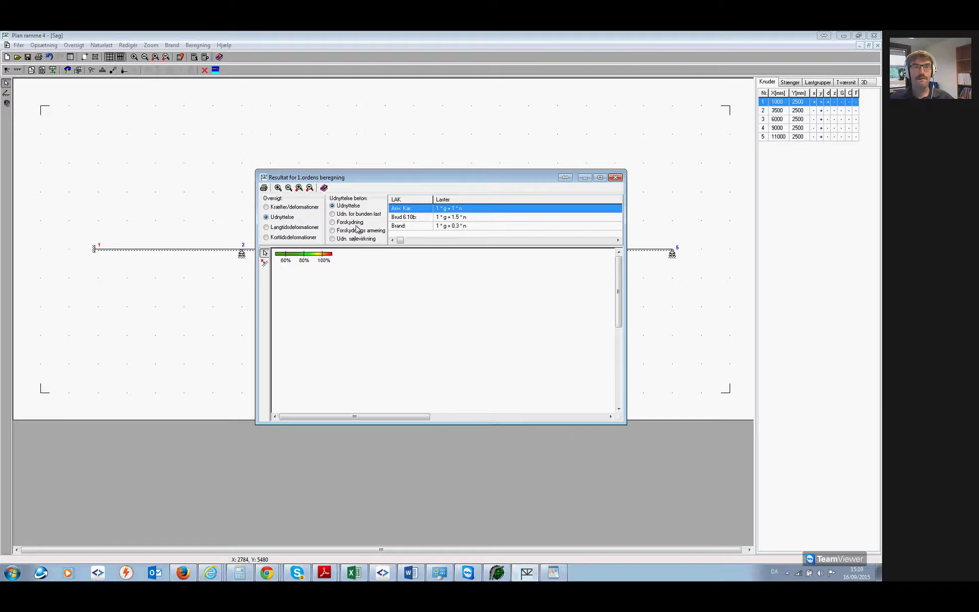
left_click(296, 208)
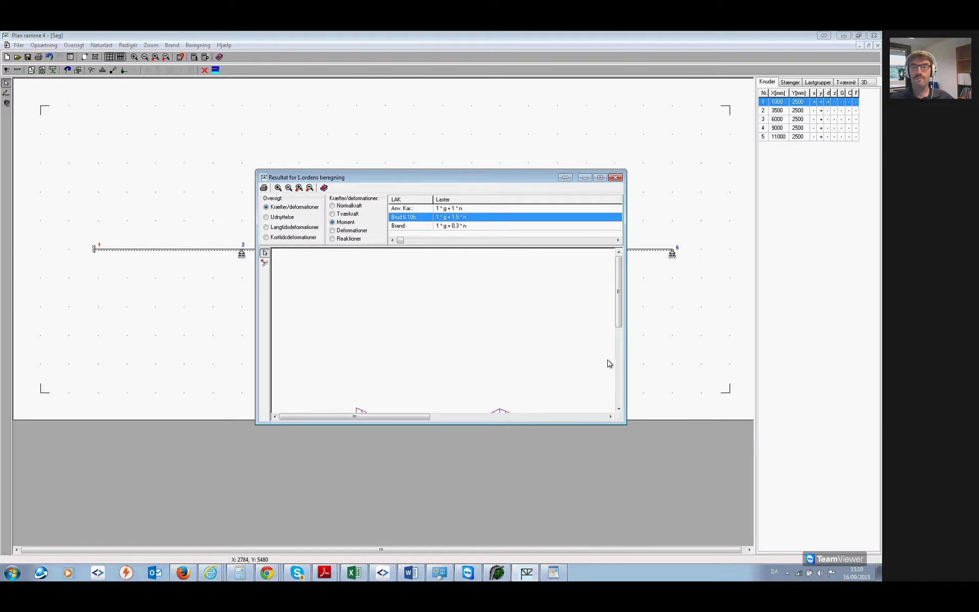
left_click_drag(618, 306, 625, 329)
left_click_drag(641, 325, 764, 328)
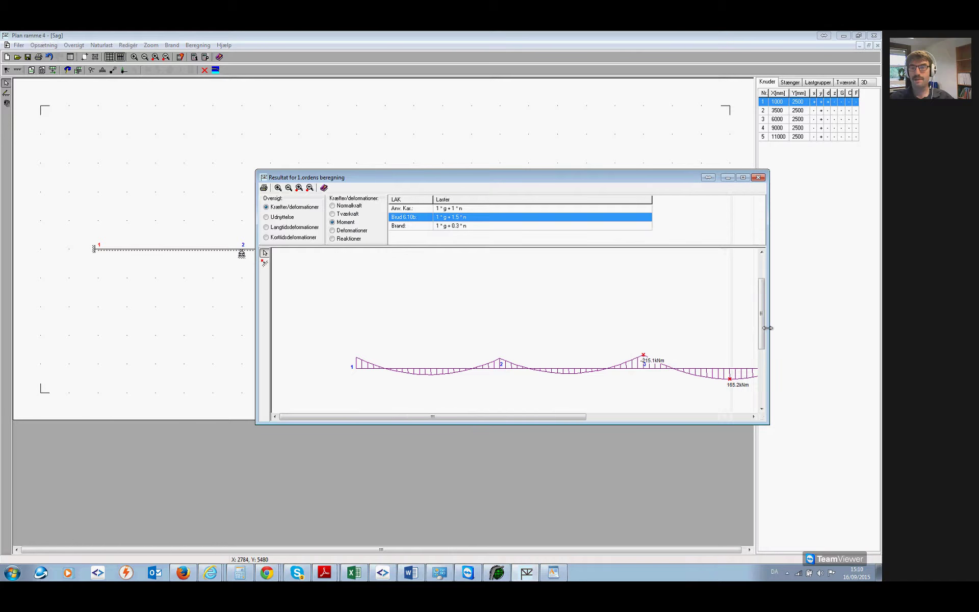
left_click_drag(555, 419, 650, 416)
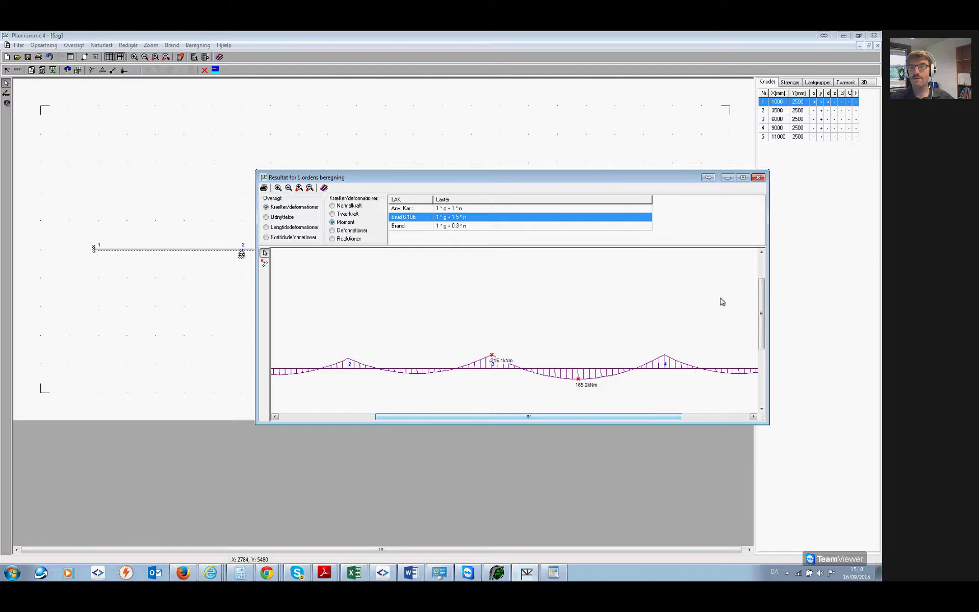
left_click(743, 176)
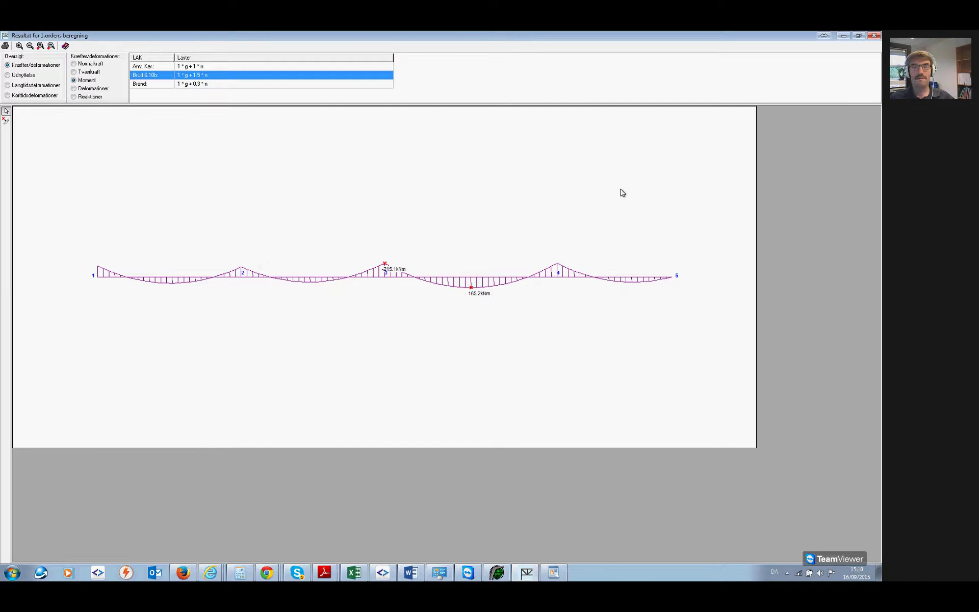
left_click(18, 76)
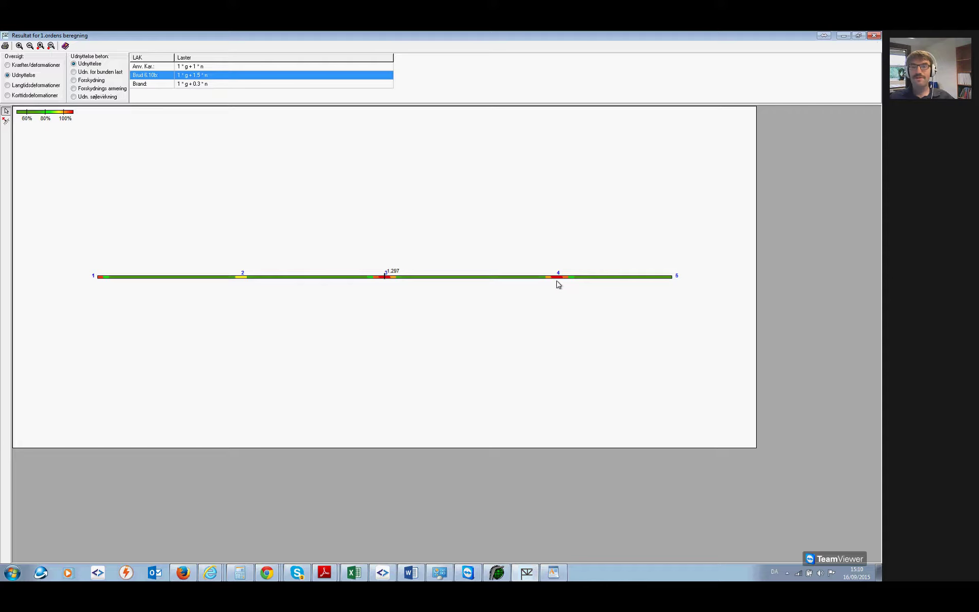
left_click(873, 36)
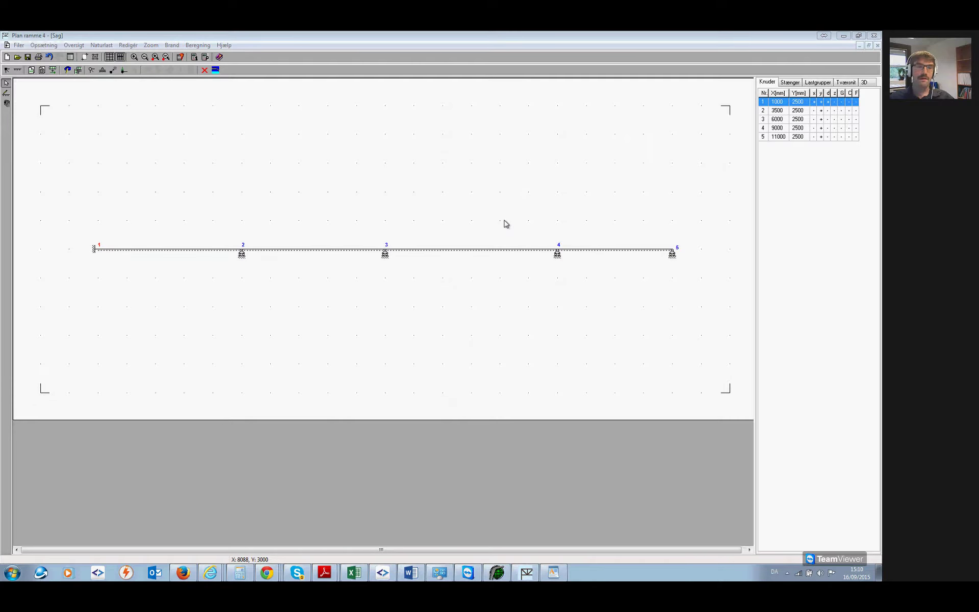
Enable a yield hinge (Flydeled i knuden) at the intermediate support nodes 2, 3 and 4.
double_click(242, 253)
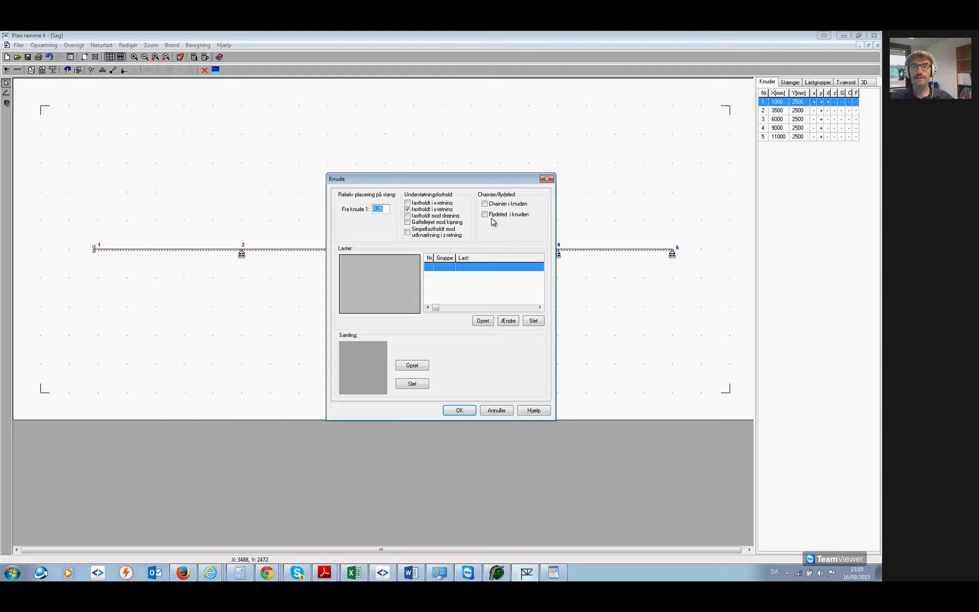
left_click(459, 410)
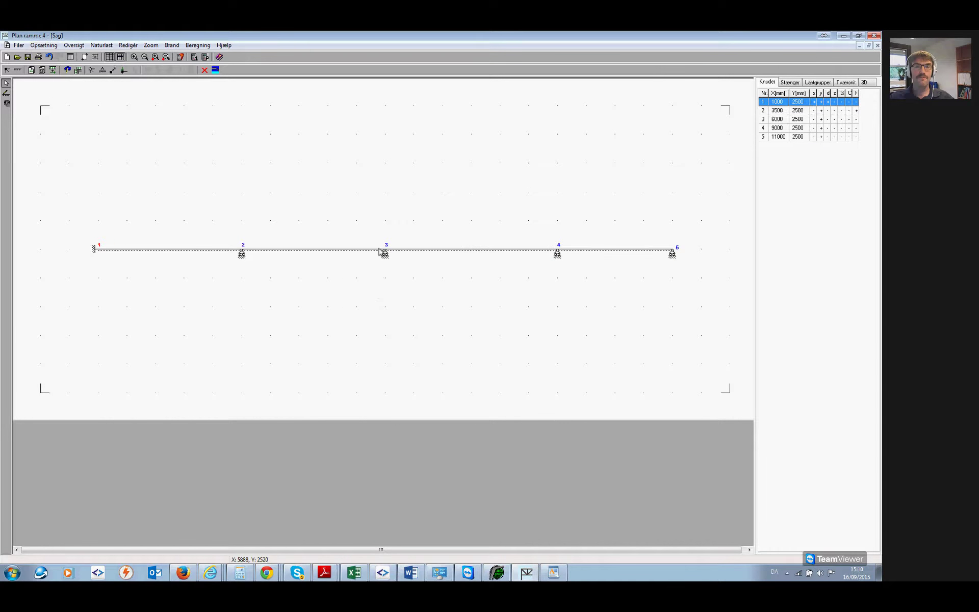
double_click(385, 253)
left_click(485, 214)
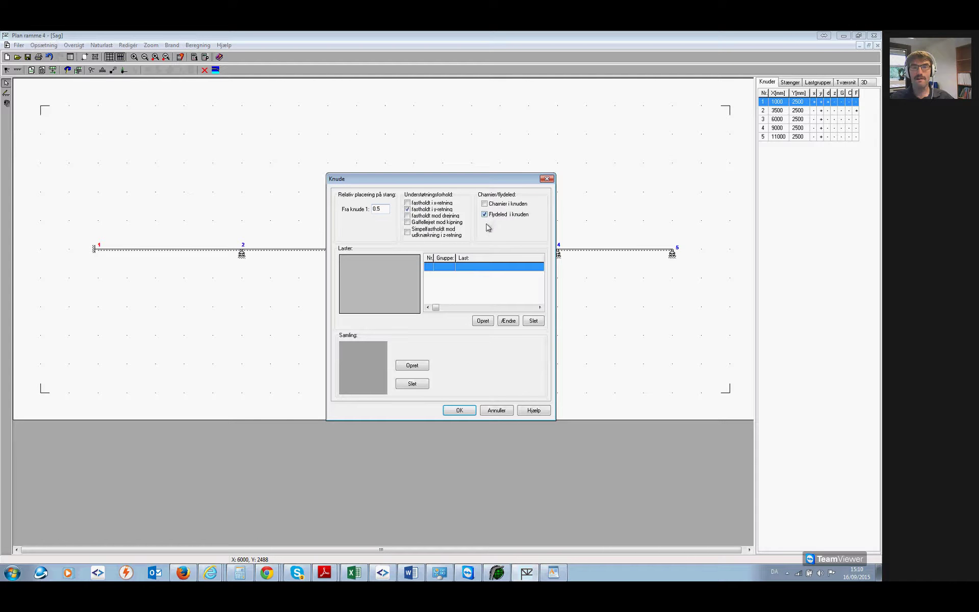
left_click(459, 410)
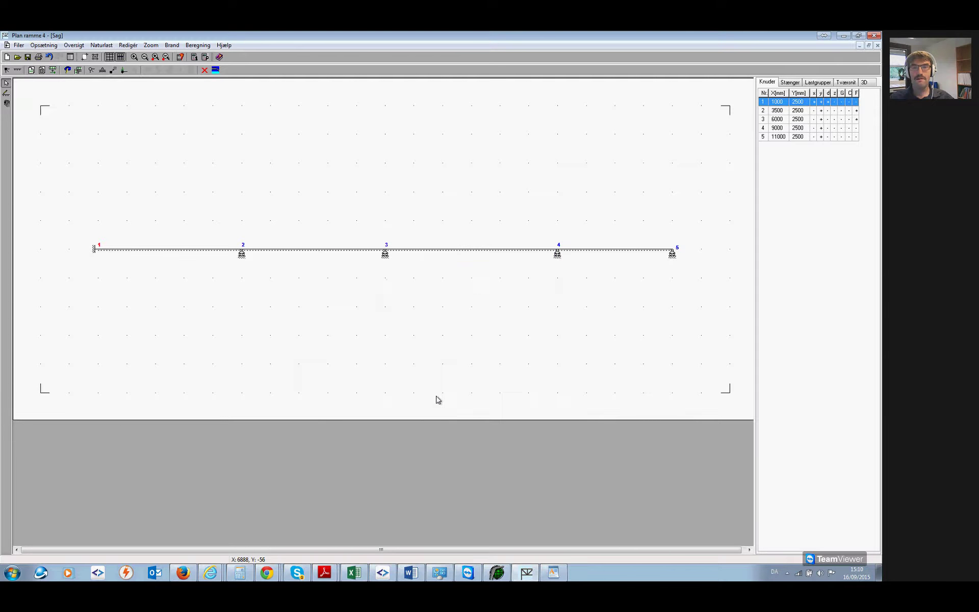
double_click(557, 254)
left_click(485, 214)
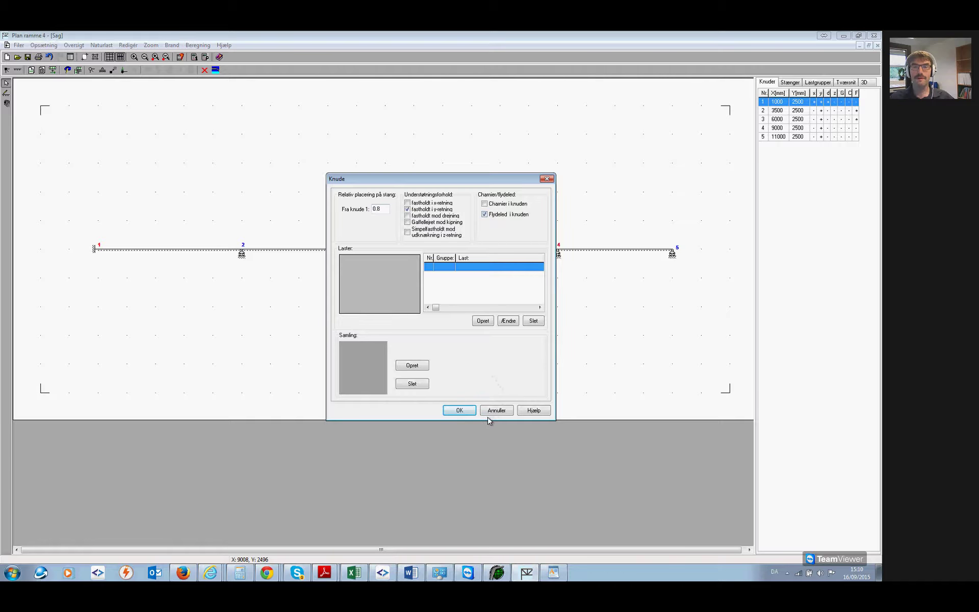
left_click(459, 410)
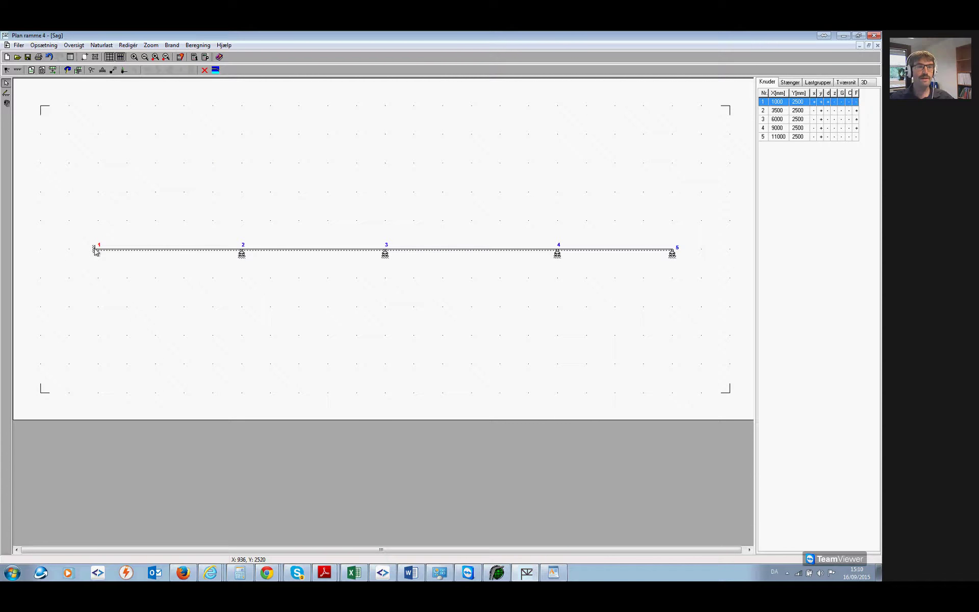
Inspect the support and hinge options of the fixed end node 1 without changing them.
double_click(776, 104)
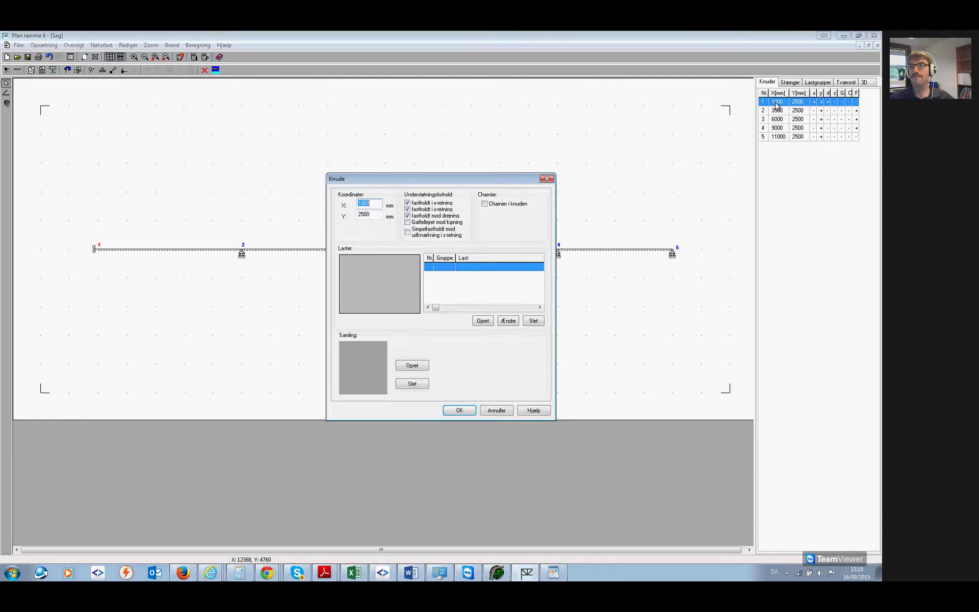
left_click_drag(480, 179, 473, 175)
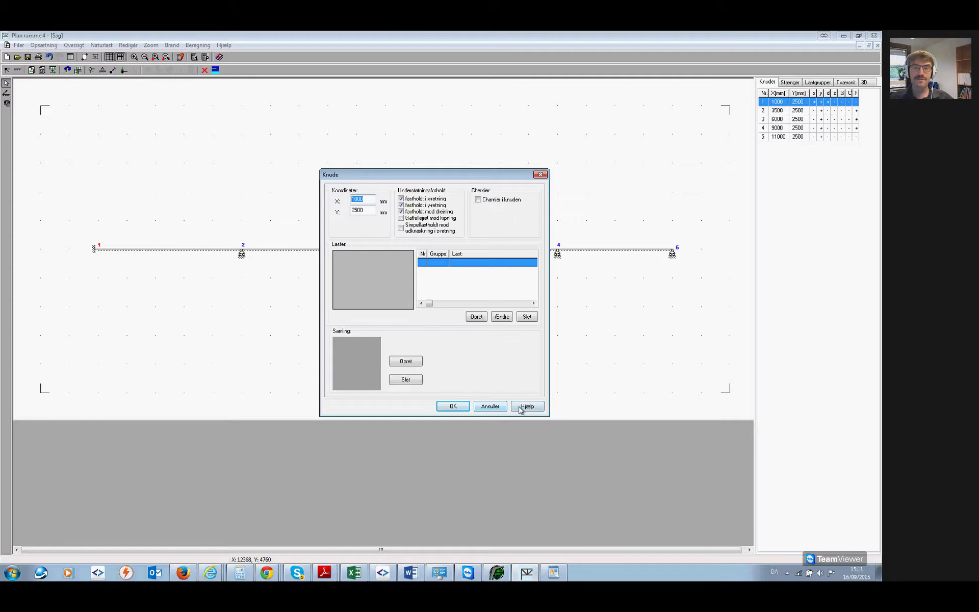
left_click(490, 407)
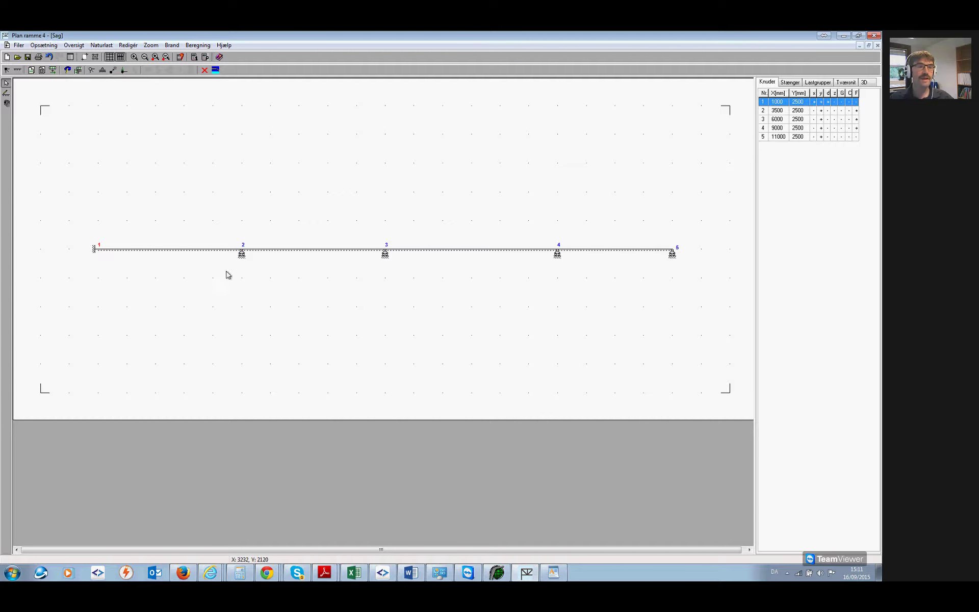
Insert 1 node with a yield hinge (Flydeled i knuder) in the beam at relative distance 0 from its start.
left_click(208, 251)
right_click(207, 251)
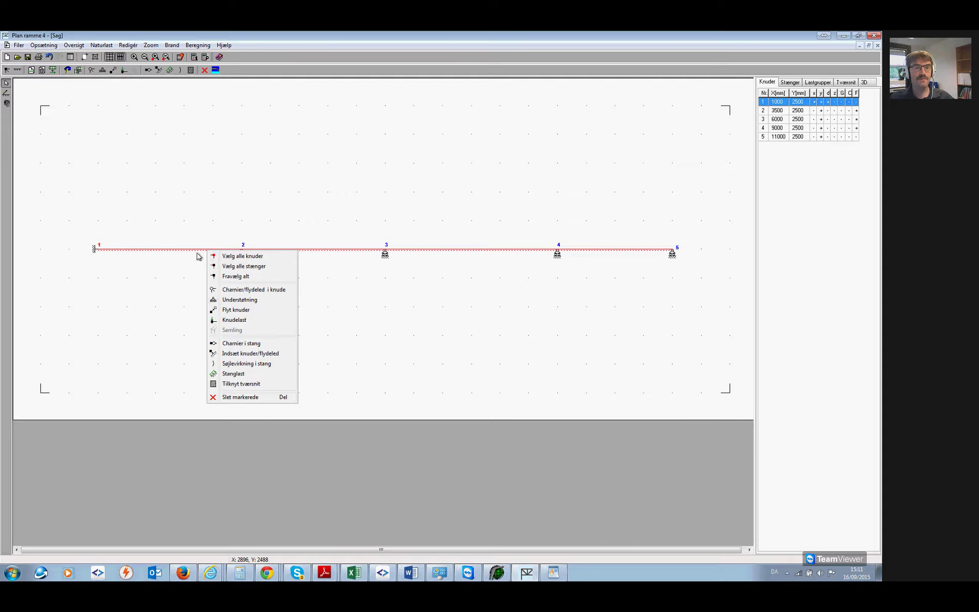
left_click(262, 353)
left_click_drag(452, 249, 467, 247)
double_click(492, 288)
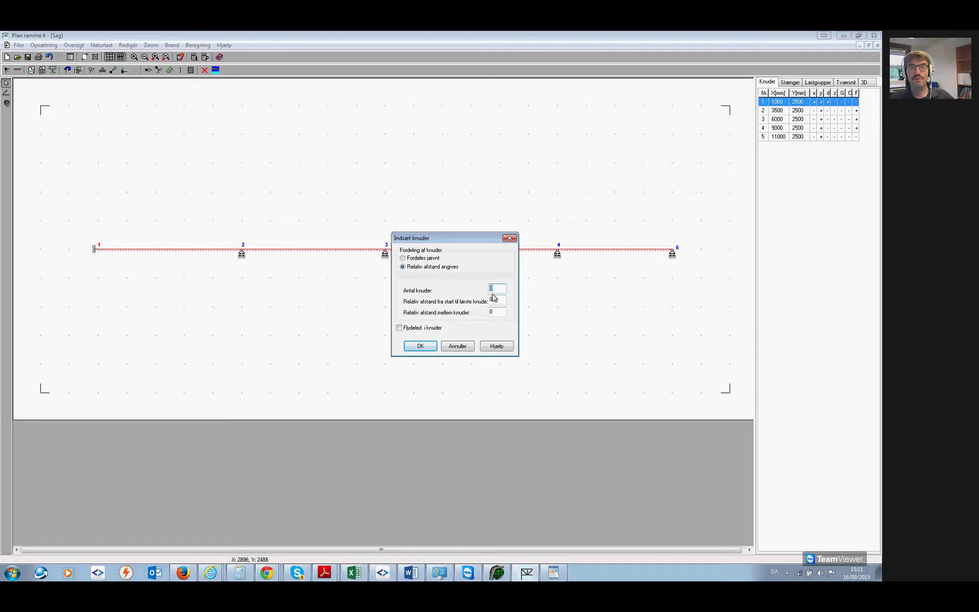
type("1")
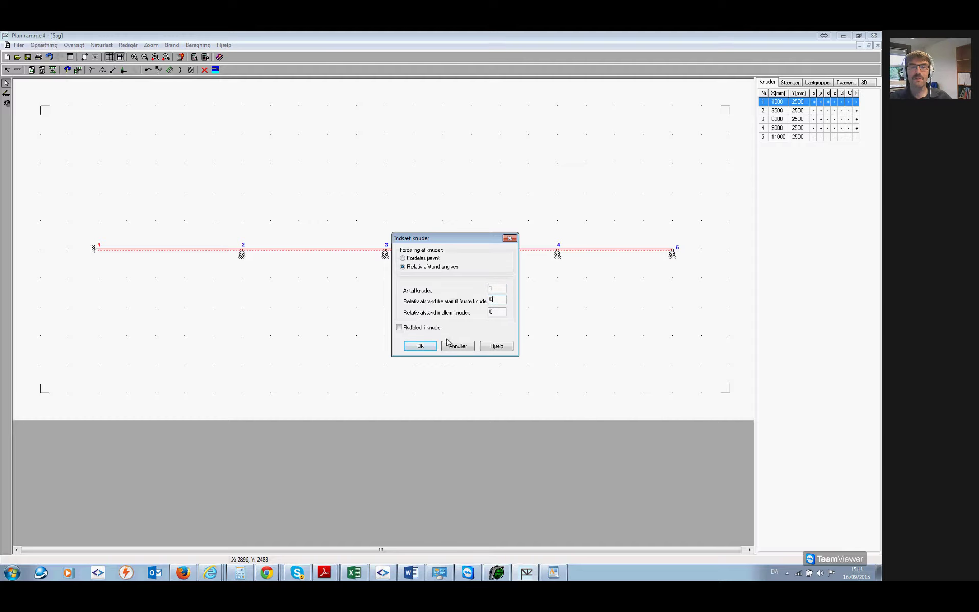
left_click(399, 327)
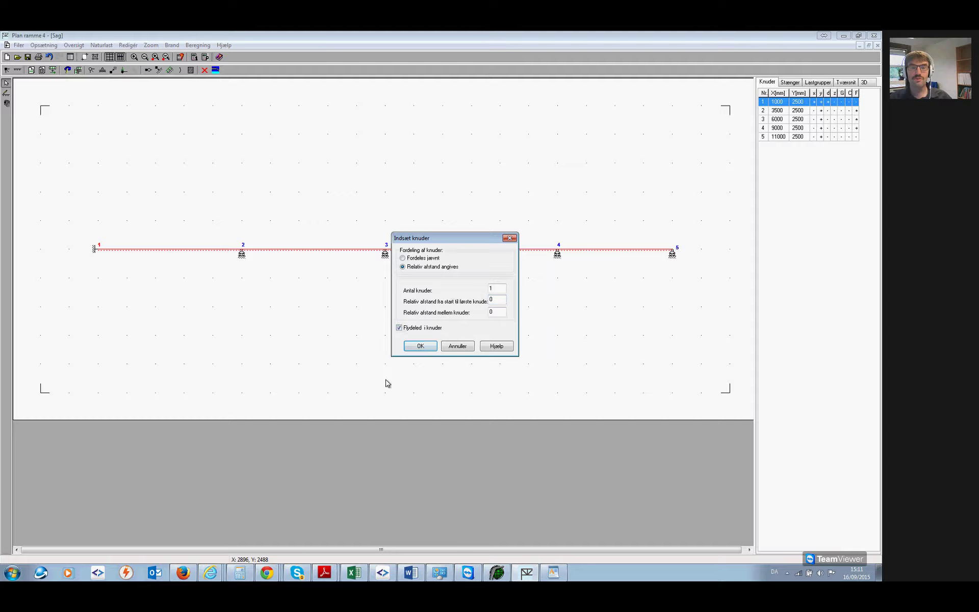
left_click(422, 348)
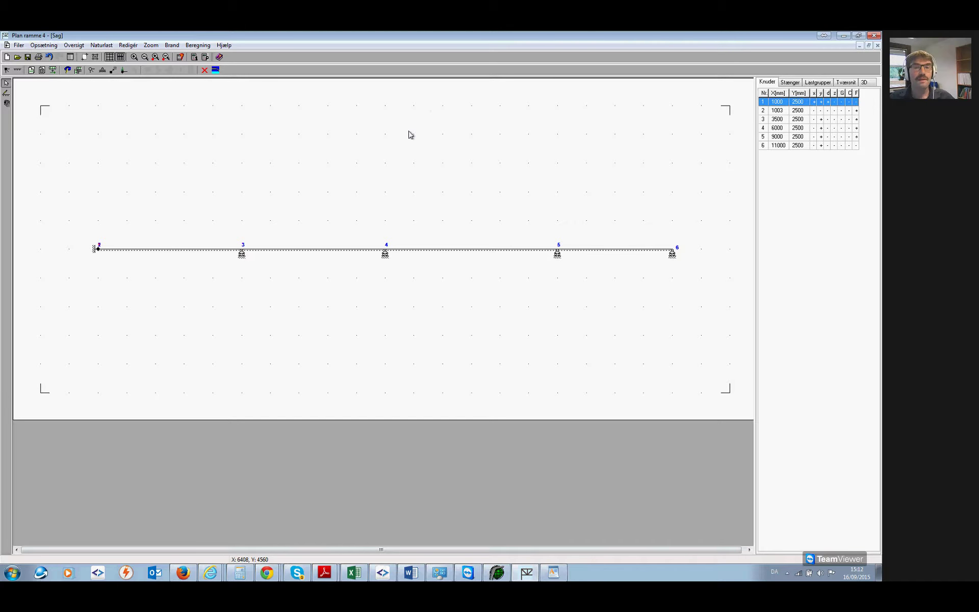
left_click(194, 57)
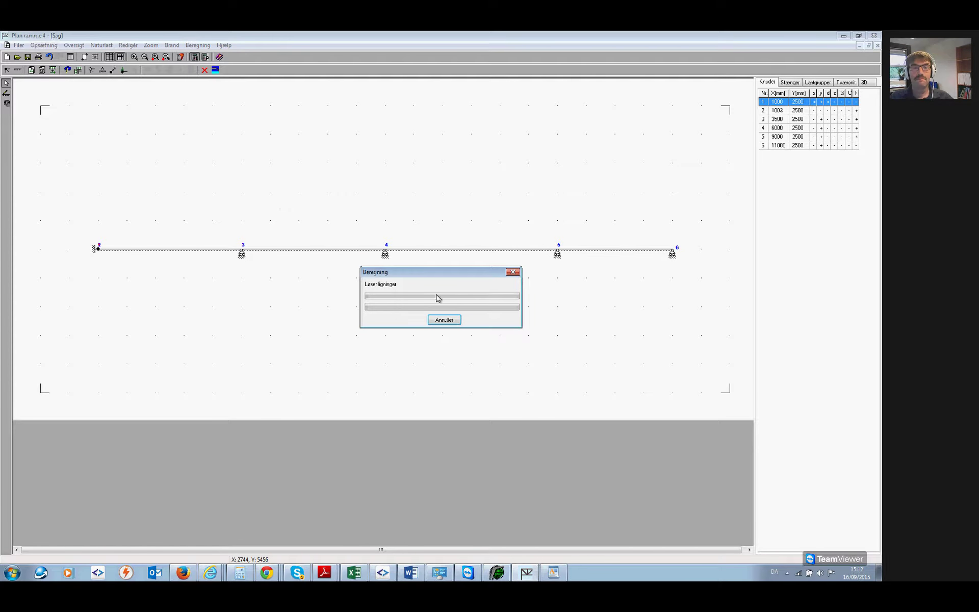
left_click(443, 320)
left_click(470, 332)
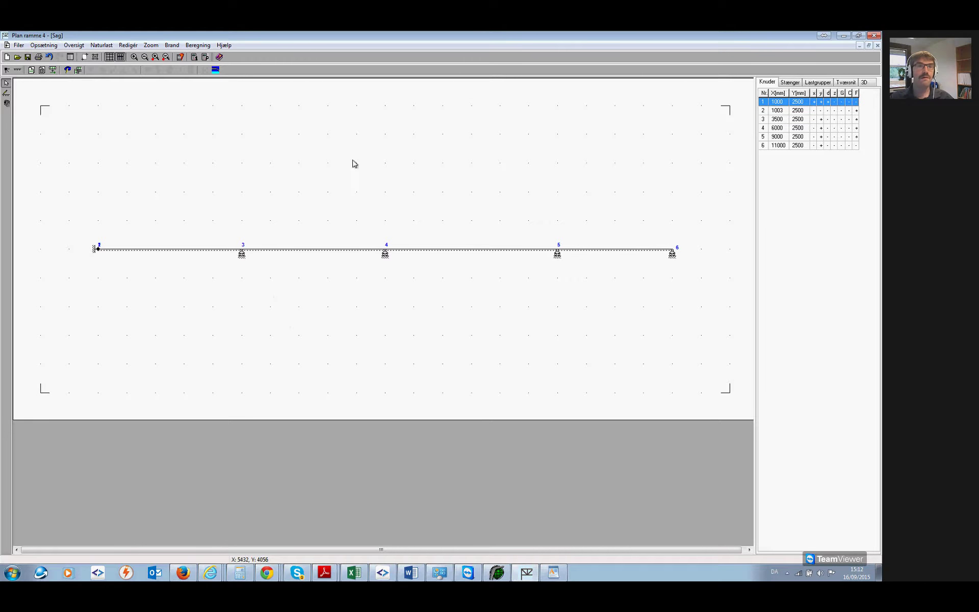
Run the first-order plastic calculation and display the beam's utilization (Udnyttelse) for Brud 6.10b in a maximized results window.
left_click(205, 58)
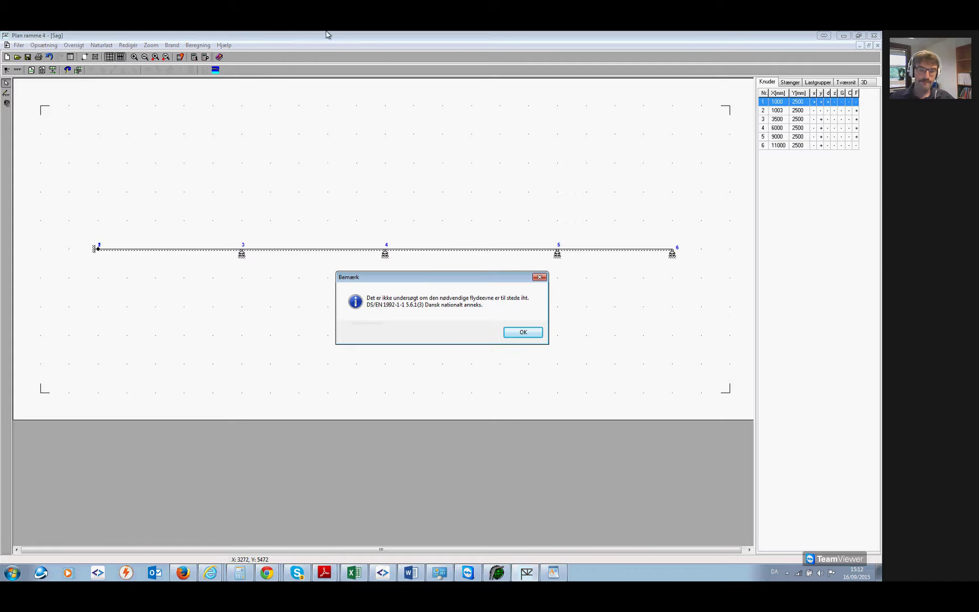
left_click(327, 574)
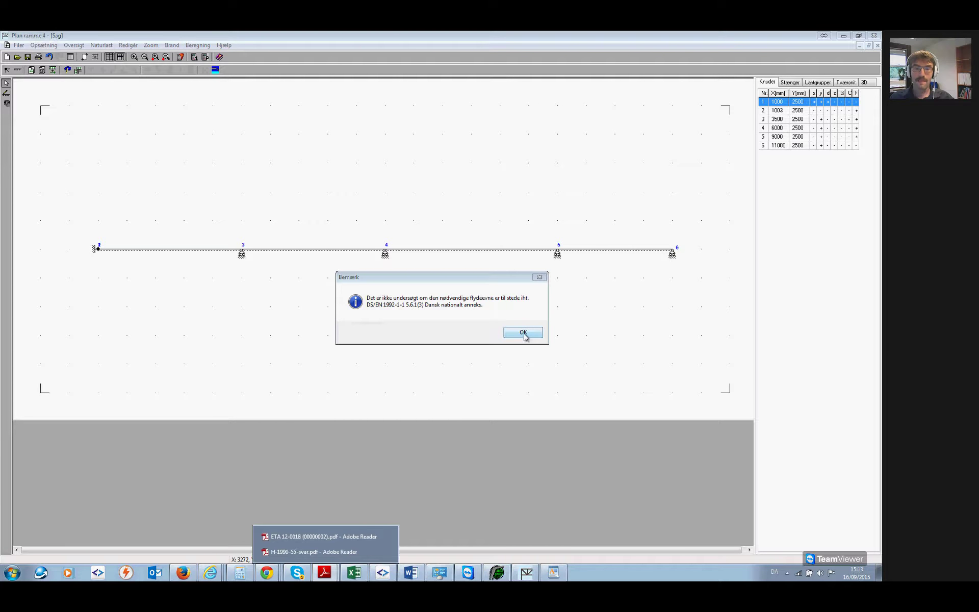
left_click(528, 333)
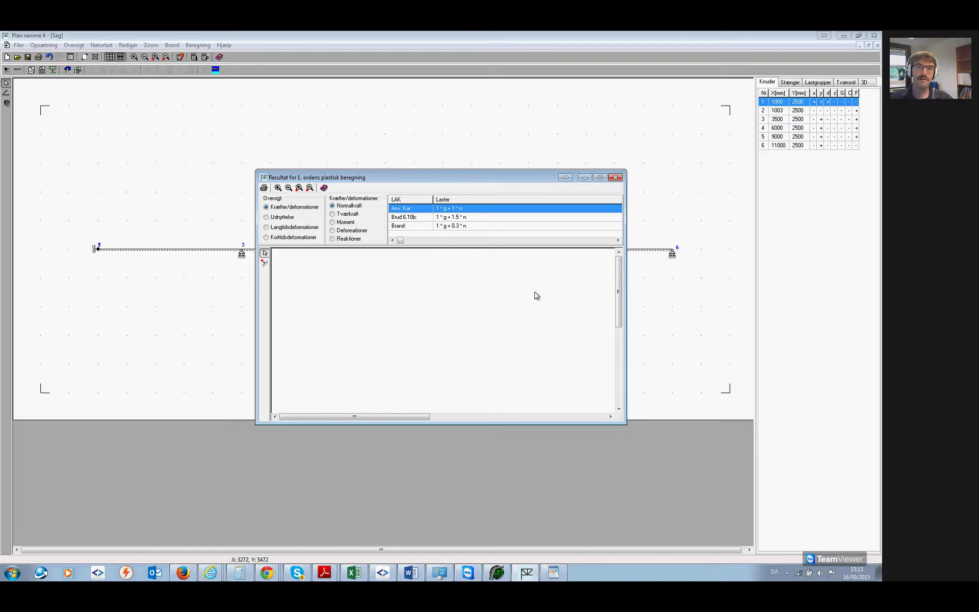
left_click(278, 217)
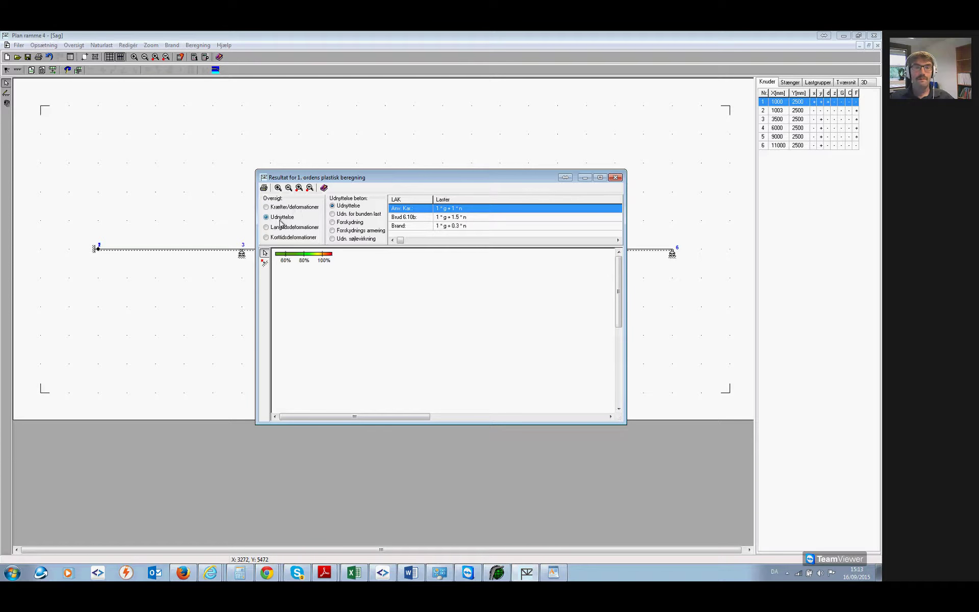
left_click(437, 218)
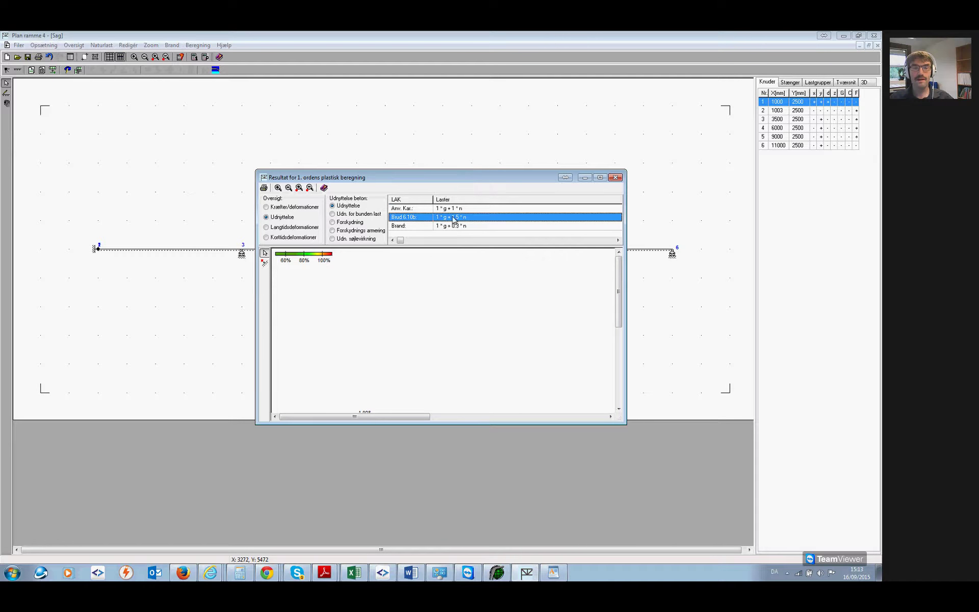
left_click(601, 177)
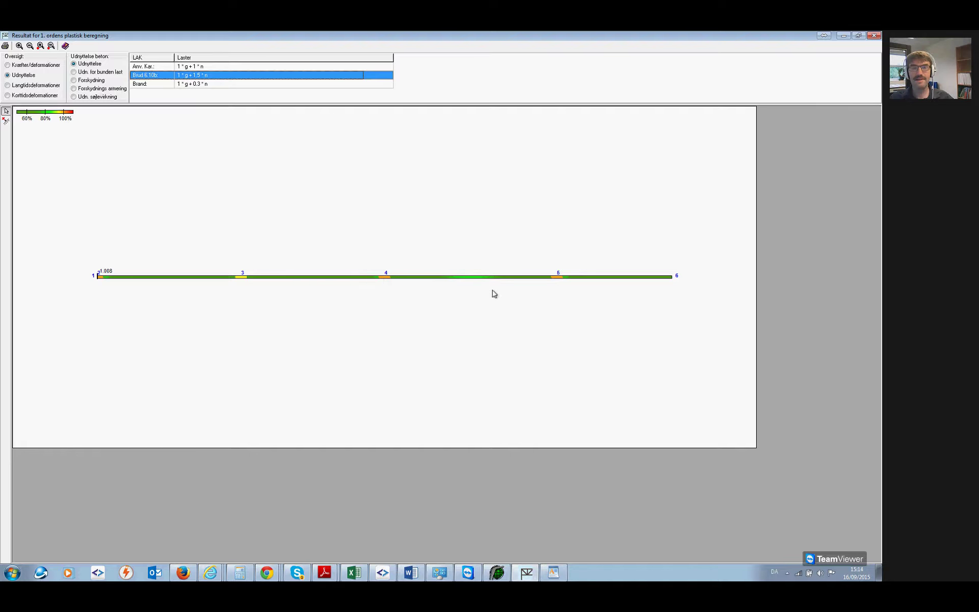
Examine the full beam's utilization curves at the supports for Brud 6.10b, and close them.
double_click(545, 280)
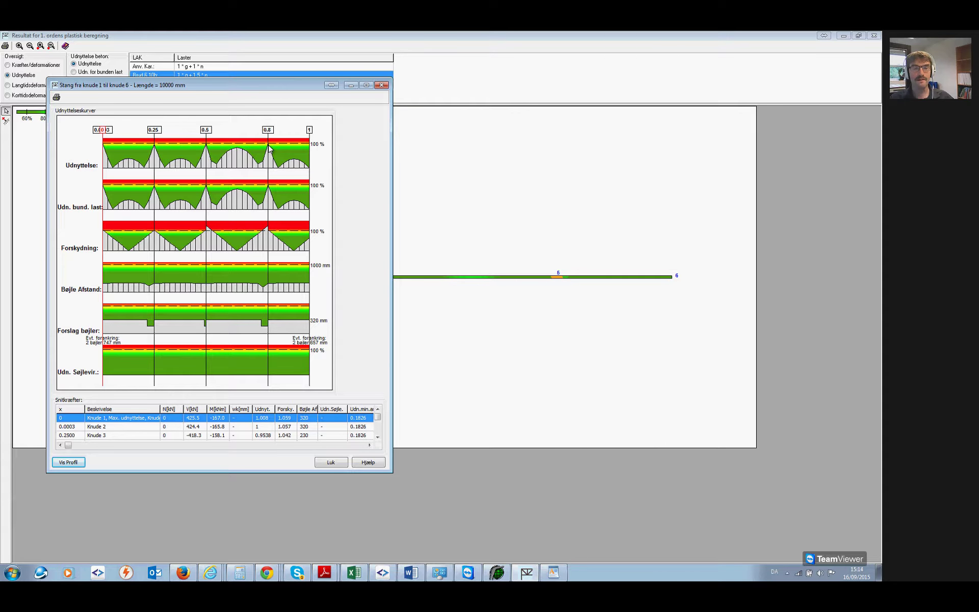
left_click_drag(287, 86, 565, 312)
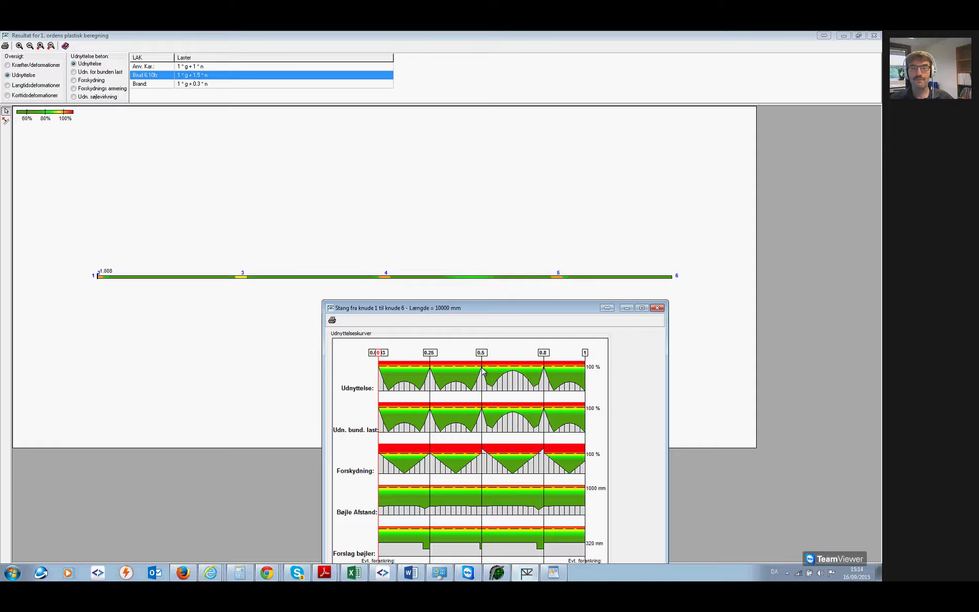
left_click(658, 308)
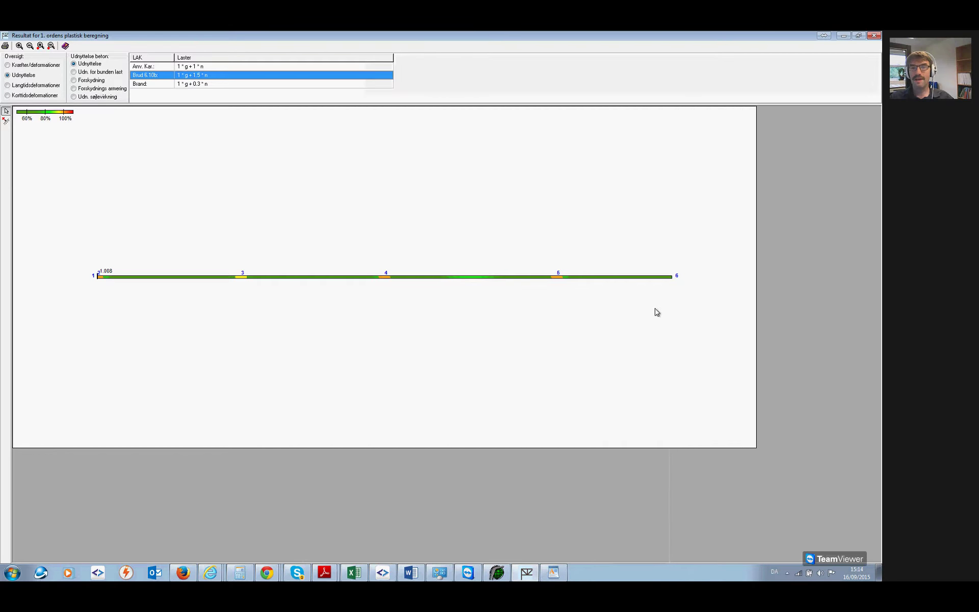
Inspect the beam's deformations for the Anv. Kar. load combination, and close the plastic calculation results.
left_click(254, 67)
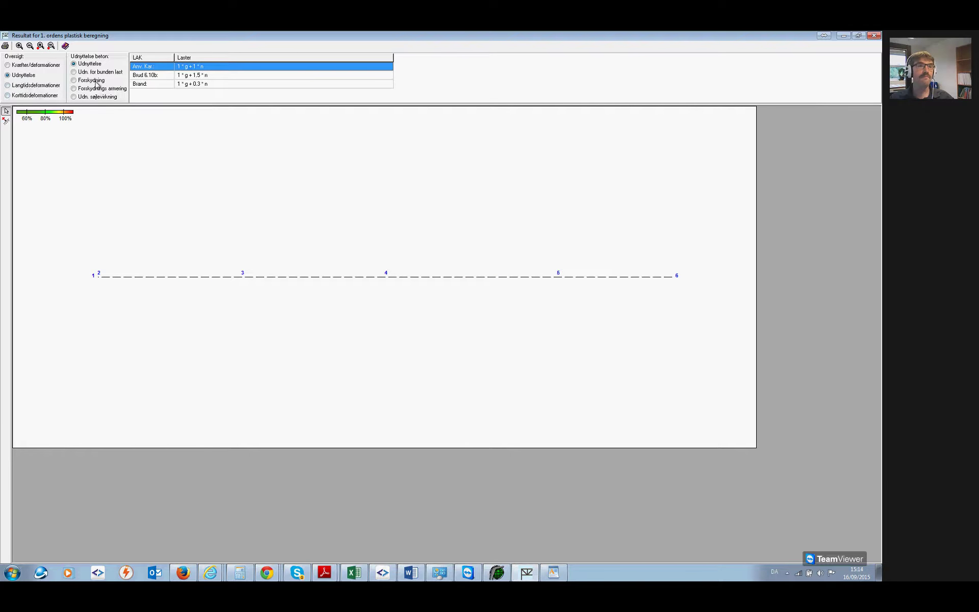
left_click(31, 65)
left_click(97, 88)
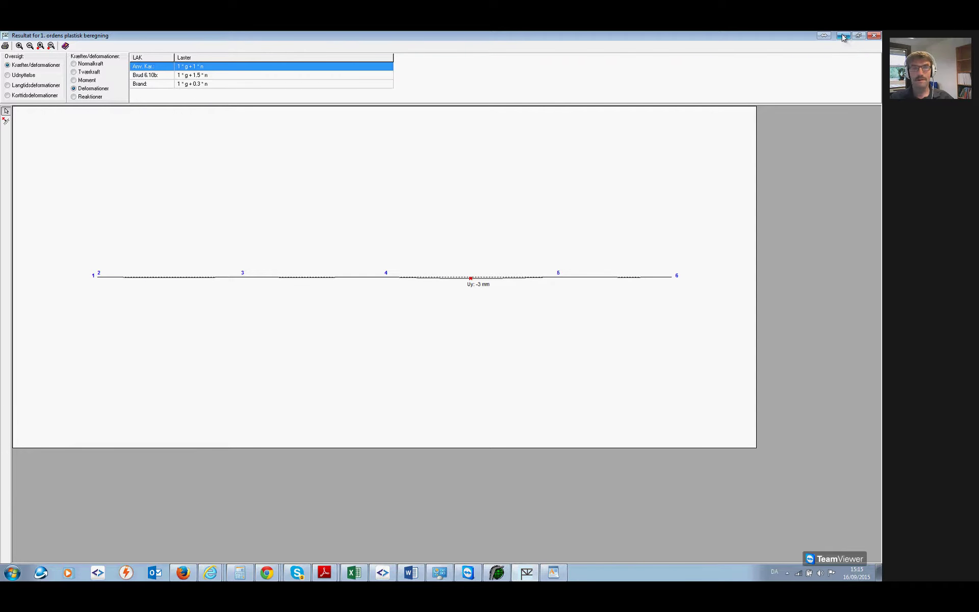
left_click(873, 35)
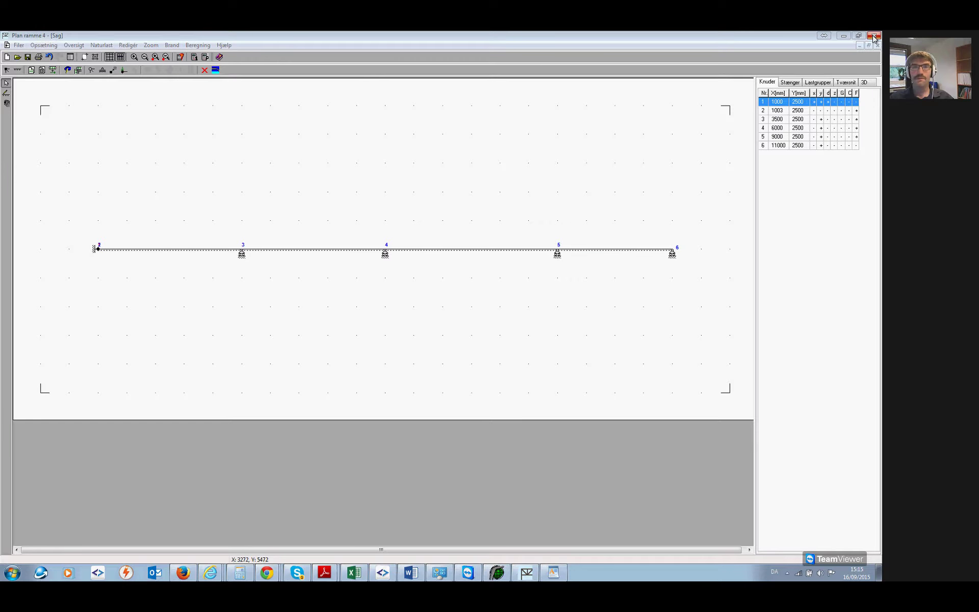
Read the user manual's section on plastic calculation and yield hinges on page 85, and close the browser with all its tabs.
left_click(223, 45)
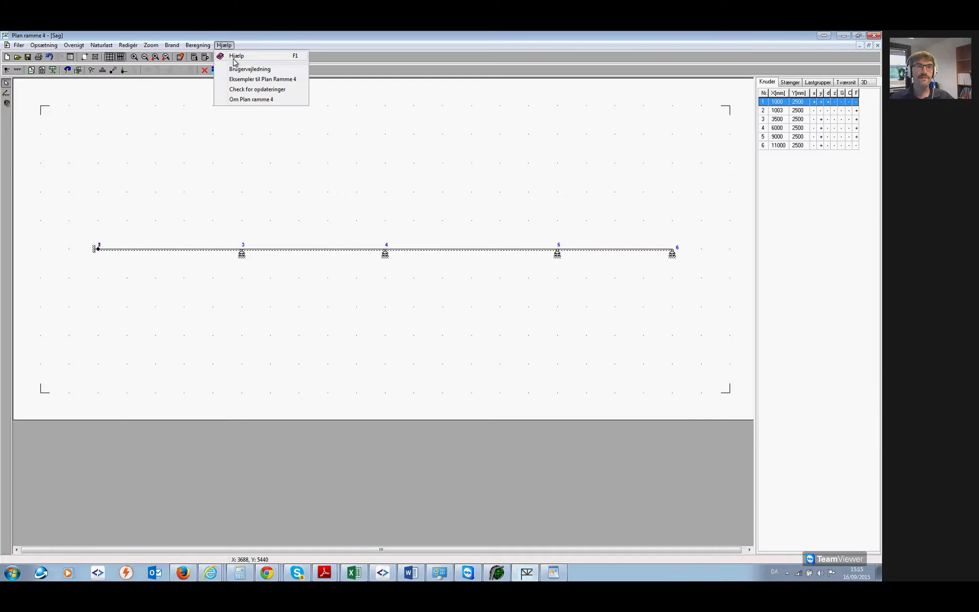
left_click(266, 70)
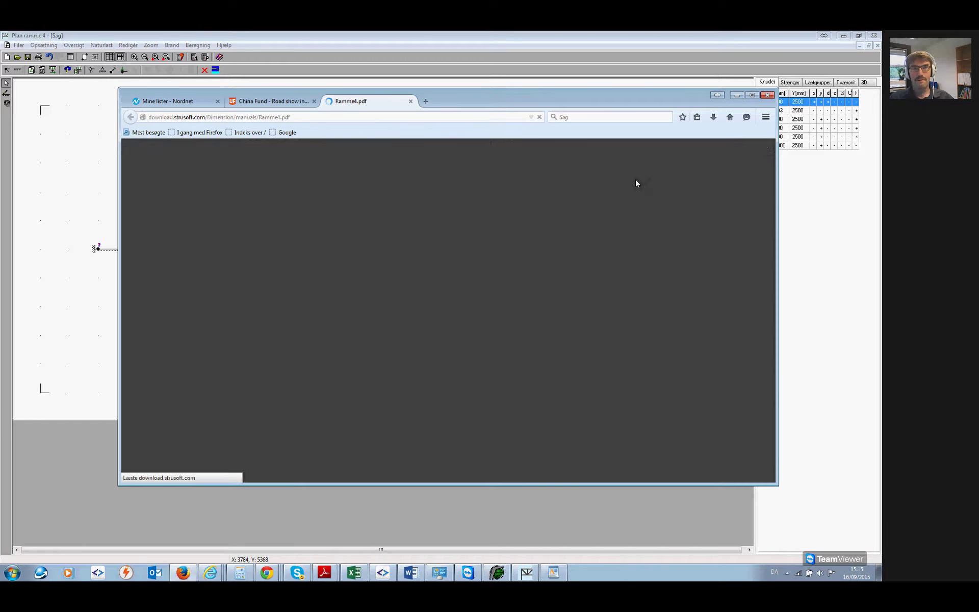
left_click_drag(772, 166, 774, 452)
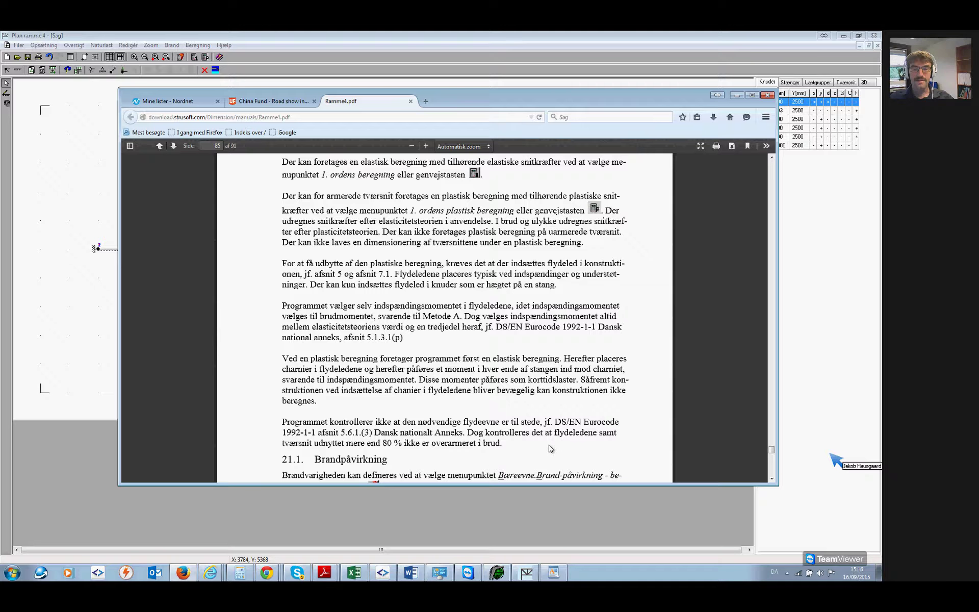
left_click(772, 479)
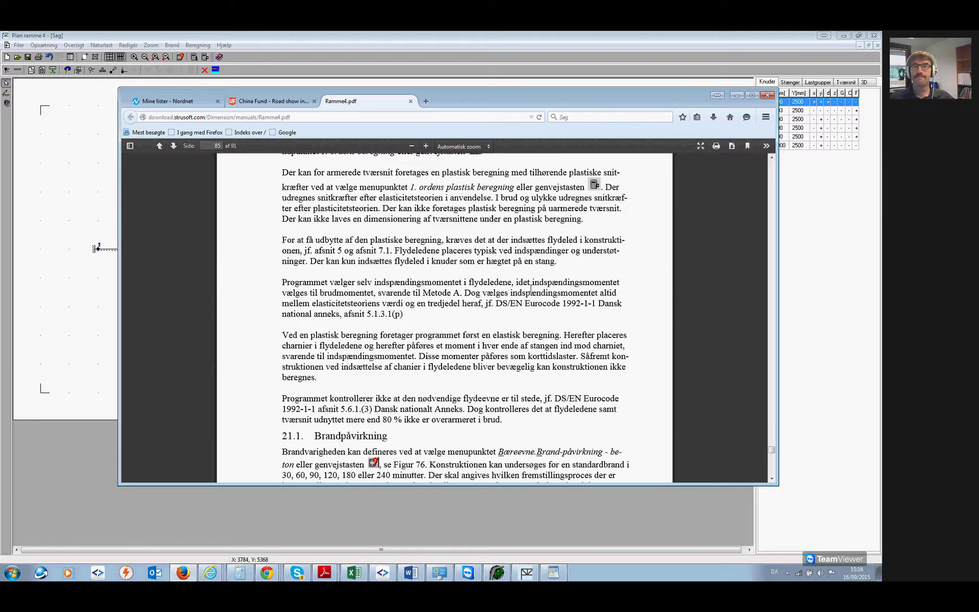
left_click(768, 96)
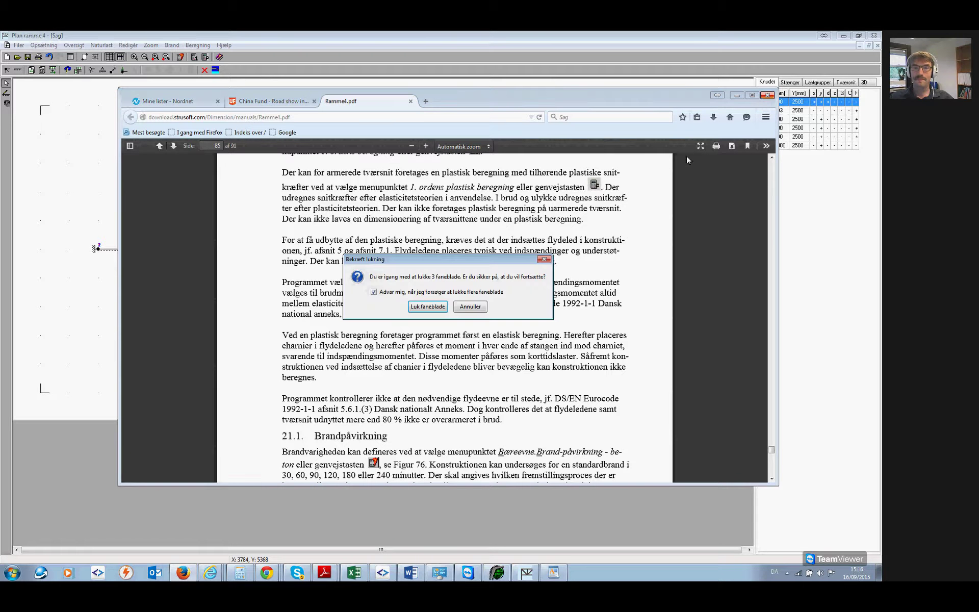
left_click(464, 310)
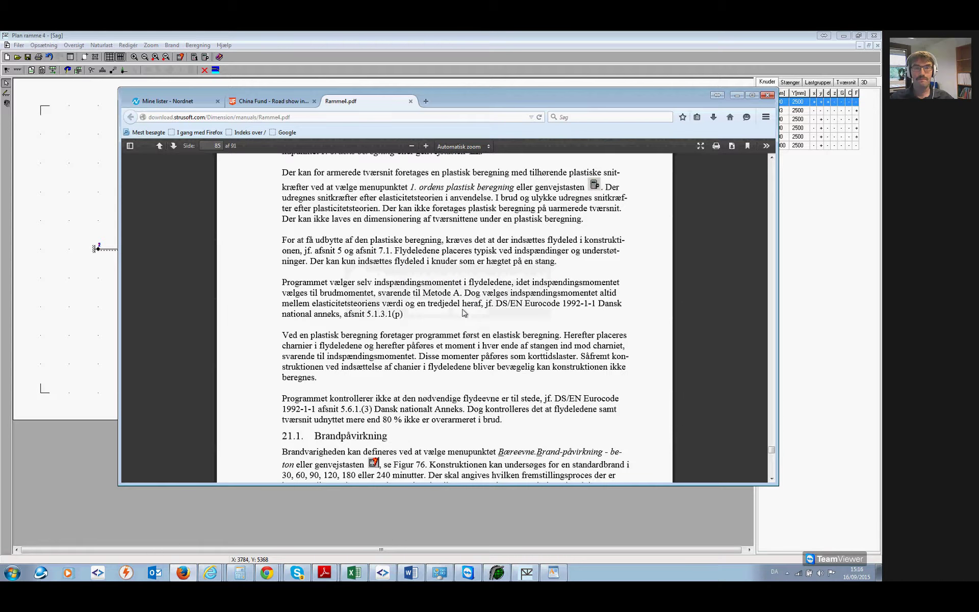
left_click(769, 97)
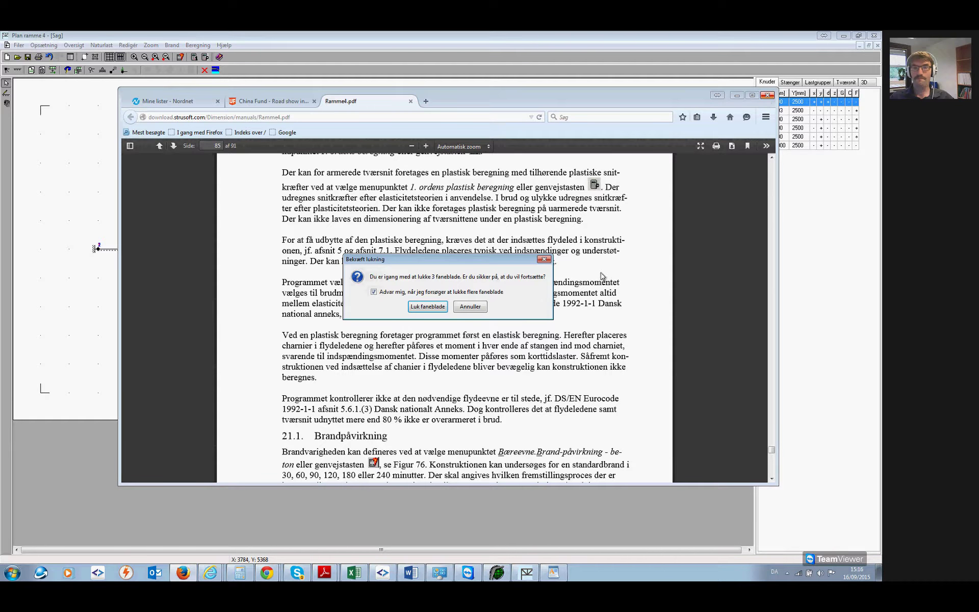
left_click(427, 307)
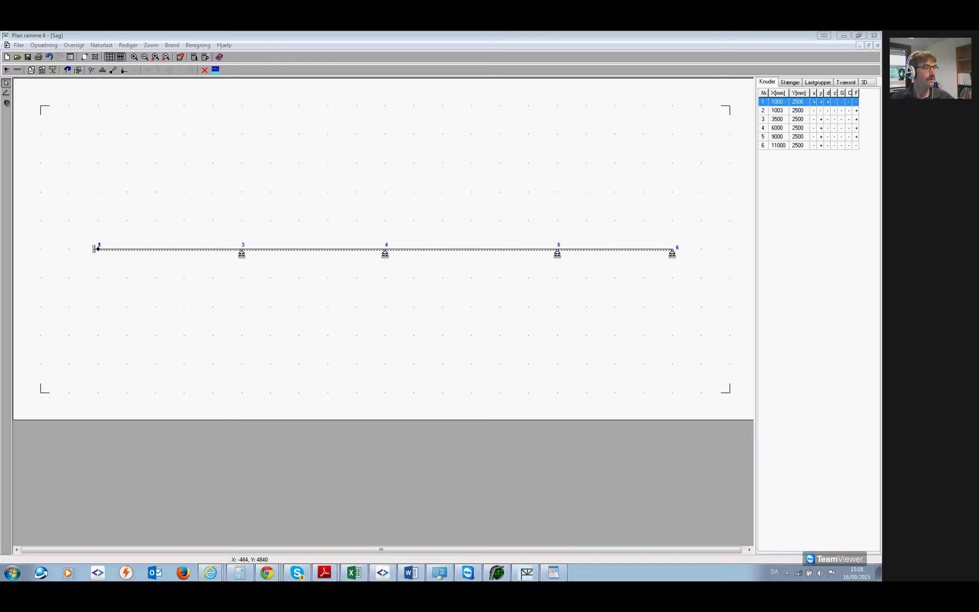
Close the concrete beam case, cancelling out of the file save dialog.
left_click(875, 36)
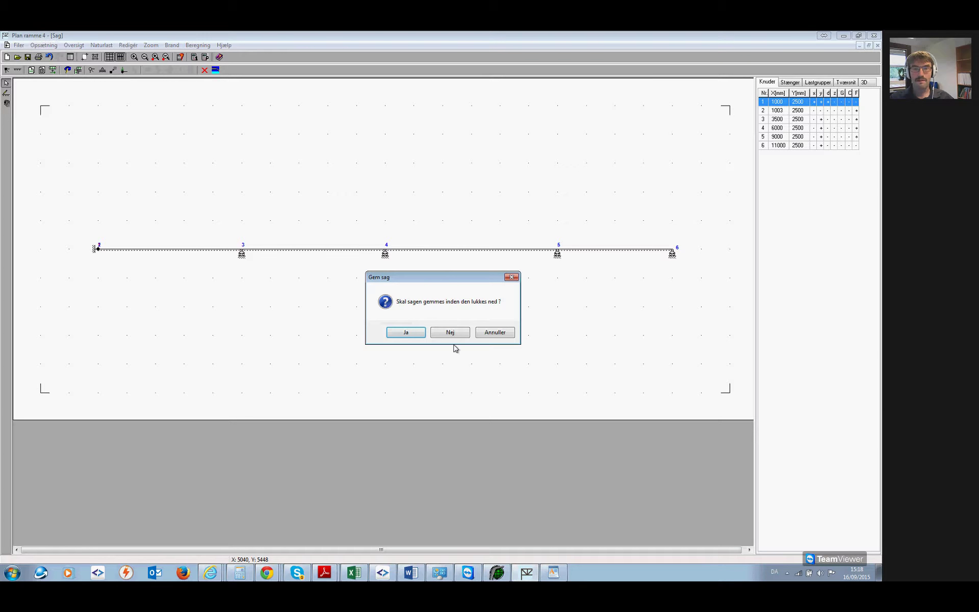
left_click(408, 334)
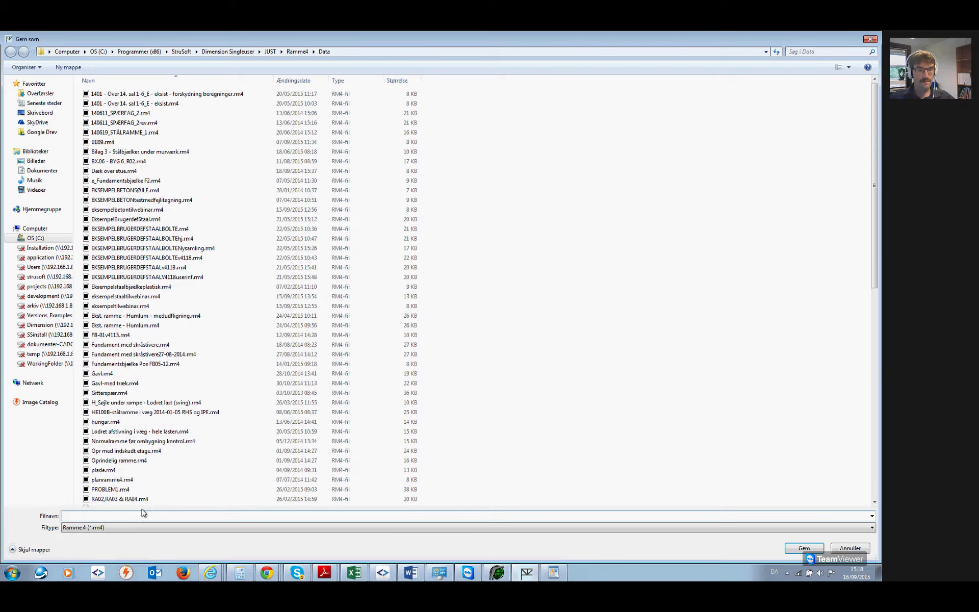
left_click(849, 548)
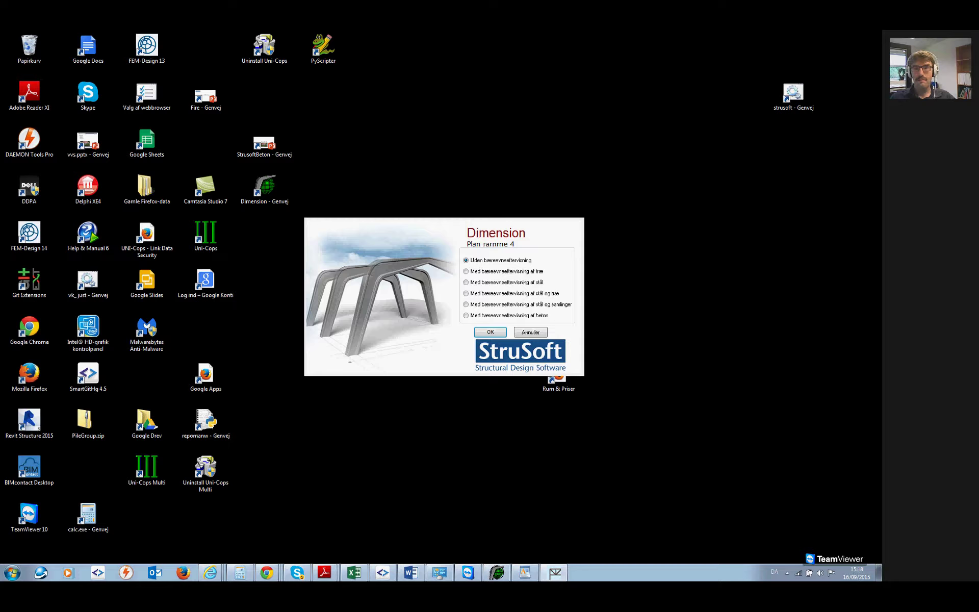
Start a new Plan ramme 4 case with steel capacity verification (Med bæreevneeftervisning af stål), and enlarge the window and drawing area.
left_click(537, 283)
left_click(491, 333)
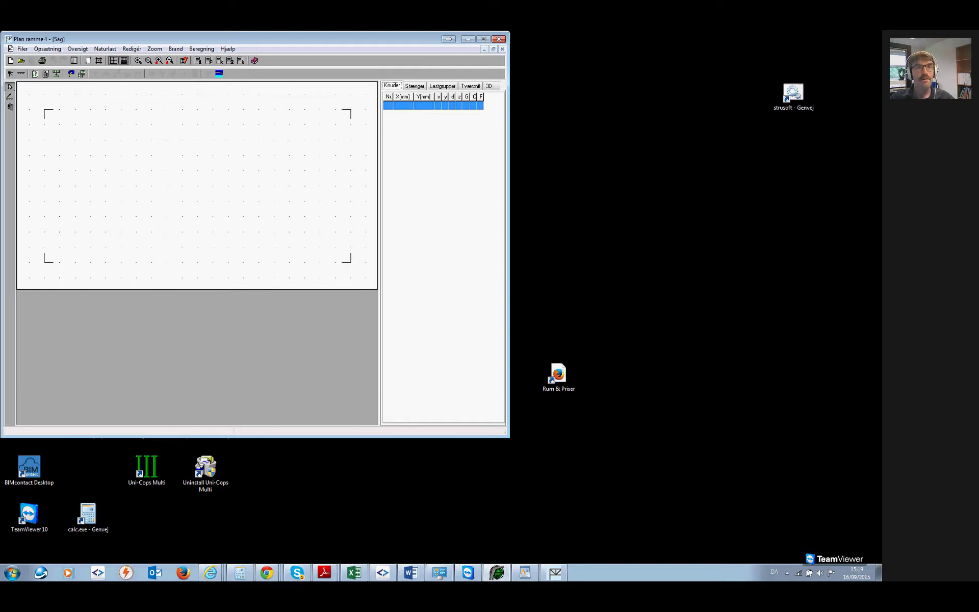
left_click_drag(280, 39, 509, 74)
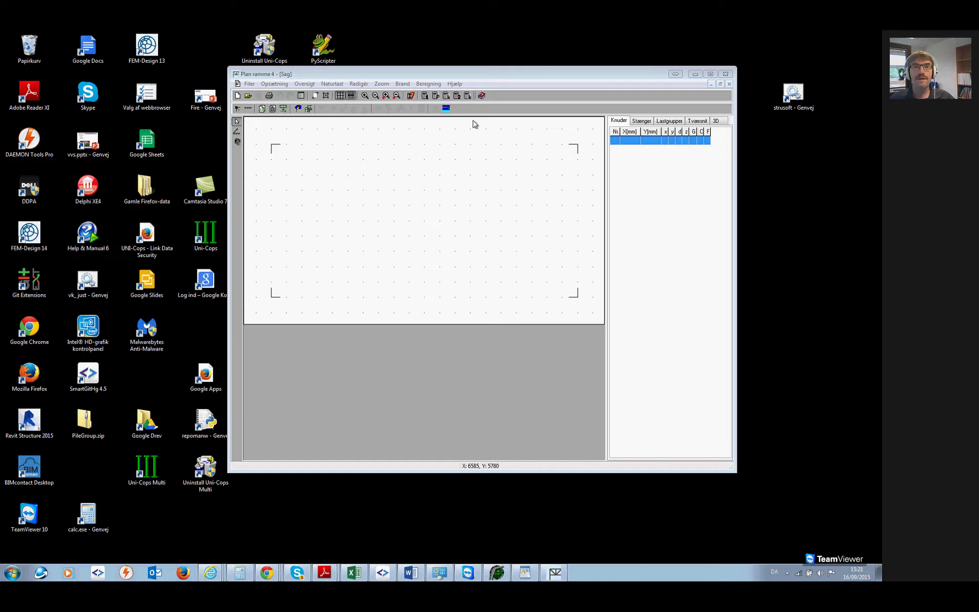
left_click(710, 74)
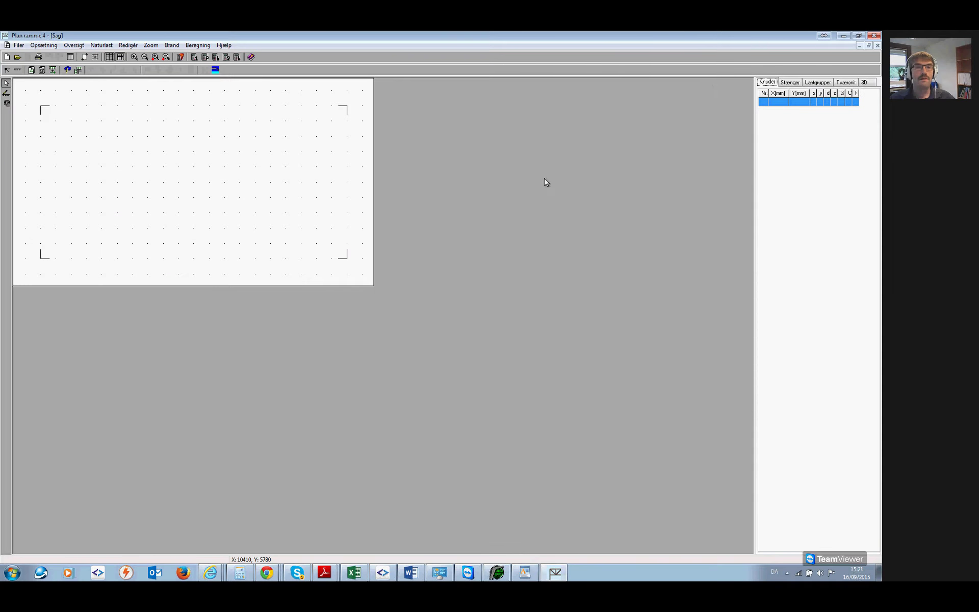
left_click(135, 58)
left_click(134, 57)
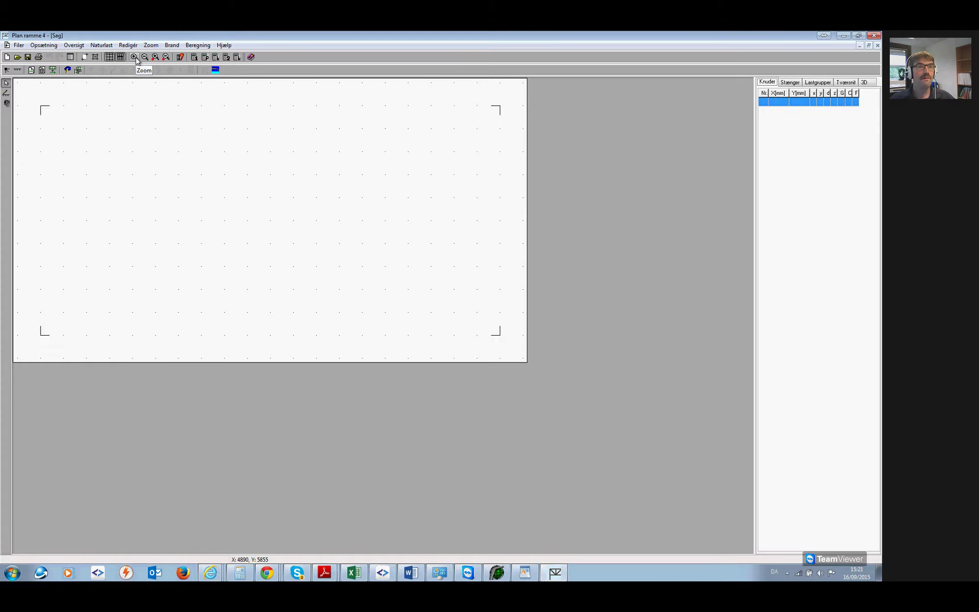
left_click(135, 57)
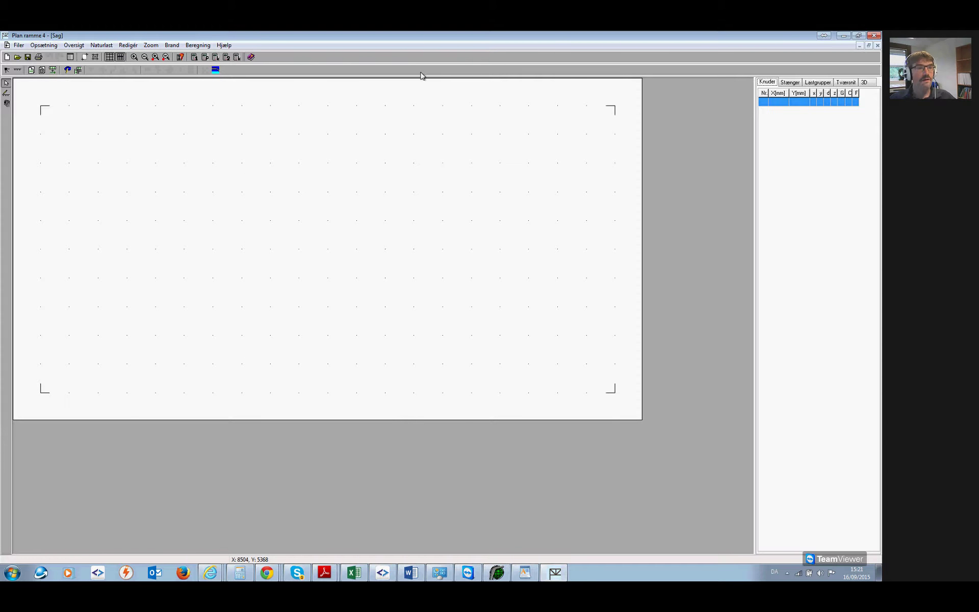
Draw a horizontal beam from X 1000, Y 3000 mm and set its end node's X coordinate to 8000 mm.
left_click(6, 93)
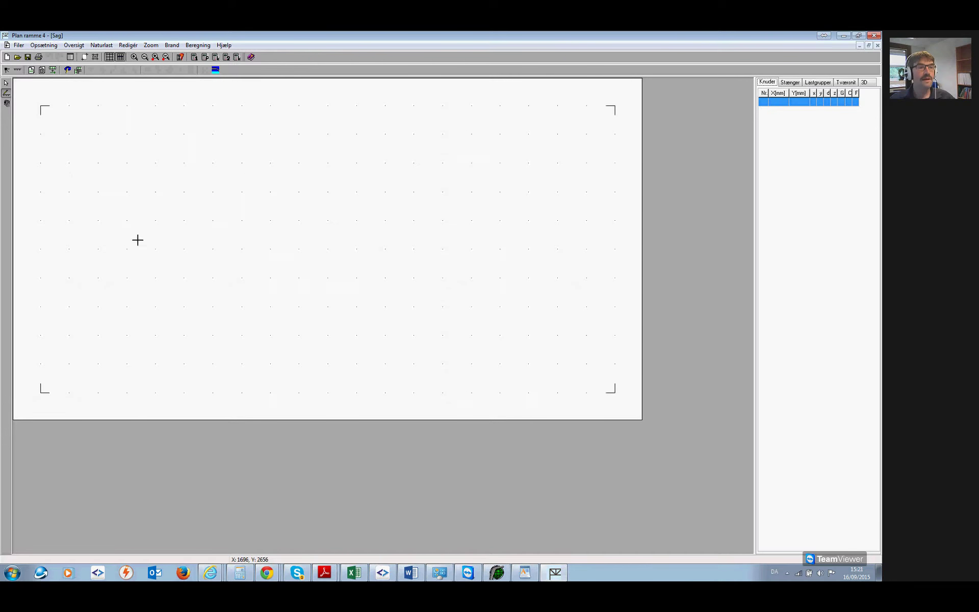
left_click(97, 221)
left_click(466, 227)
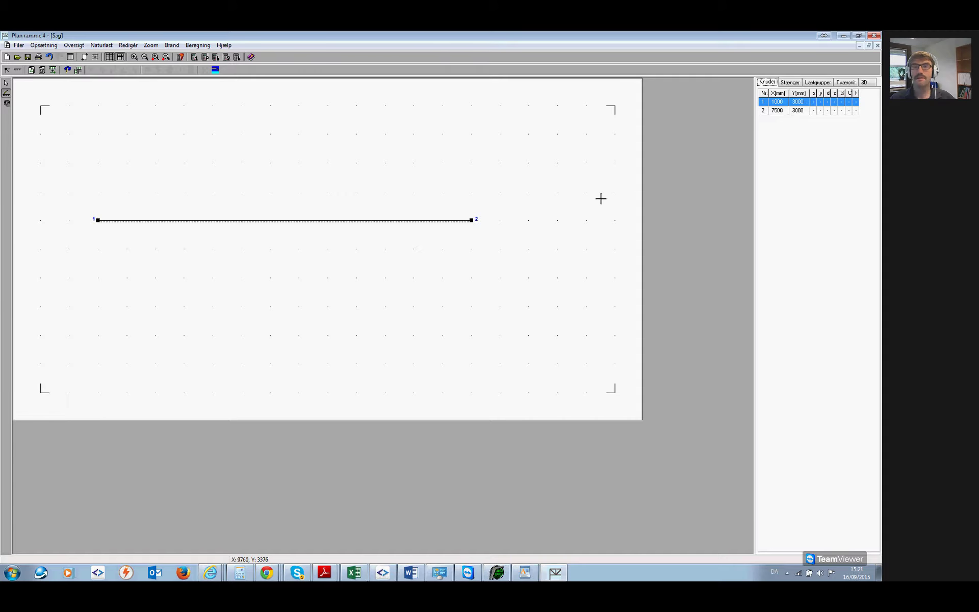
double_click(799, 111)
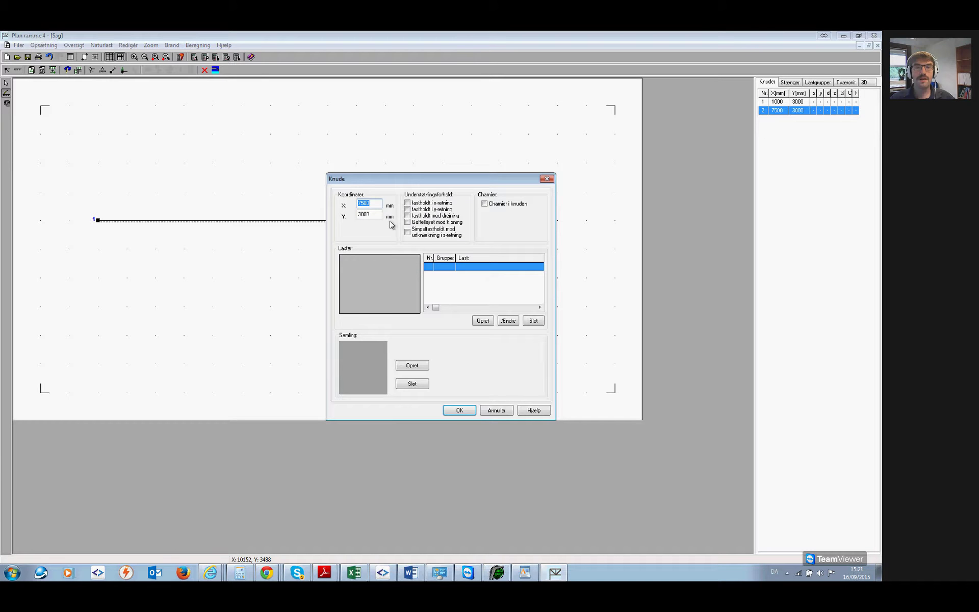
type("8000")
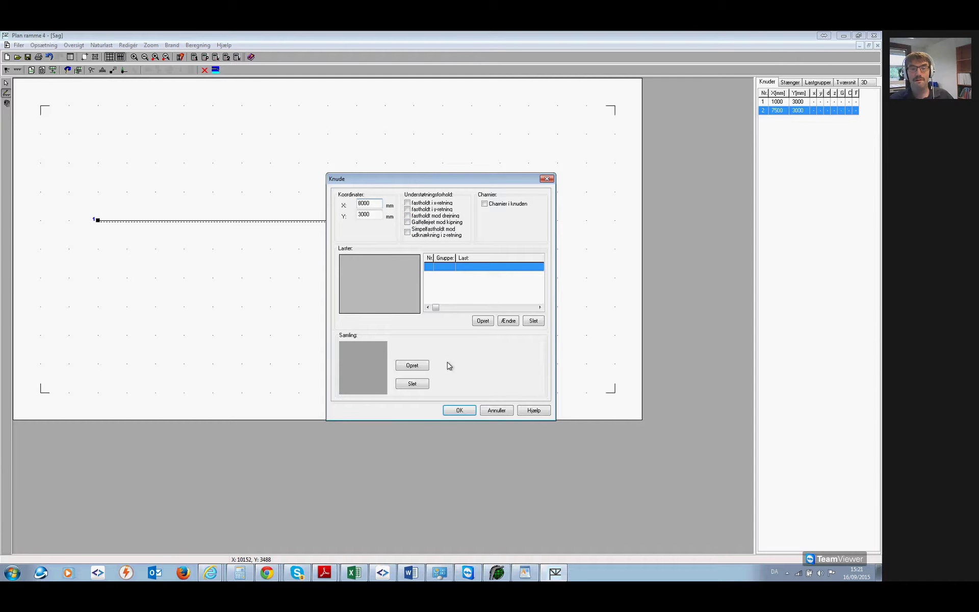
left_click(456, 409)
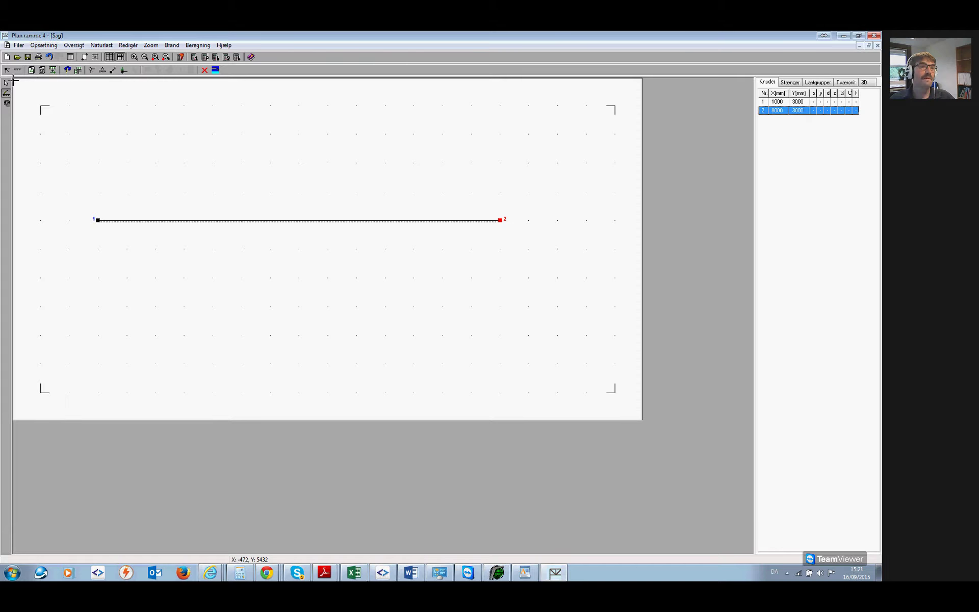
Fix node 1 at the beam's start against x and y movement and against rotation.
double_click(98, 220)
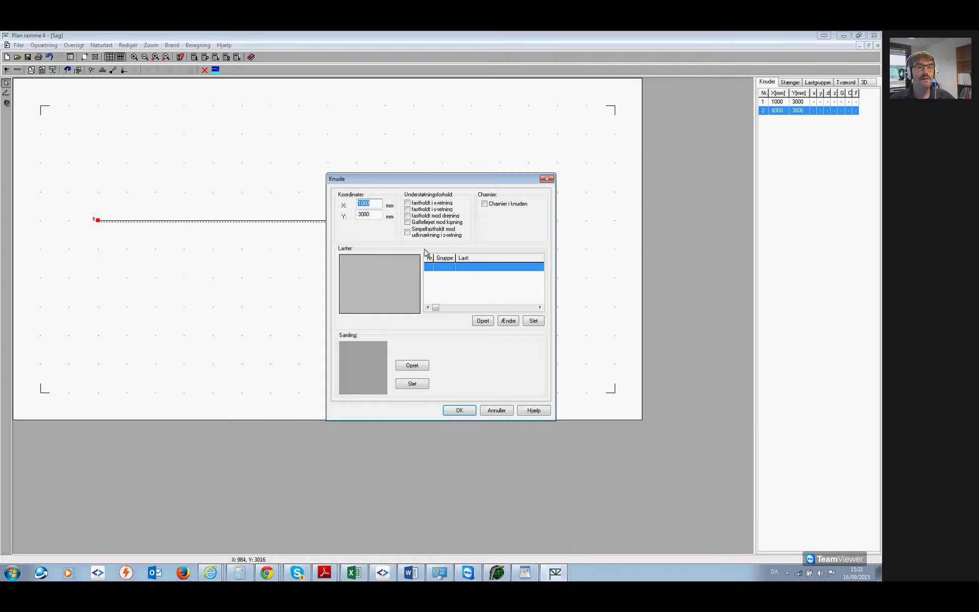
left_click(407, 202)
left_click(408, 215)
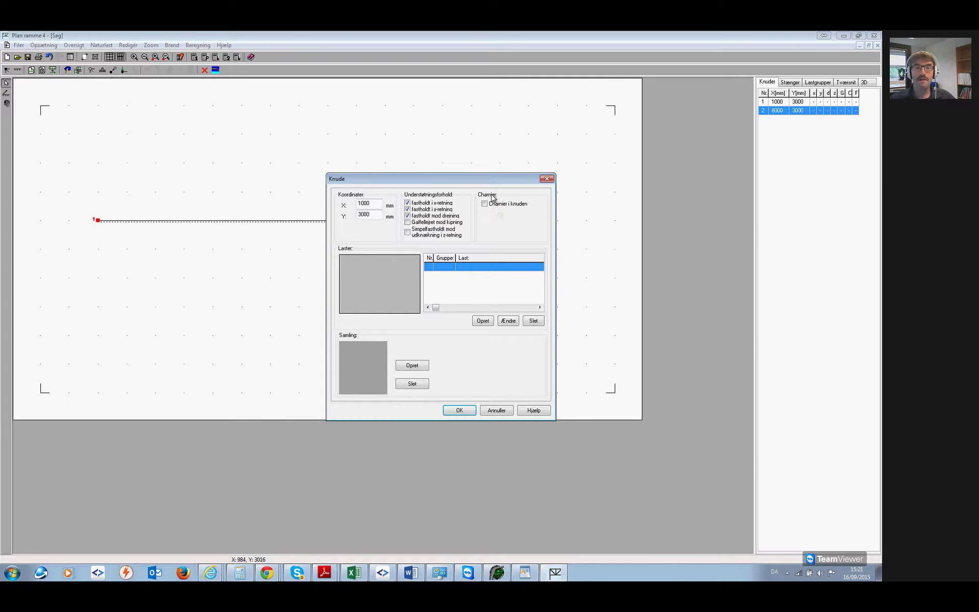
left_click(462, 410)
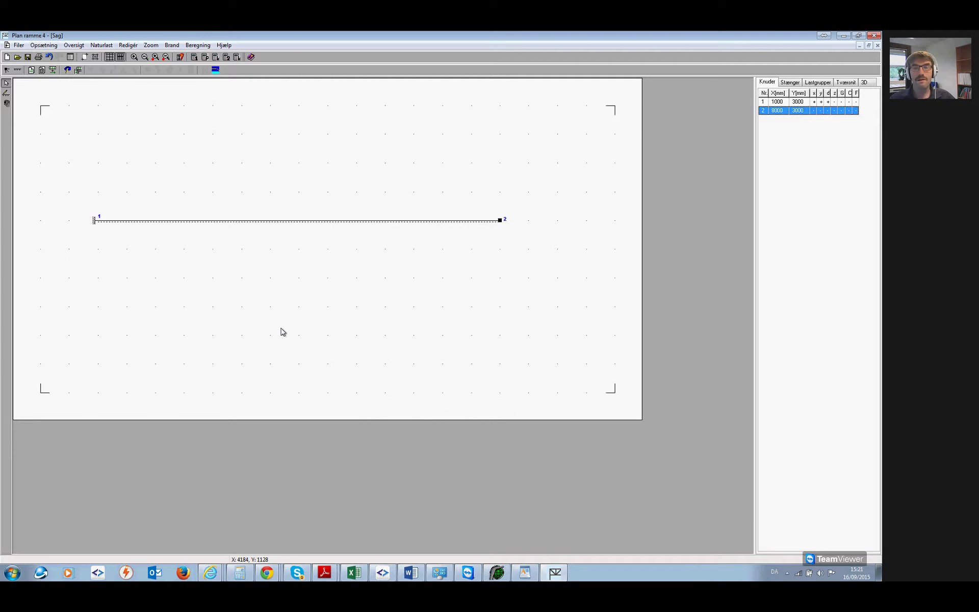
Fix node 2 at the beam's end against x and y movement and against rotation.
double_click(500, 221)
left_click(407, 202)
left_click(407, 209)
left_click(407, 215)
left_click(408, 223)
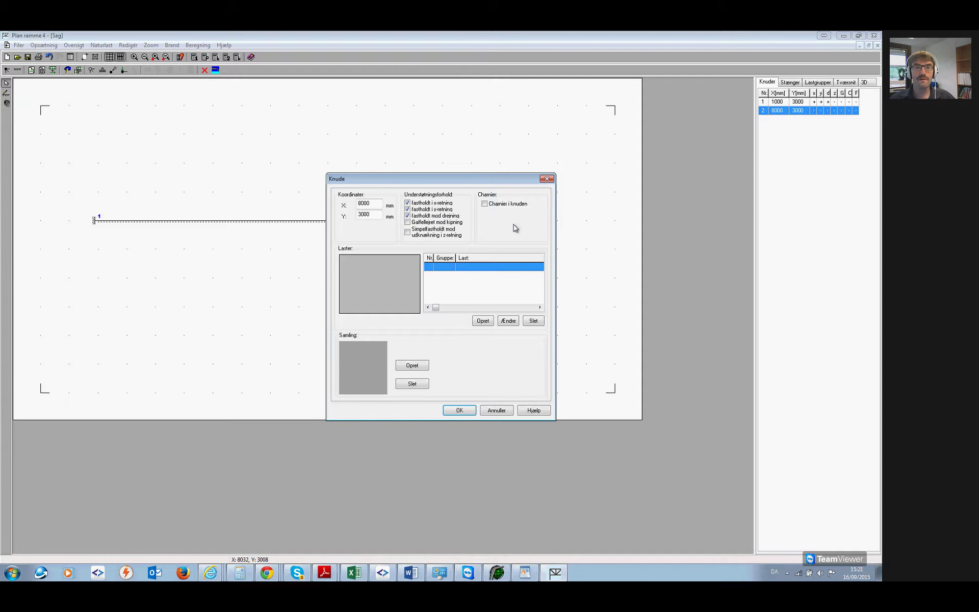
left_click(459, 410)
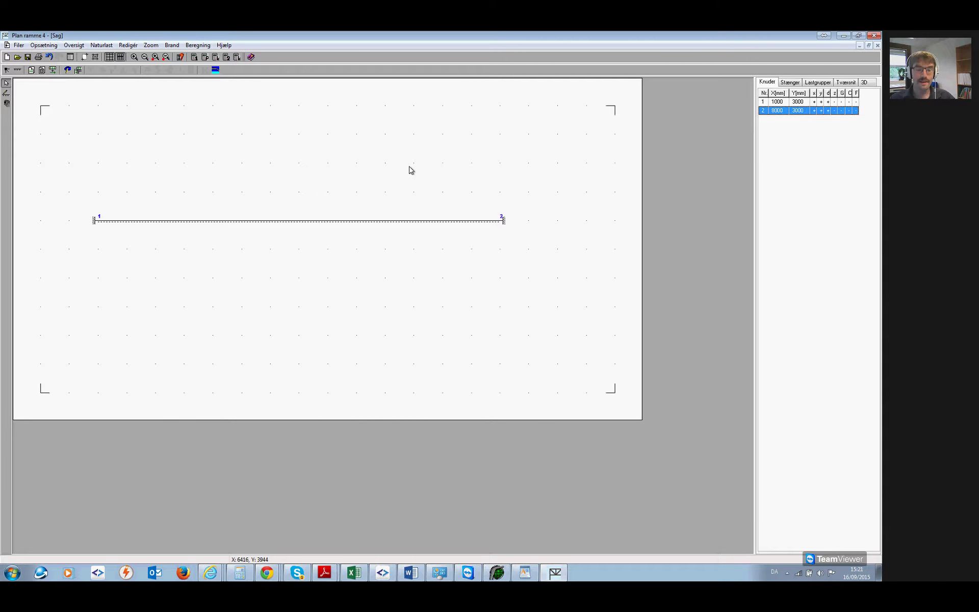
Create a new cross-section for the beam, of type Stål and taken from the section table (Fra tværsnitstabel).
double_click(388, 225)
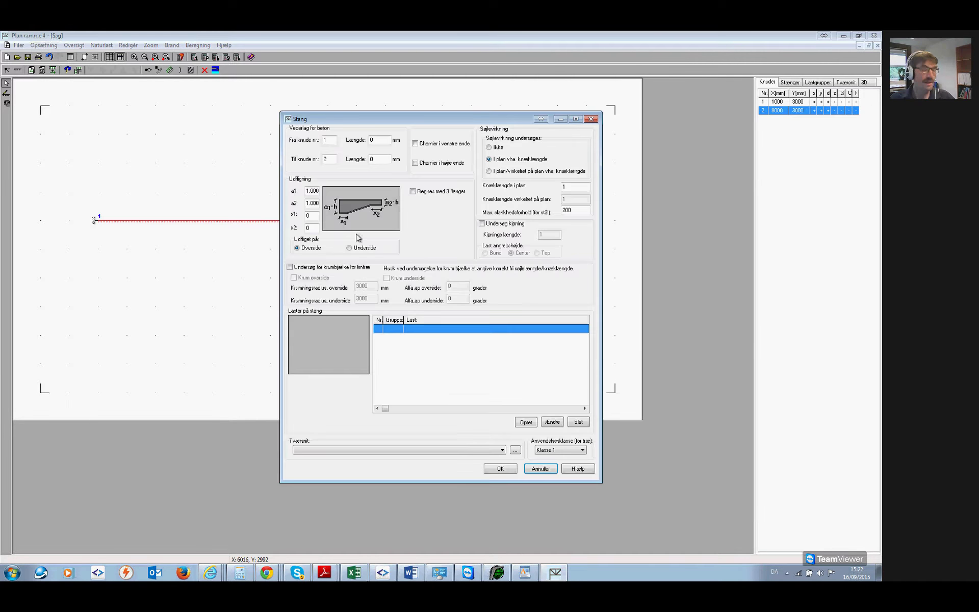
left_click(515, 450)
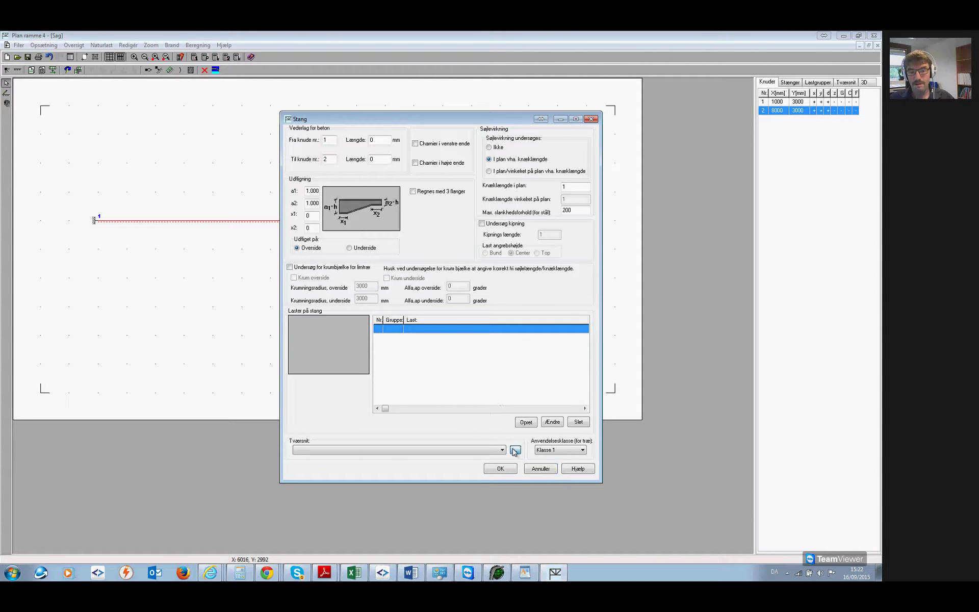
left_click(562, 259)
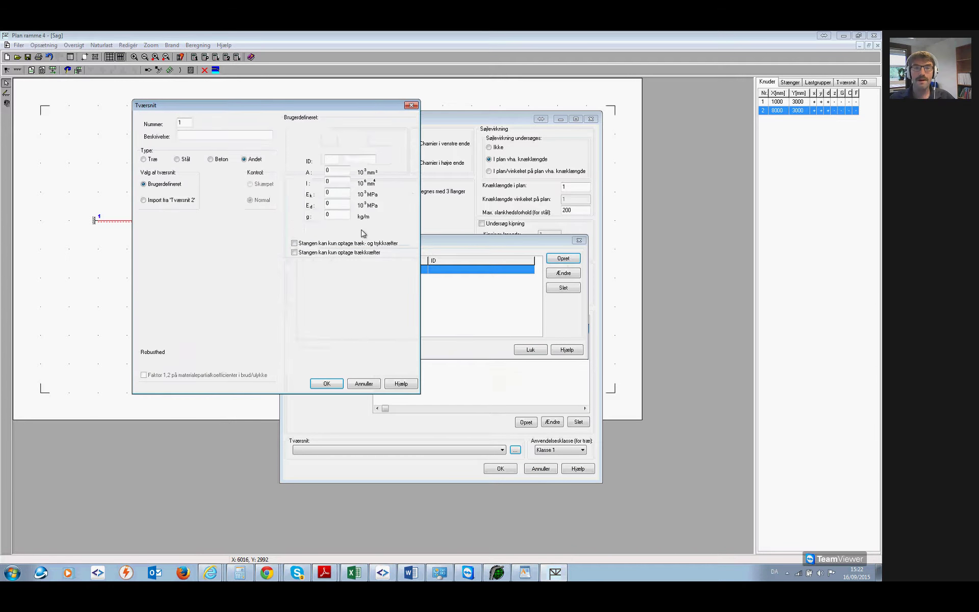
left_click(178, 160)
left_click(157, 204)
Choose the rolled I-profile HE 260 B from the HE...B series for the steel cross-section.
left_click(404, 140)
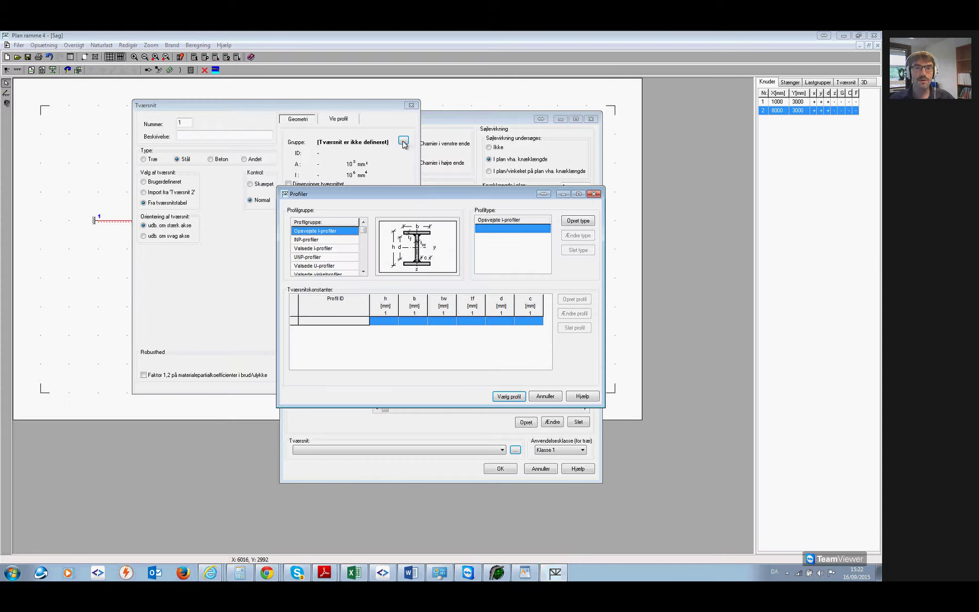
left_click(322, 249)
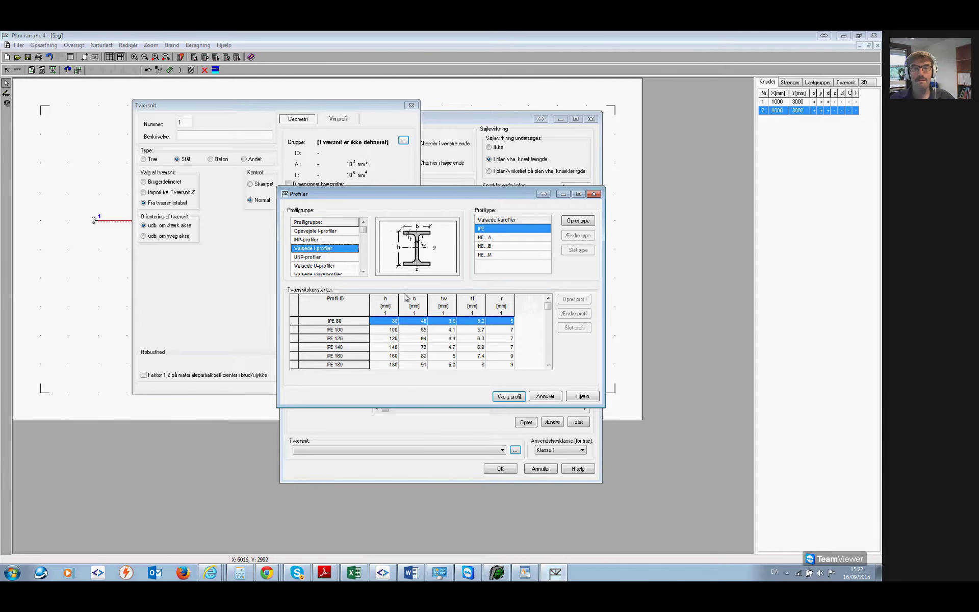
left_click(502, 247)
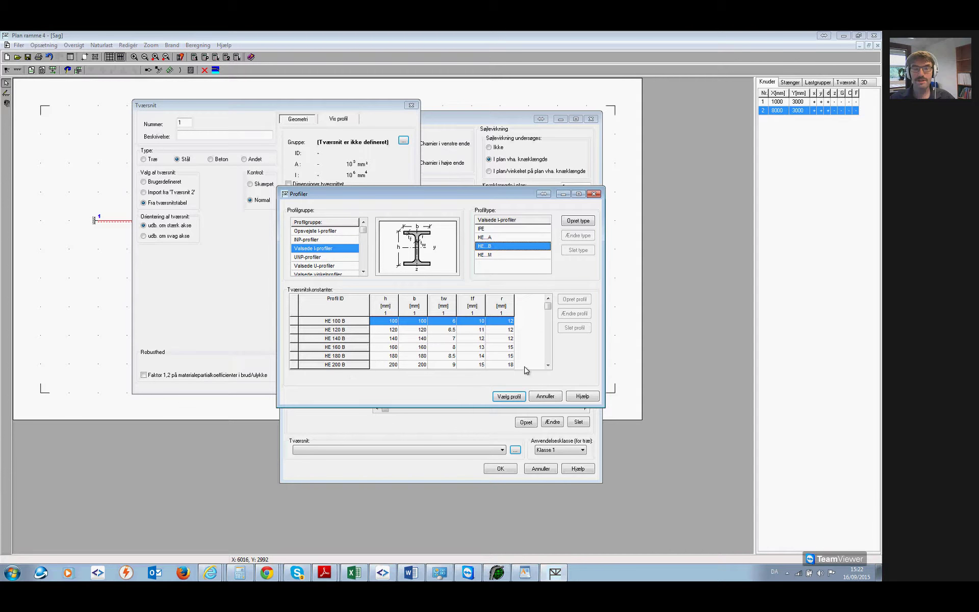
left_click(548, 365)
left_click(548, 365)
left_click(548, 365)
left_click(478, 365)
left_click(507, 396)
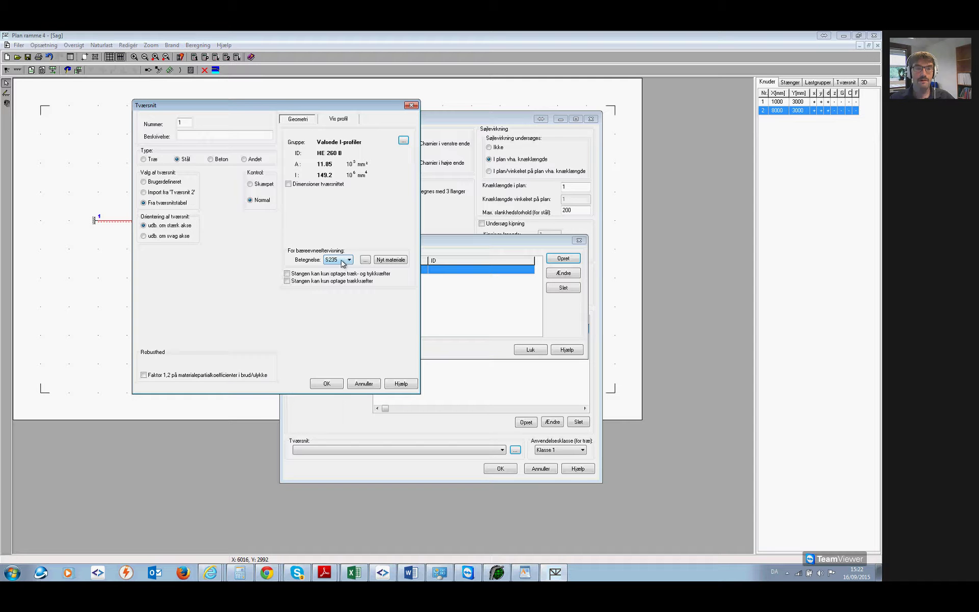
Save the new cross-section and assign Stål - HE 260 B to the beam.
left_click(327, 384)
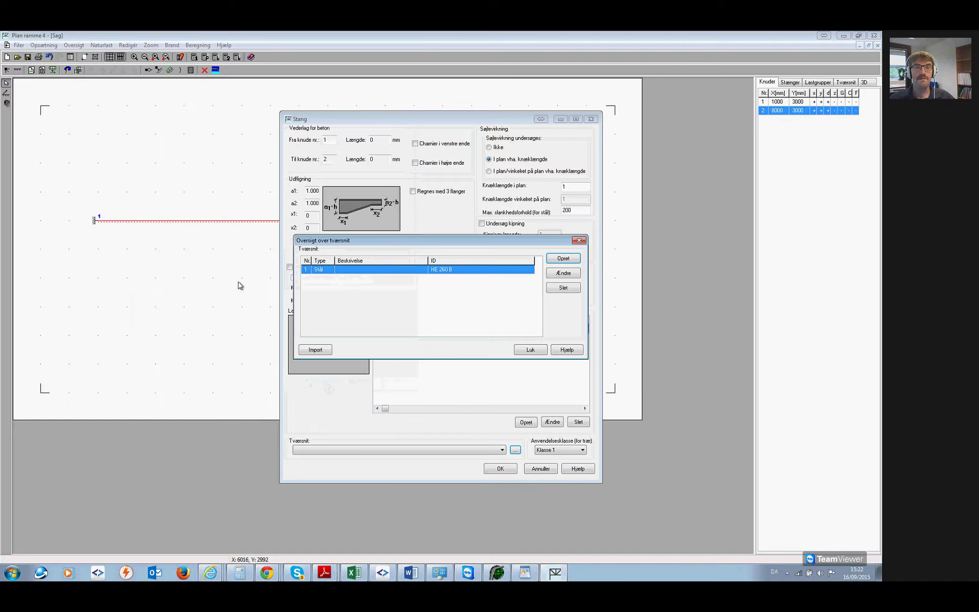
left_click(529, 350)
left_click(440, 449)
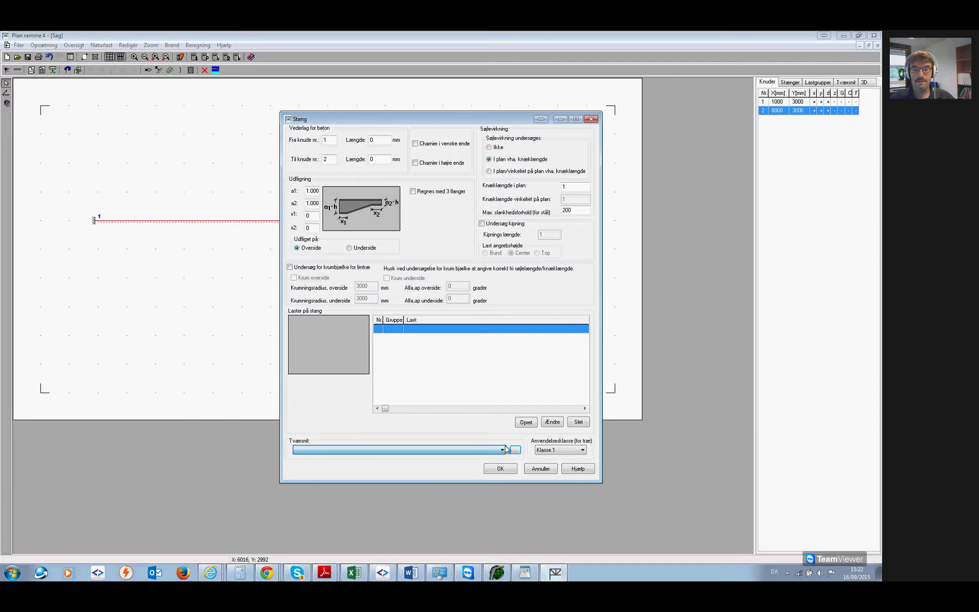
left_click(422, 458)
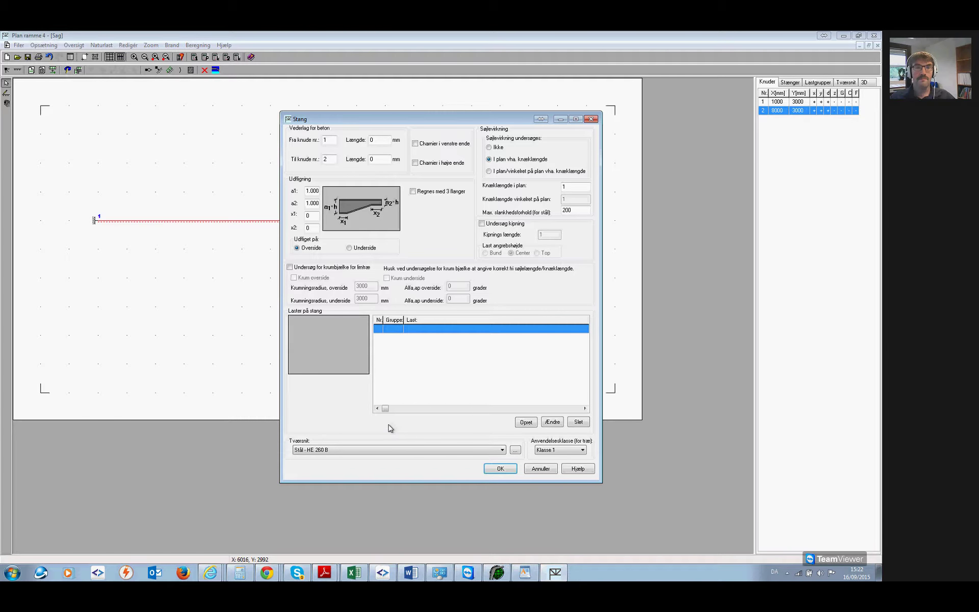
left_click(526, 422)
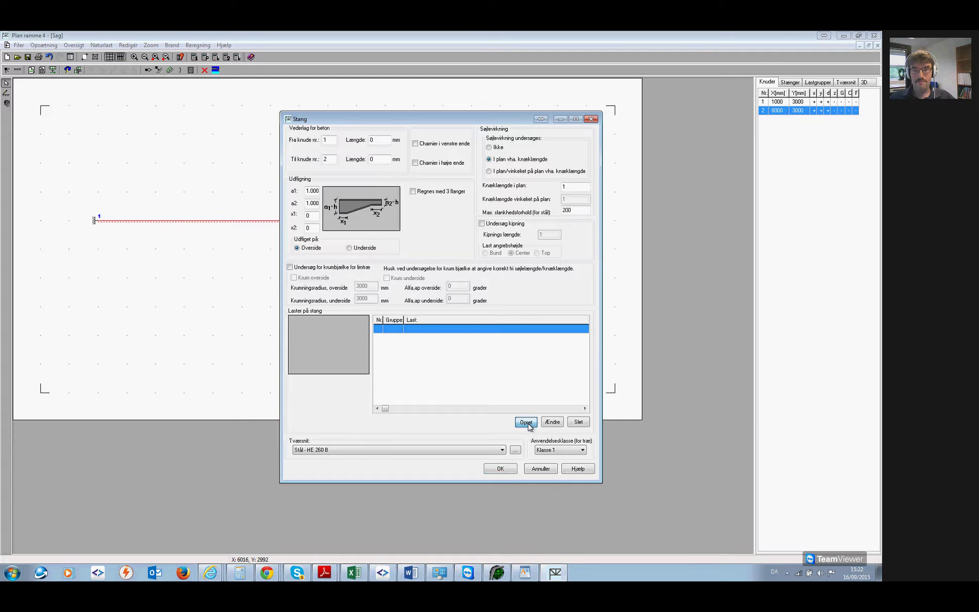
double_click(407, 323)
left_click(480, 382)
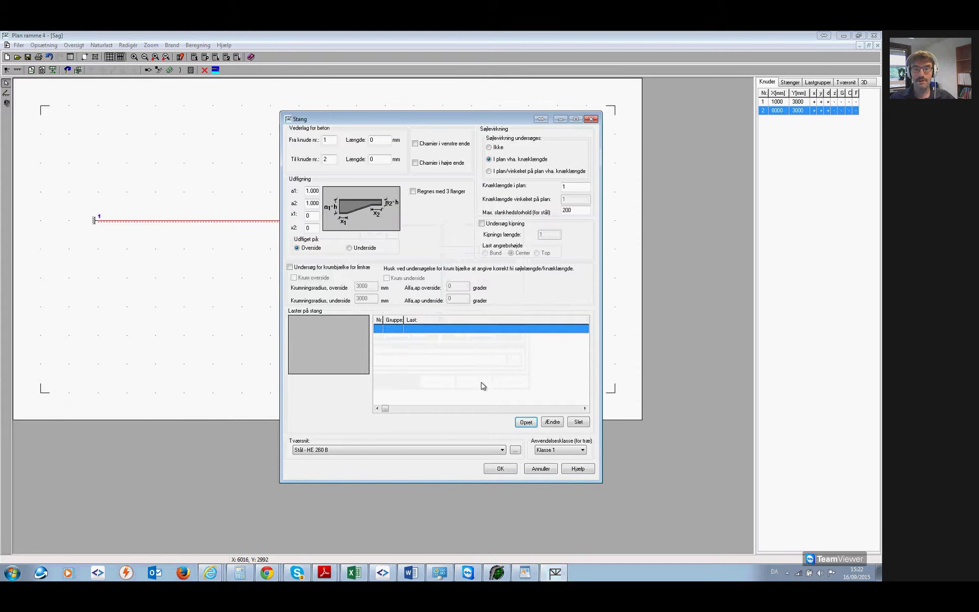
Confirm the beam's properties and import the load groups from eksempeltilwebinar.rm4 into the case.
left_click(502, 469)
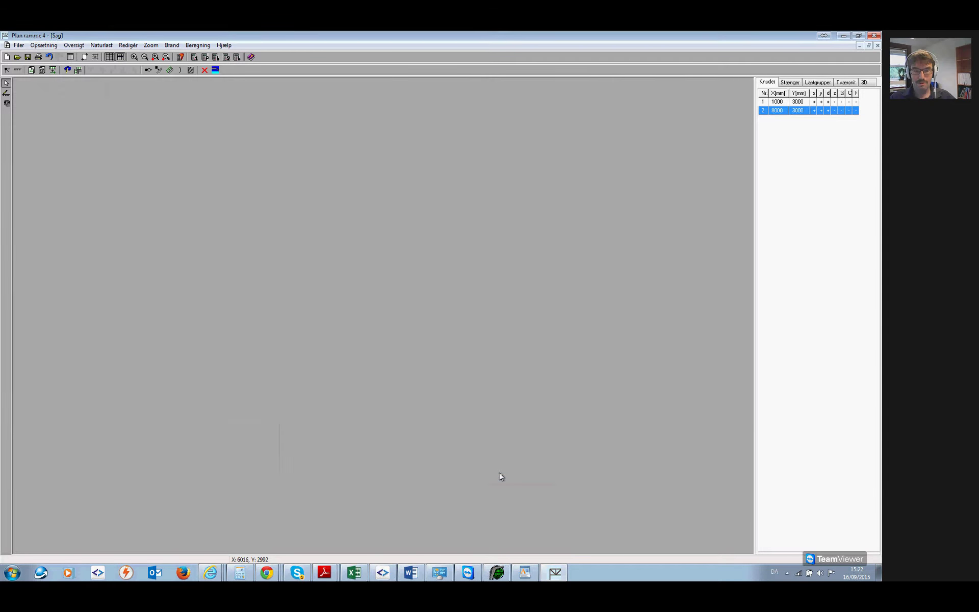
left_click(75, 45)
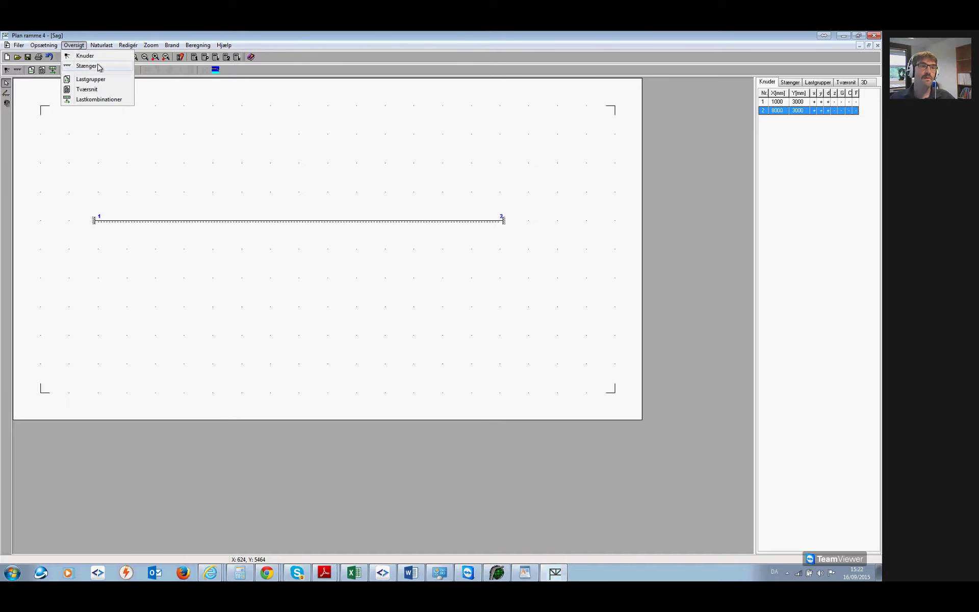
left_click(105, 80)
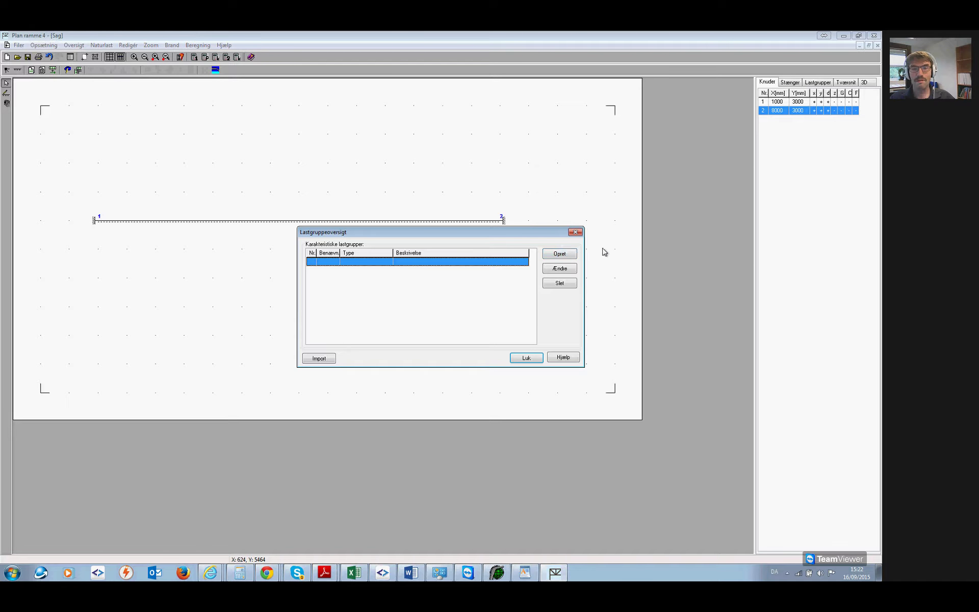
left_click(320, 359)
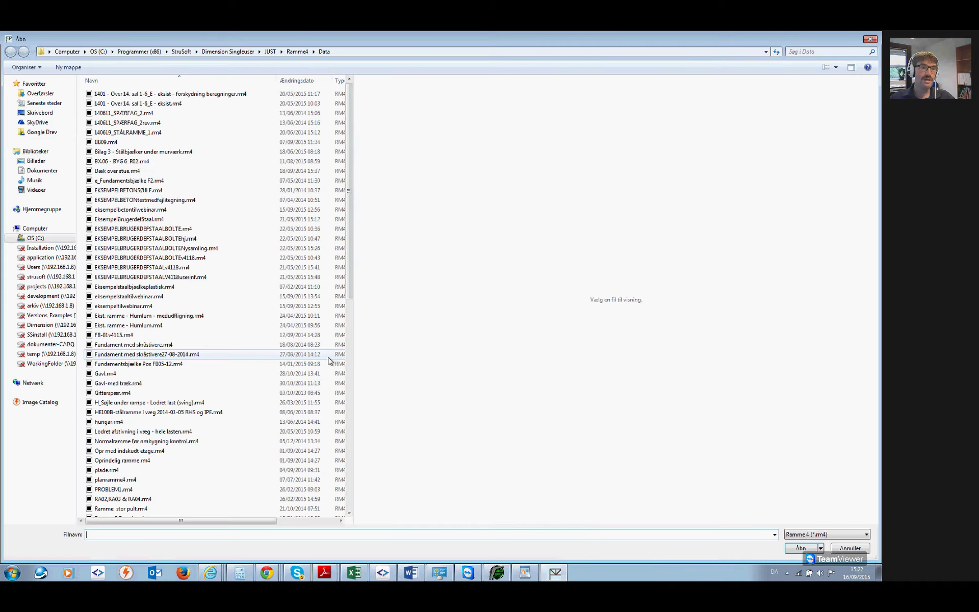
left_click_drag(356, 187, 356, 197)
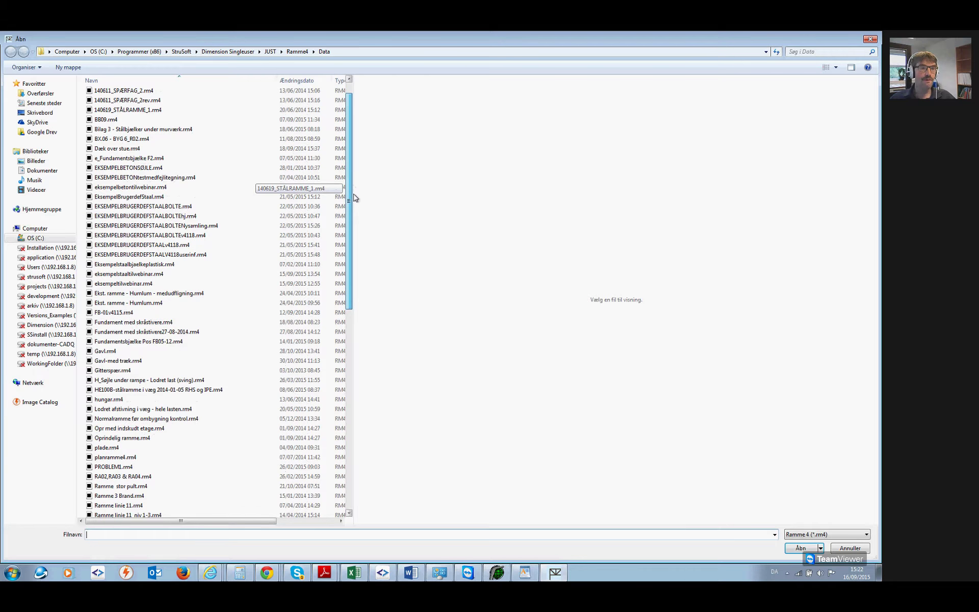
left_click(183, 265)
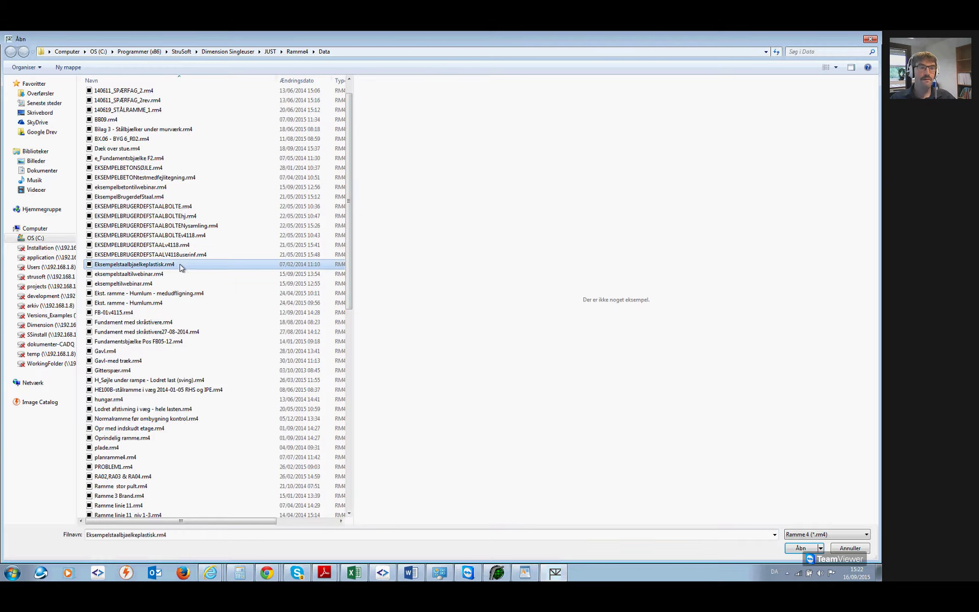
left_click(290, 283)
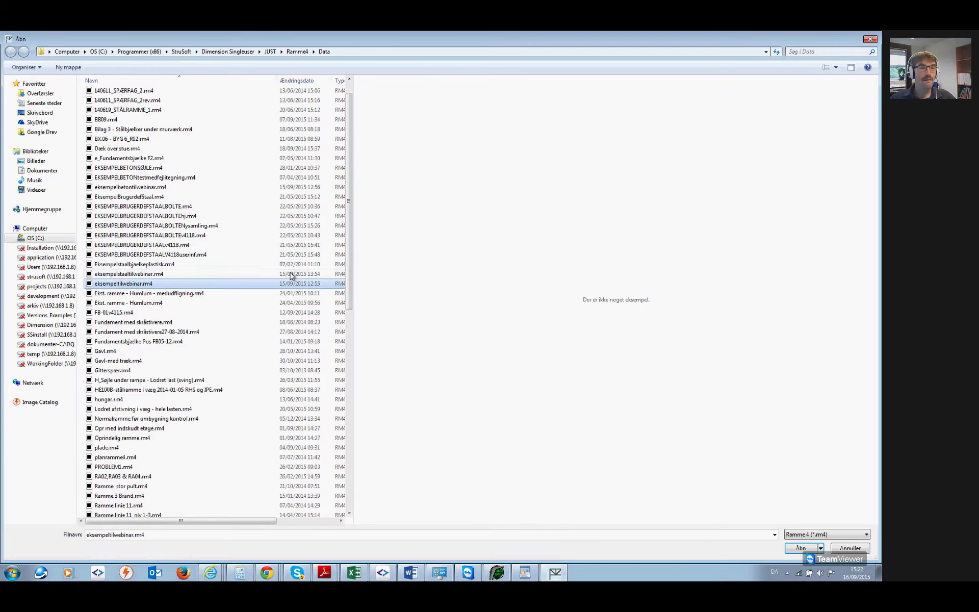
left_click(800, 549)
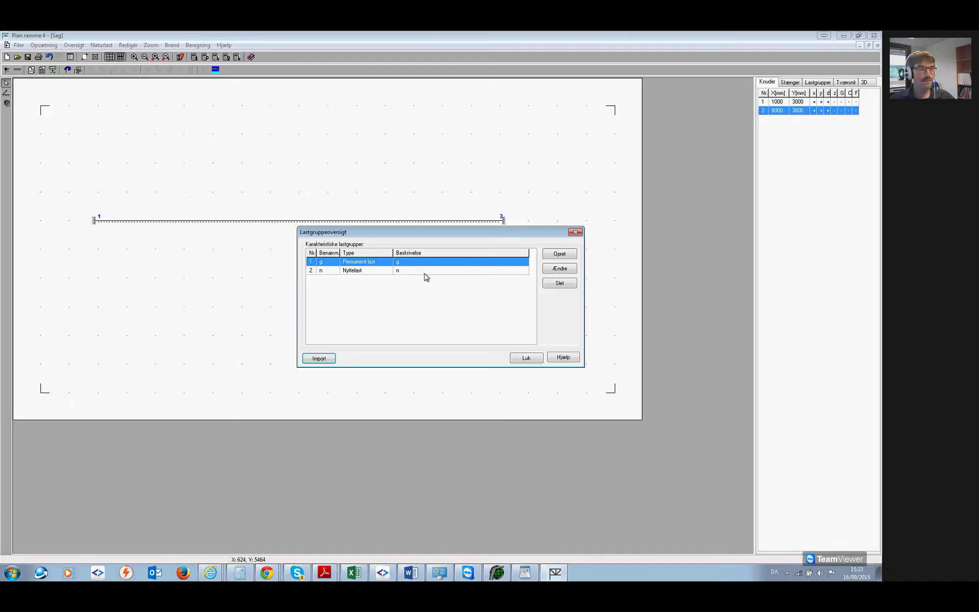
left_click(318, 359)
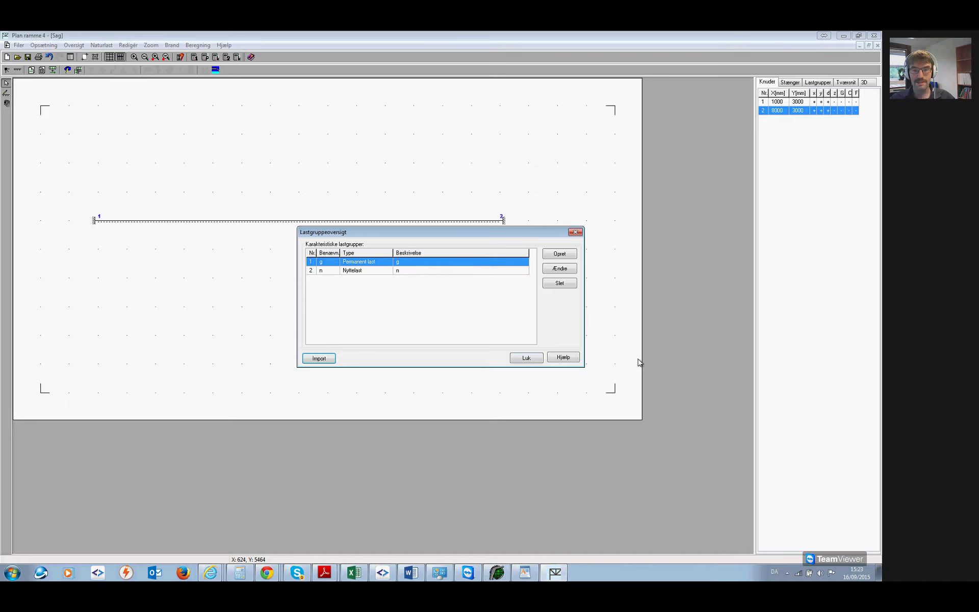
left_click(525, 358)
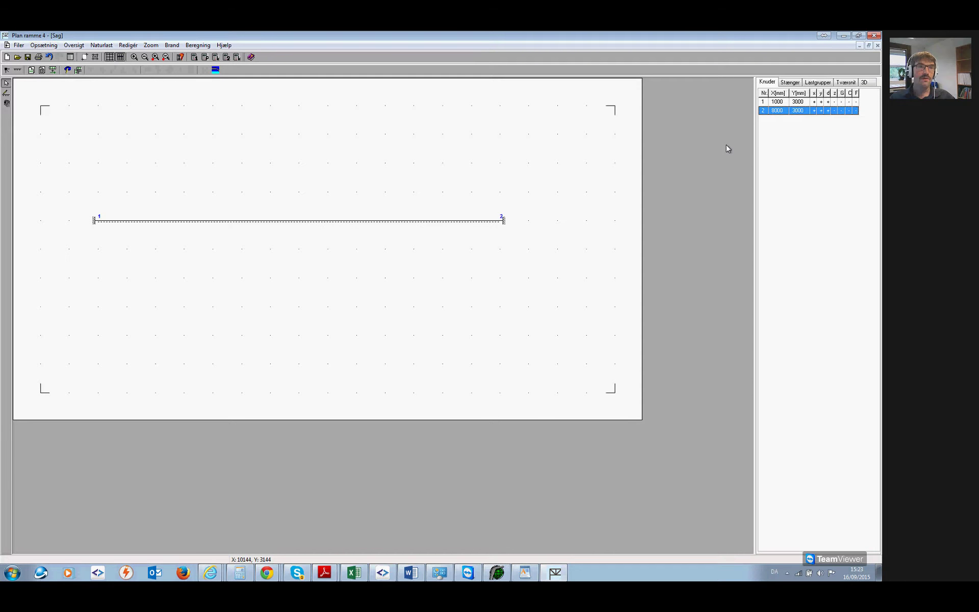
Create a serviceability (Anvendelse) load combination that includes both load groups, g and n.
left_click(74, 44)
left_click(94, 103)
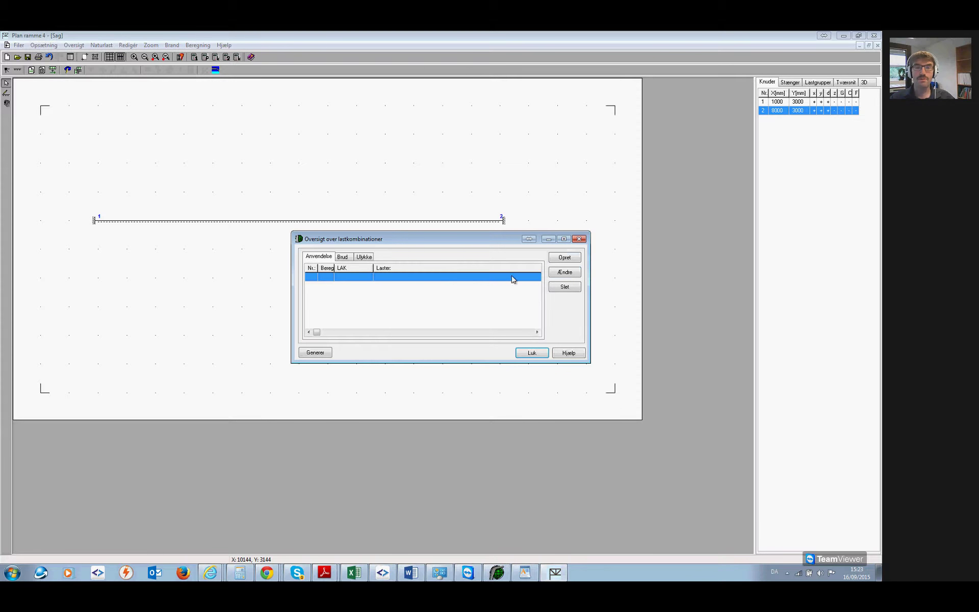
left_click(564, 257)
left_click(461, 302)
left_click(442, 323)
left_click(459, 304)
left_click(441, 323)
left_click(422, 404)
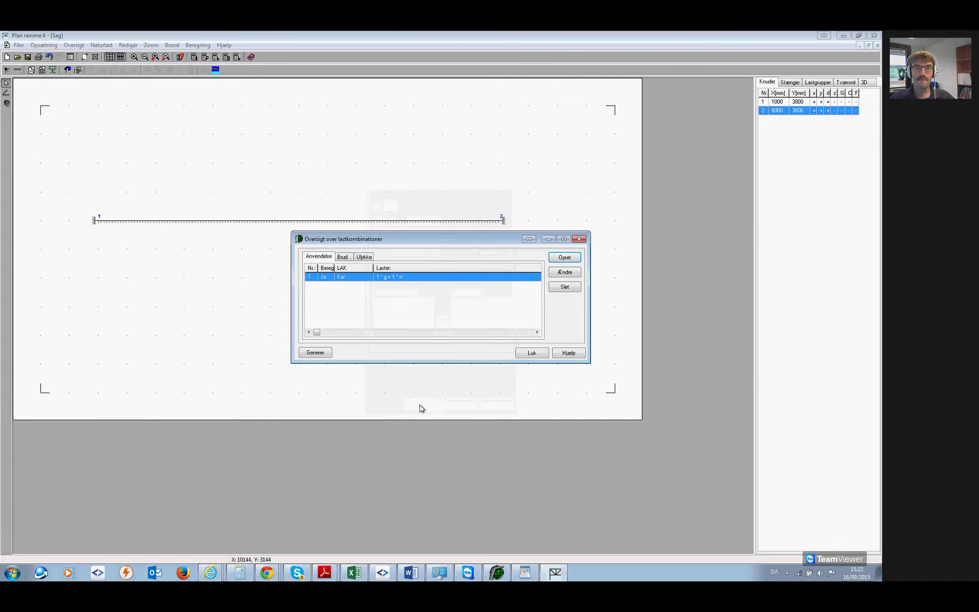
Create an ultimate (Brud) load combination that includes both load groups, g and n.
left_click(342, 257)
left_click(564, 258)
left_click(468, 304)
left_click(442, 323)
left_click(460, 303)
left_click(442, 323)
left_click(422, 404)
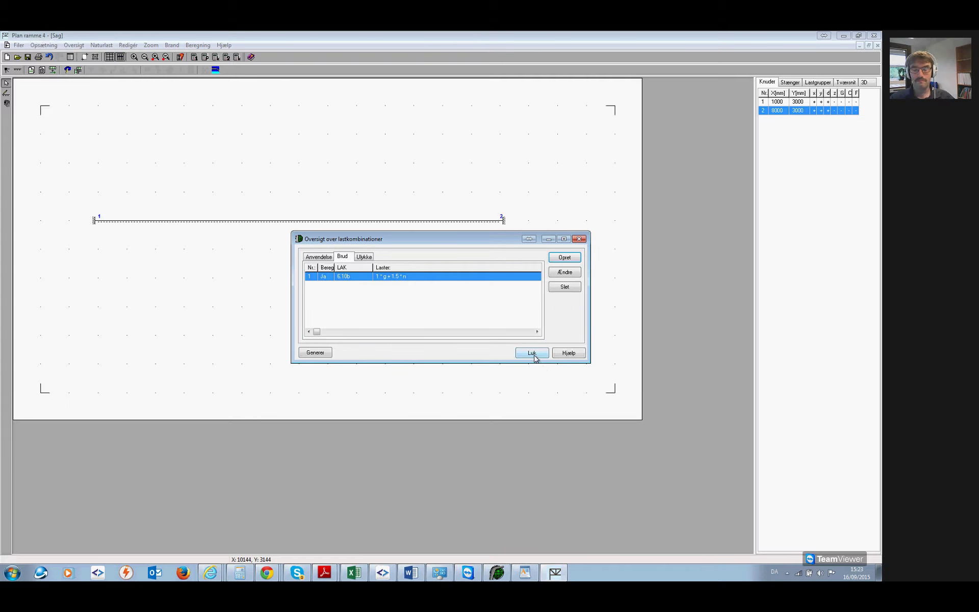
Close the load combination overview and add a 30 kN/m Y-projection line load in group g, Permanent last, to the beam.
left_click(532, 353)
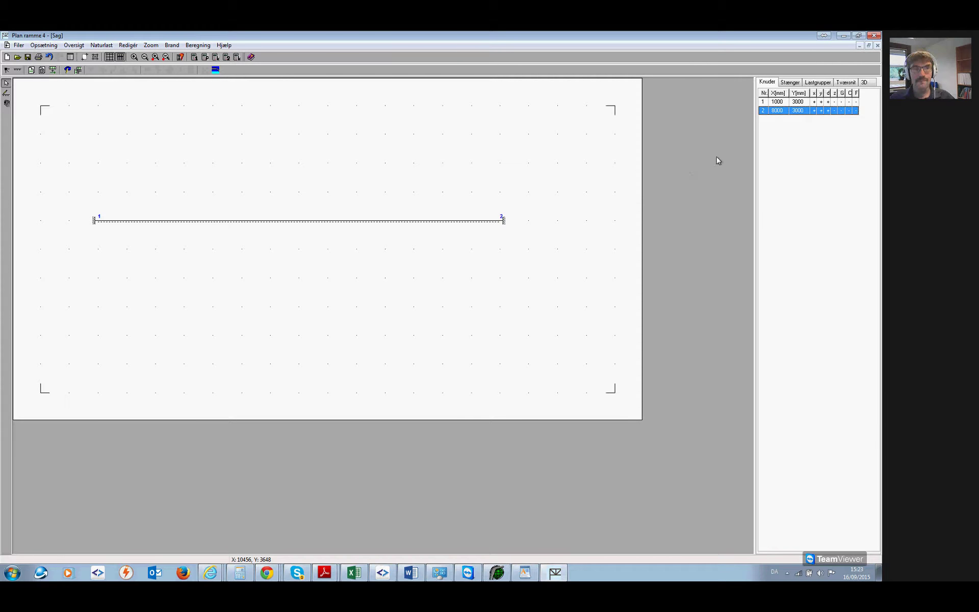
double_click(280, 221)
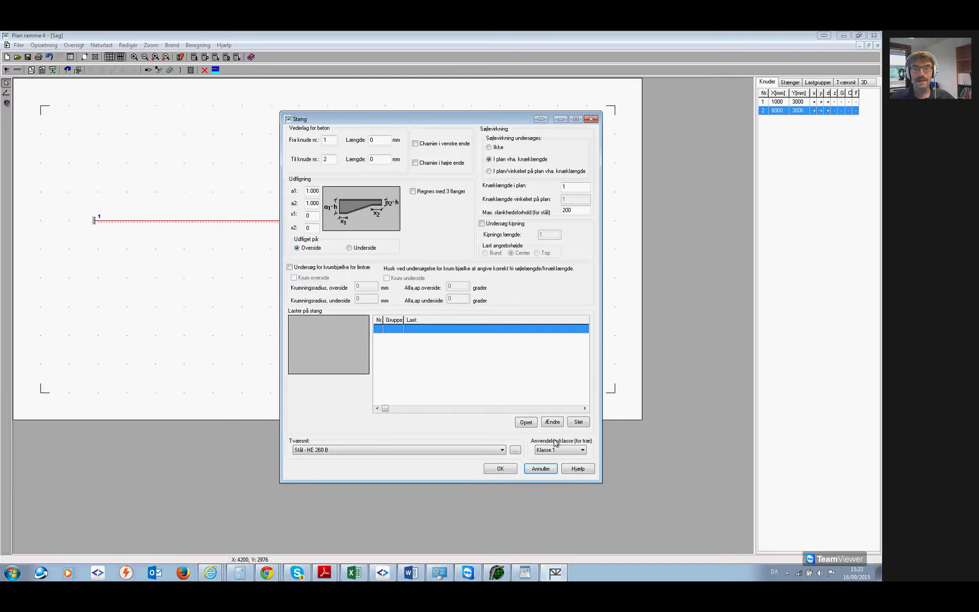
left_click(526, 422)
key("Tab")
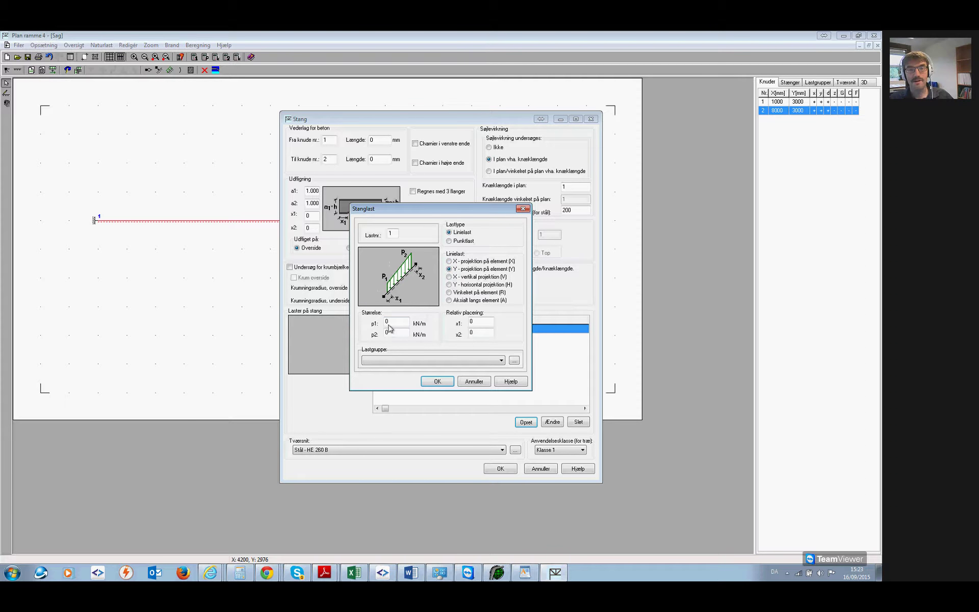
key("Tab")
type("30")
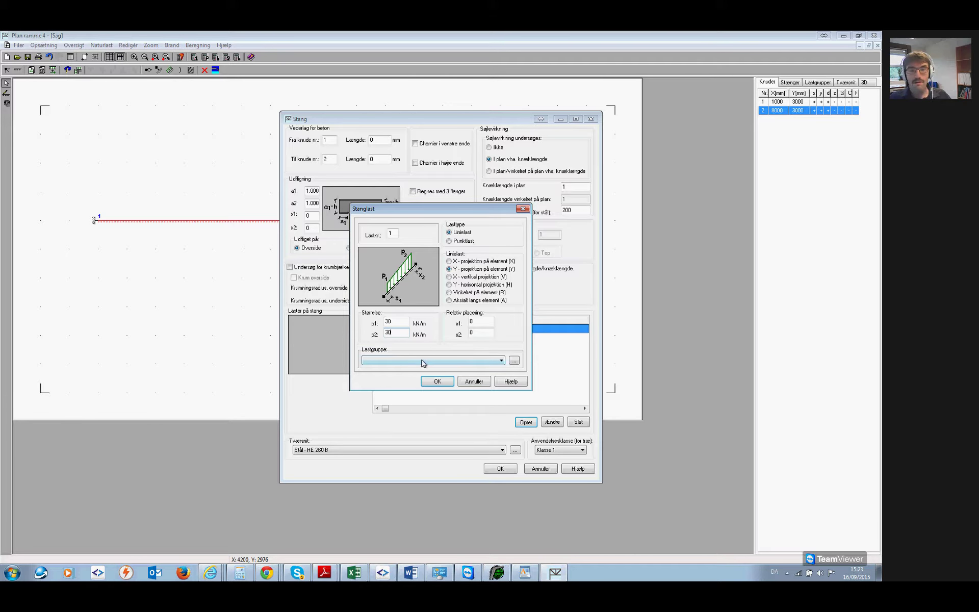
left_click(498, 361)
left_click(467, 369)
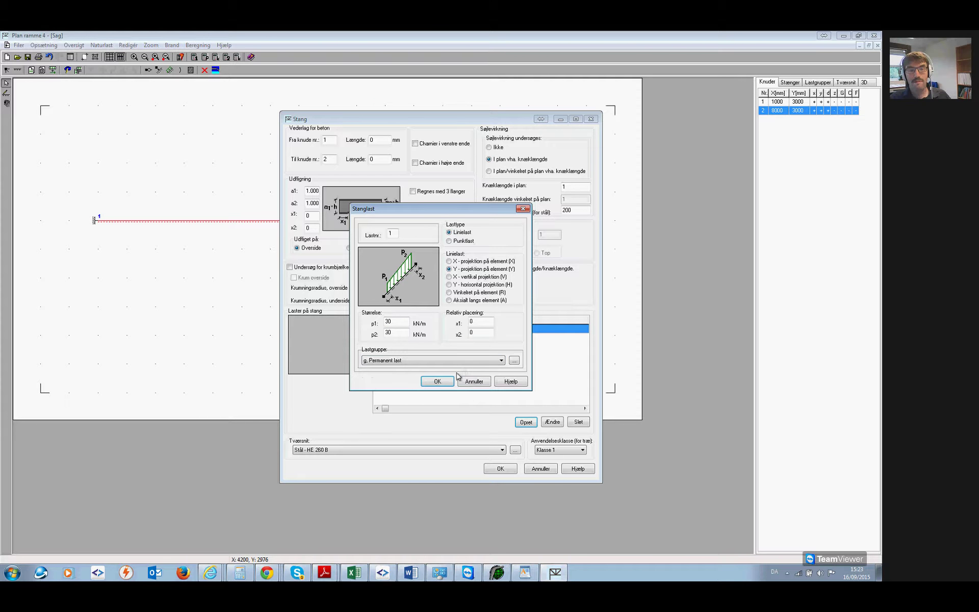
left_click(437, 382)
Add a second 30 kN/m Y-projection line load in group n, Nyttelast, and confirm the beam's properties.
left_click(522, 421)
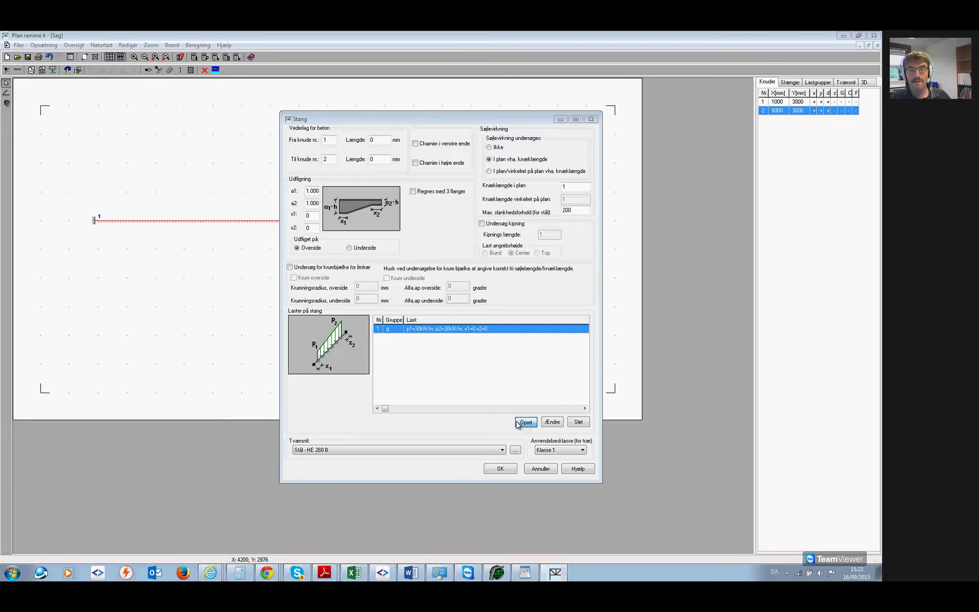
left_click(449, 269)
left_click(396, 322)
type("30")
key("Tab")
type("30")
left_click(500, 360)
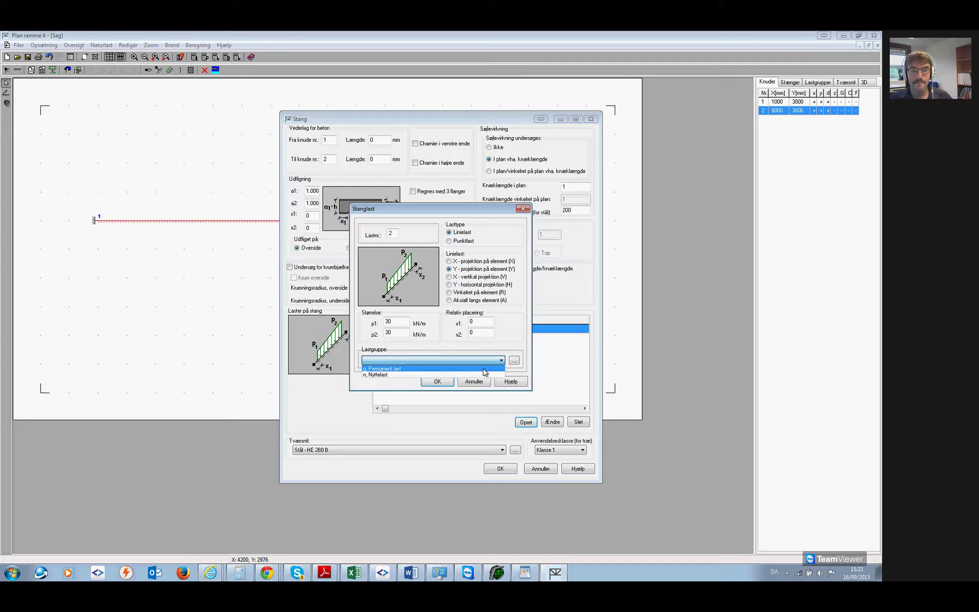
left_click(387, 374)
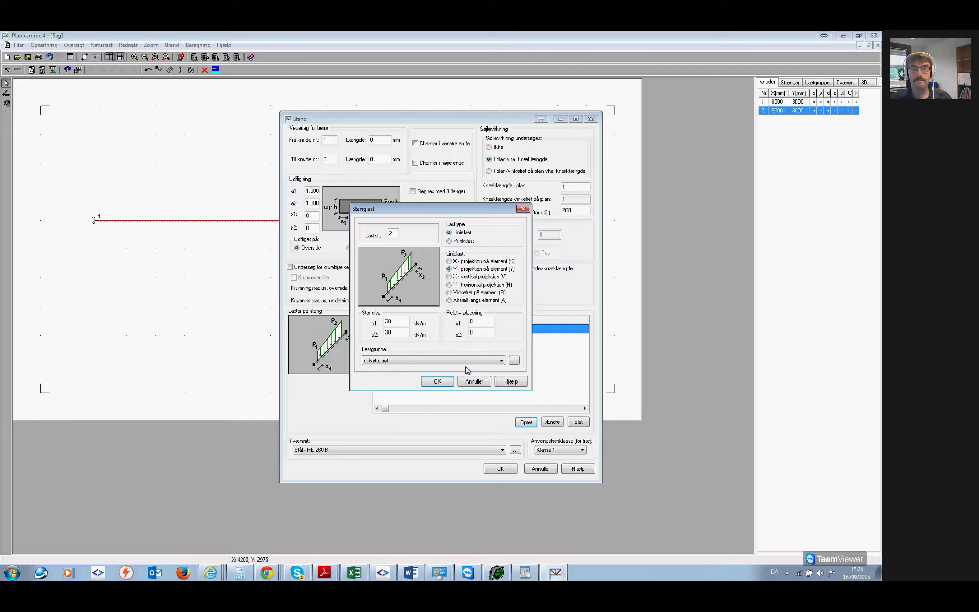
left_click(436, 382)
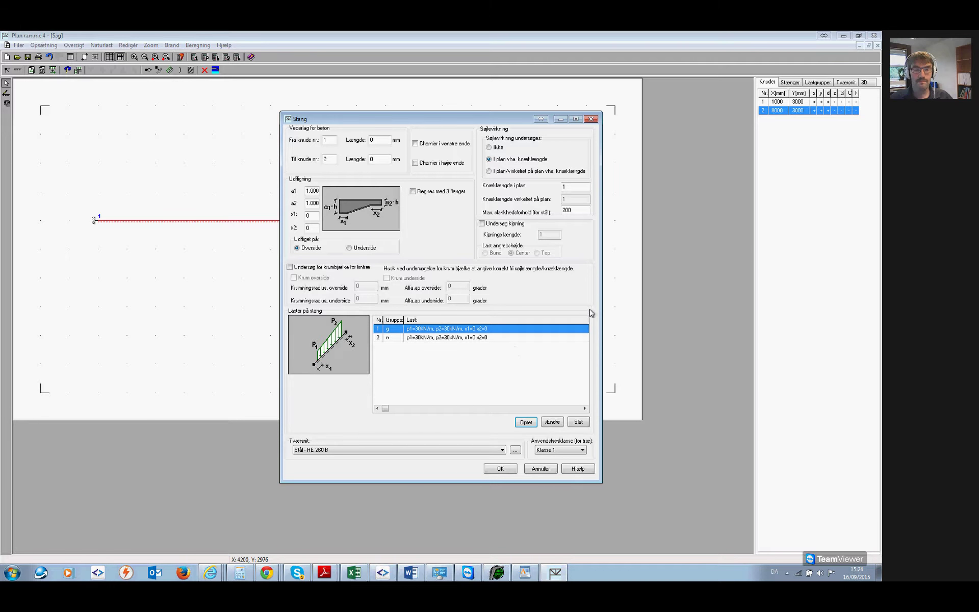
left_click(500, 470)
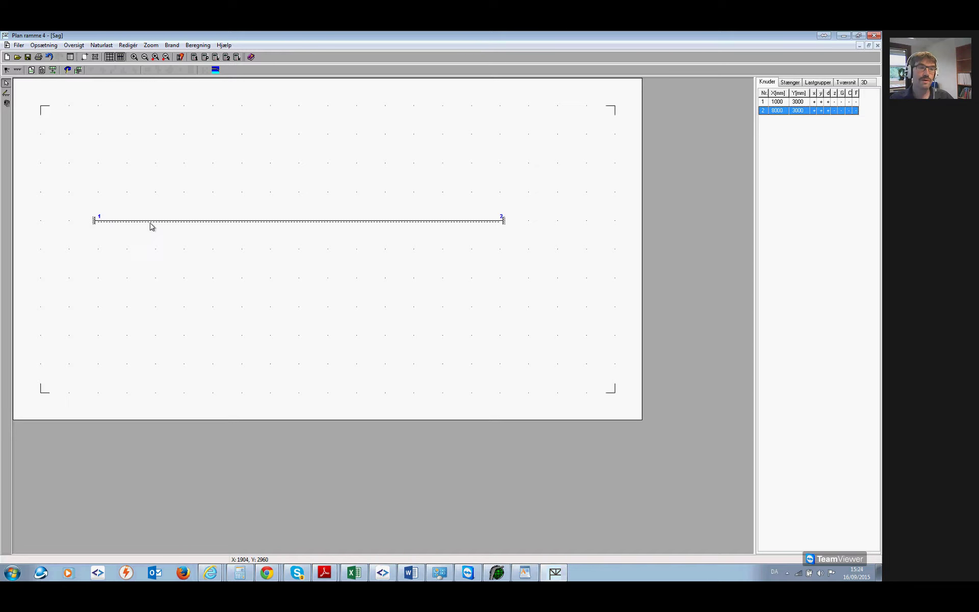
Run the first-order calculation and display the beam's deformations for the Anv. Kar. and Brud 6.10b combinations.
left_click(209, 47)
left_click(194, 57)
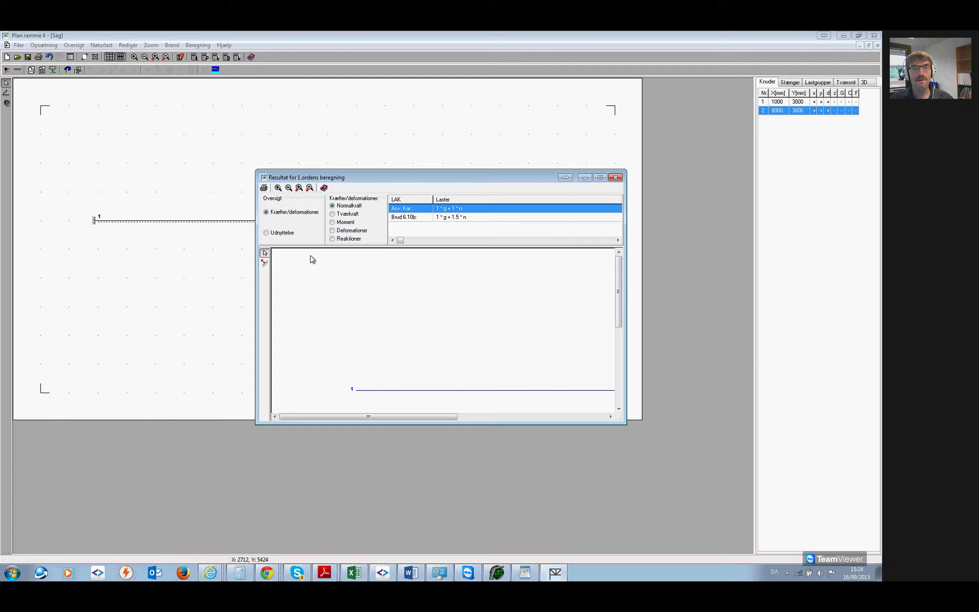
left_click(352, 231)
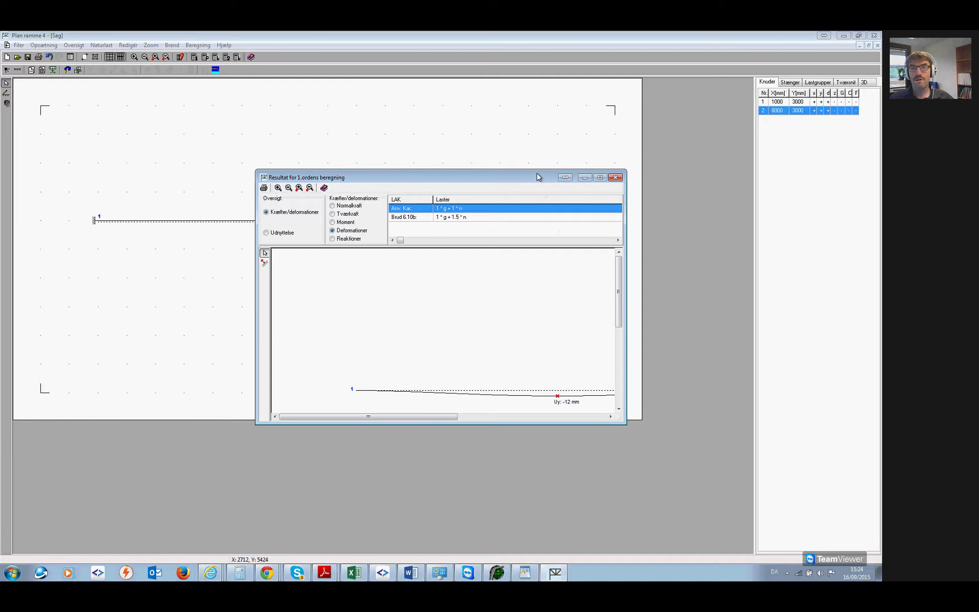
left_click_drag(626, 241, 779, 241)
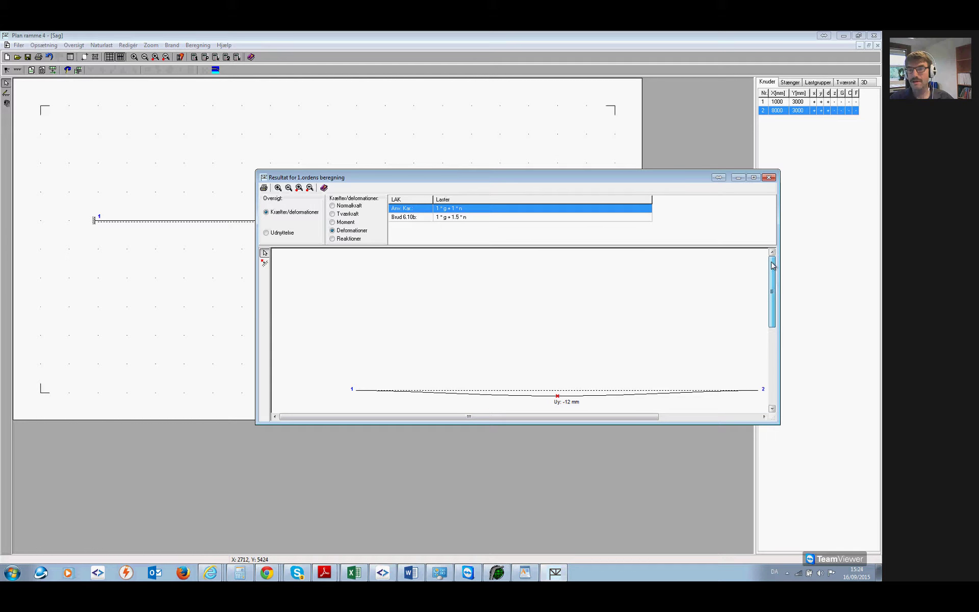
left_click(423, 218)
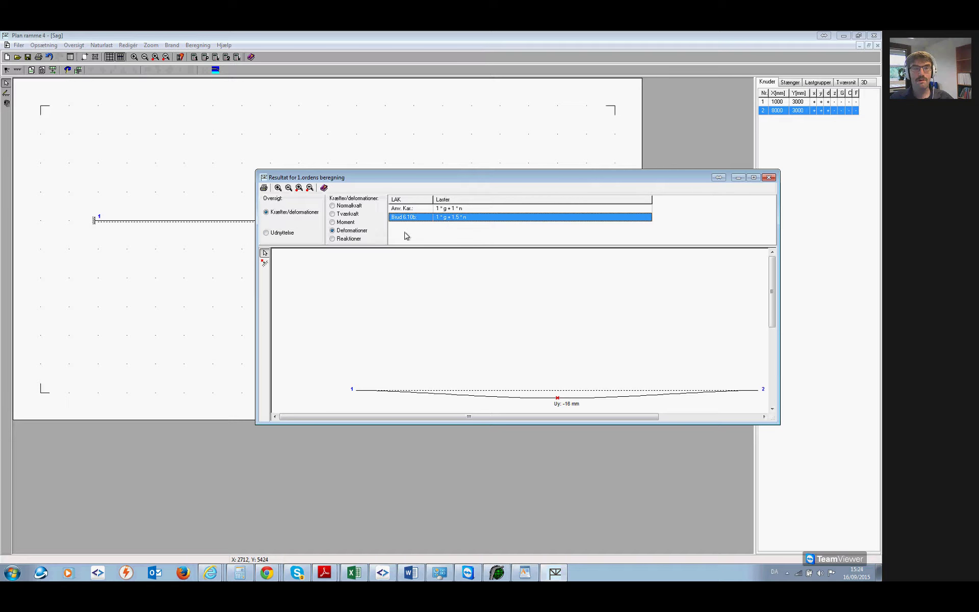
Examine the steel cross-section class and utilisation along the beam for Brud 6.10b and close the results.
left_click(266, 232)
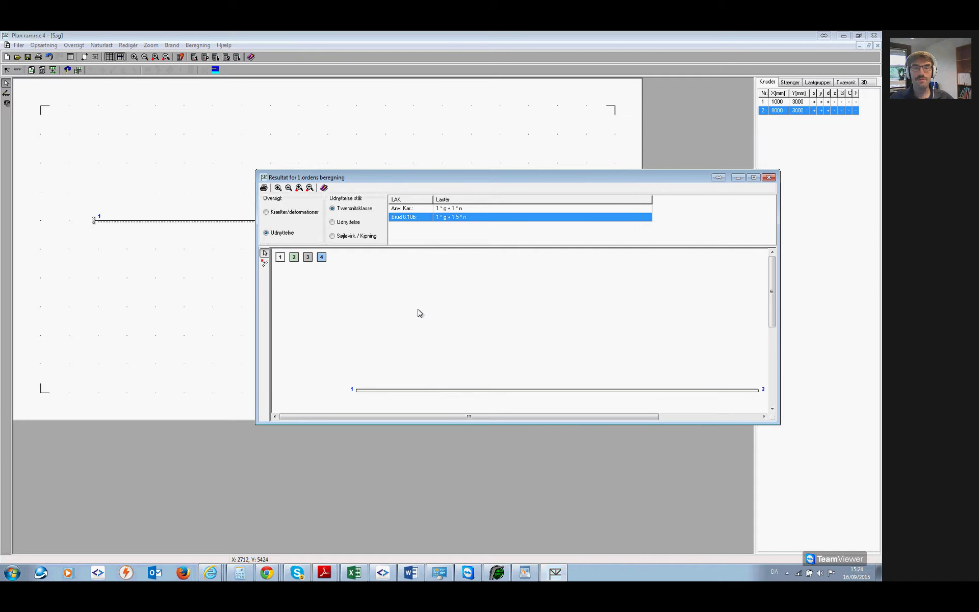
left_click(353, 223)
left_click_drag(459, 424, 459, 484)
left_click_drag(779, 378, 857, 376)
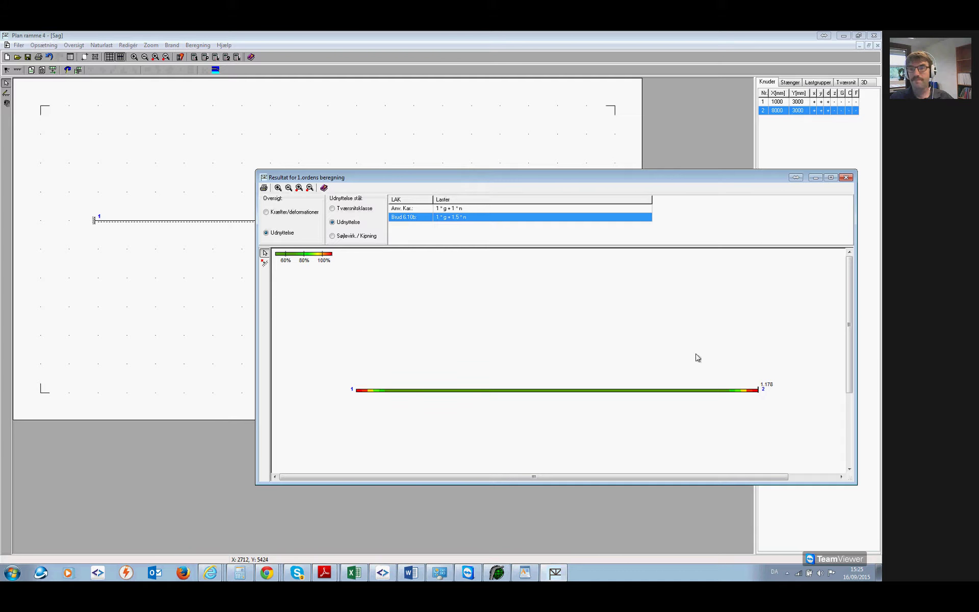
left_click(848, 177)
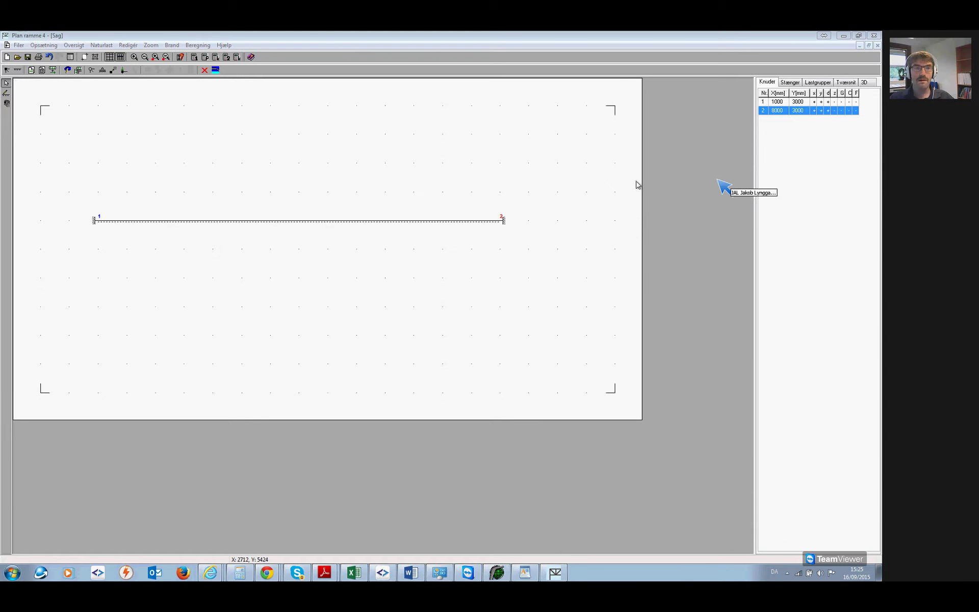
Insert two nodes with plastic hinges (flydeled) in the beam, at relative start distance 0 and relative spacing 1.
left_click(314, 222)
right_click(311, 222)
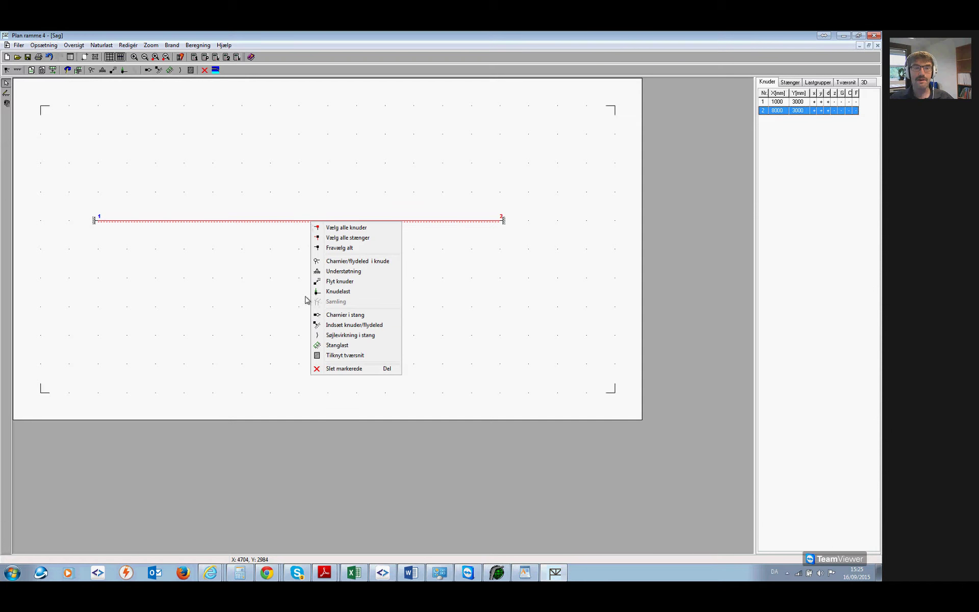
left_click(350, 326)
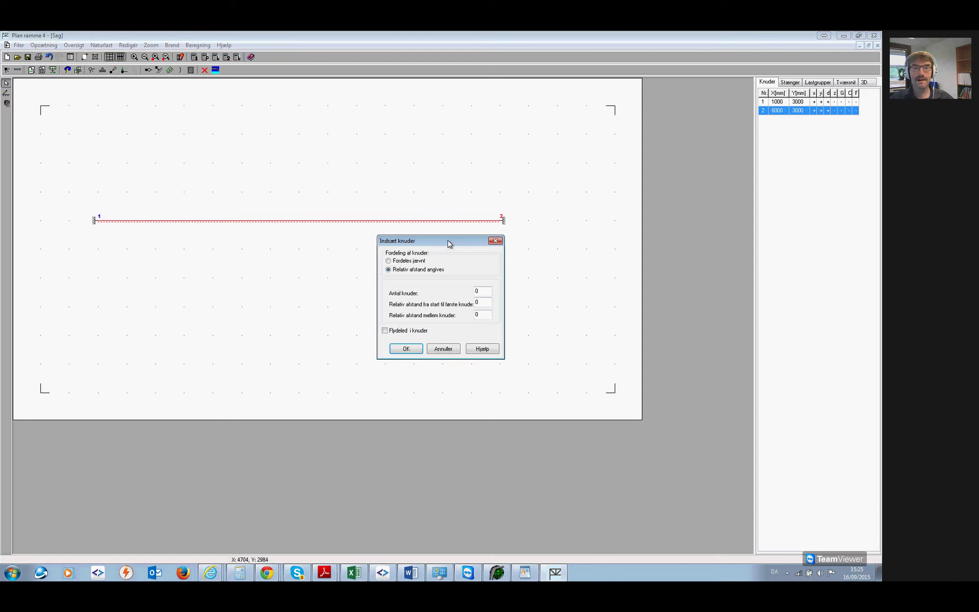
left_click(484, 294)
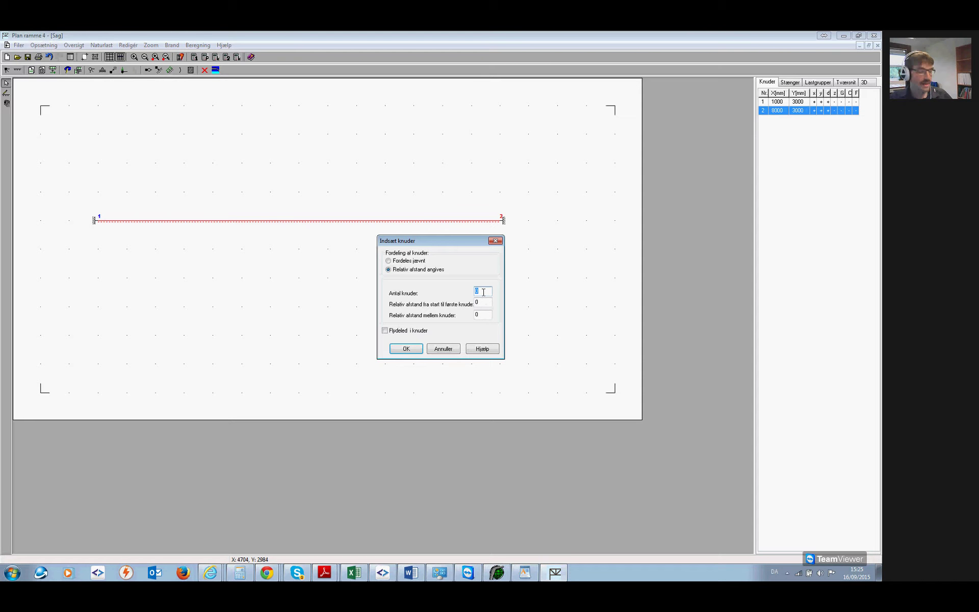
type("2")
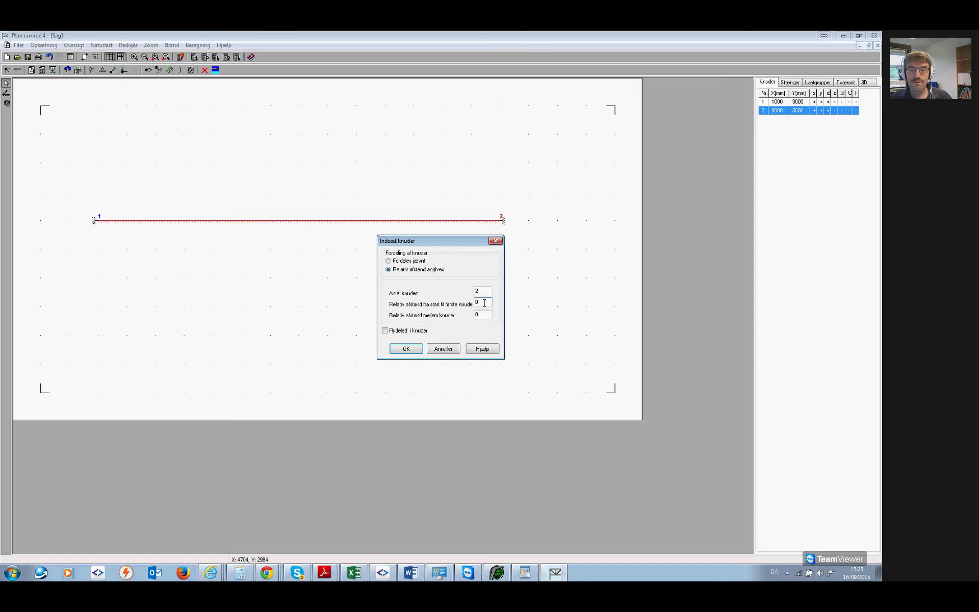
left_click(482, 316)
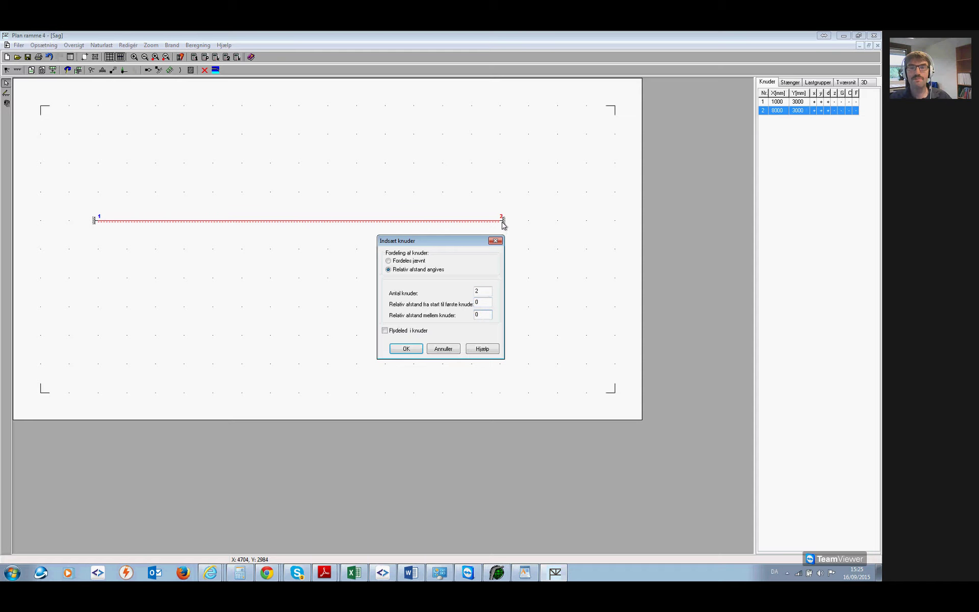
double_click(477, 315)
type("1")
left_click(385, 330)
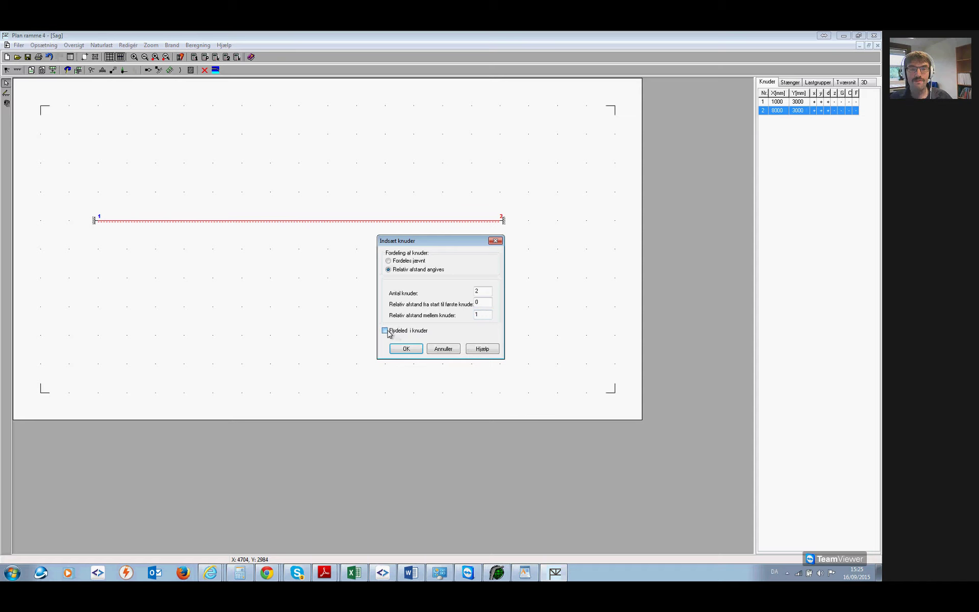
left_click(410, 349)
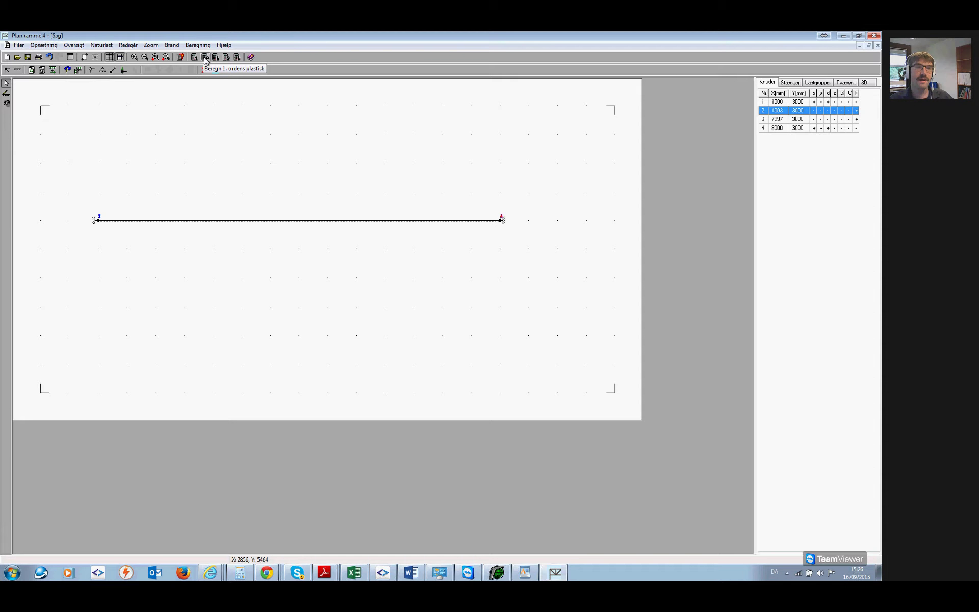
Run the first-order plastic calculation, accept the rotation capacity notice and display the beam's deformations in an enlarged results window.
left_click(205, 57)
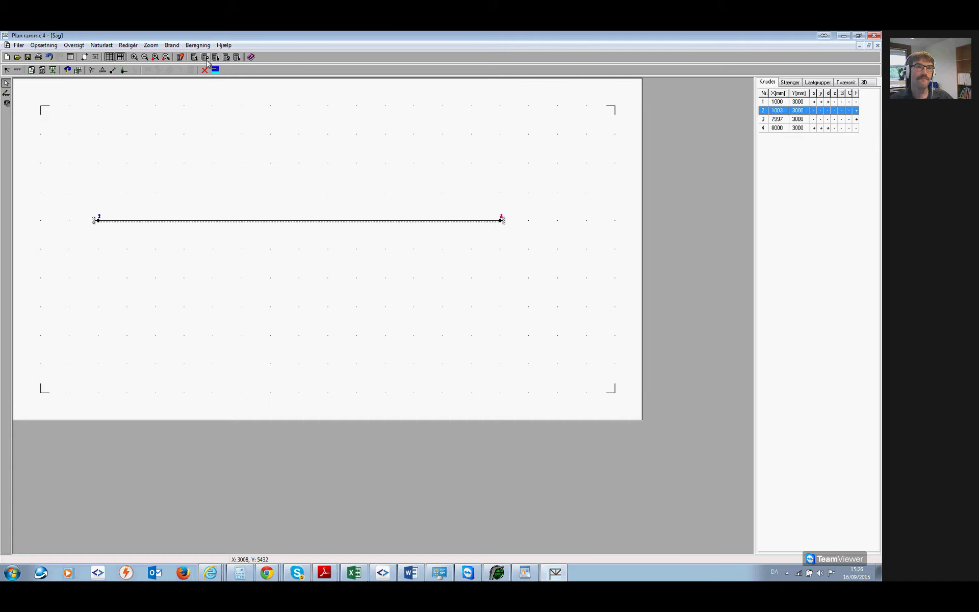
left_click(203, 57)
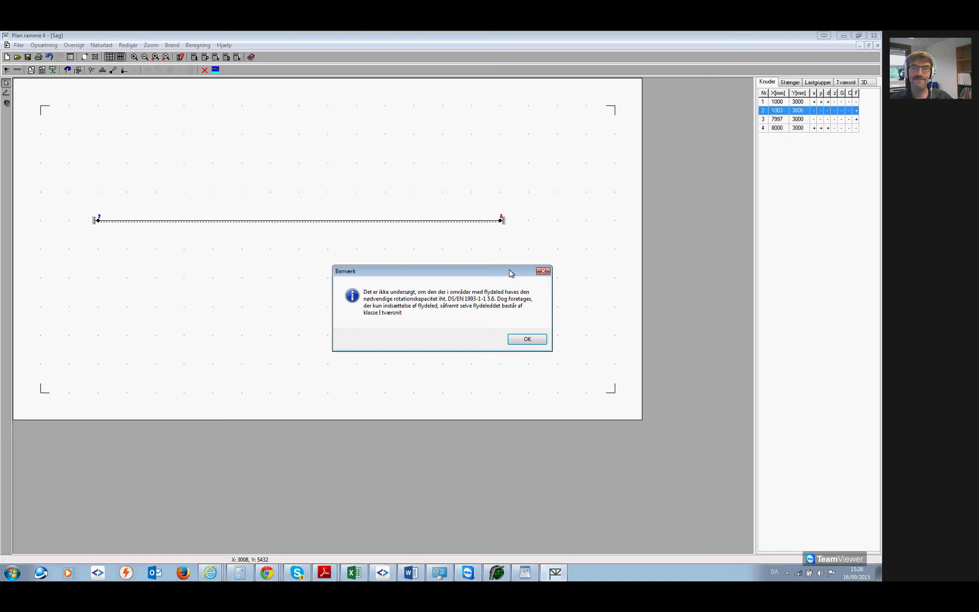
left_click(527, 339)
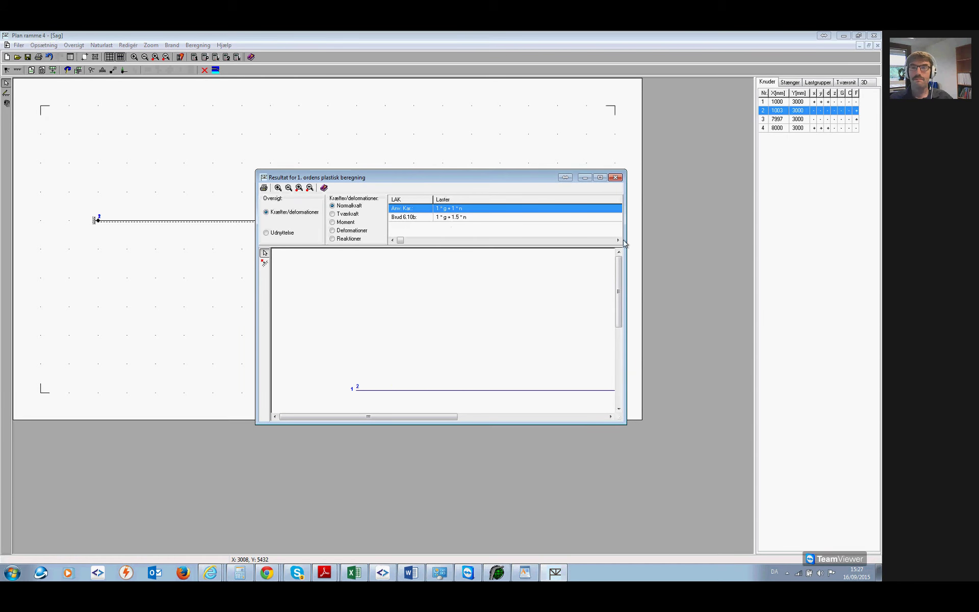
left_click(600, 177)
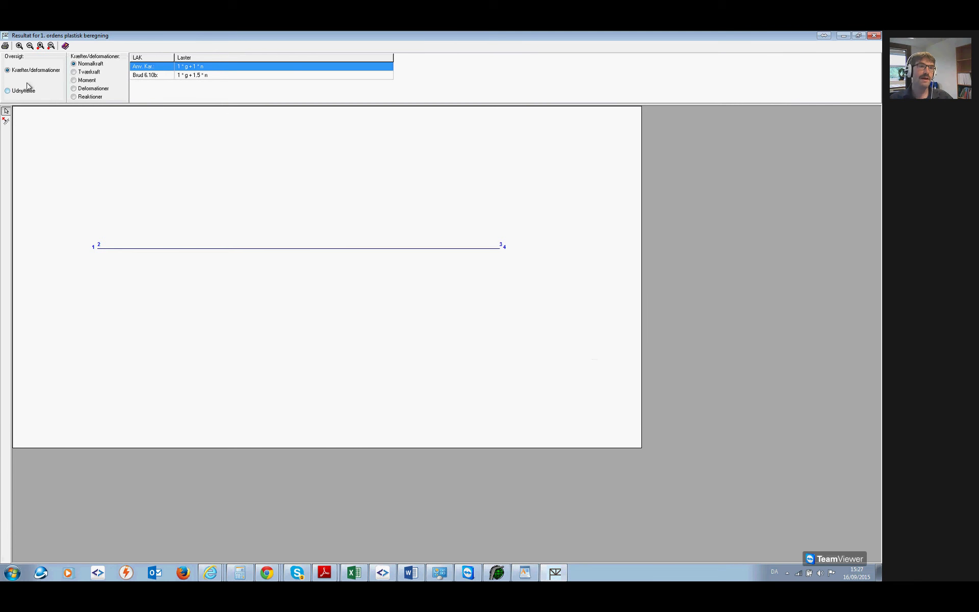
left_click(92, 92)
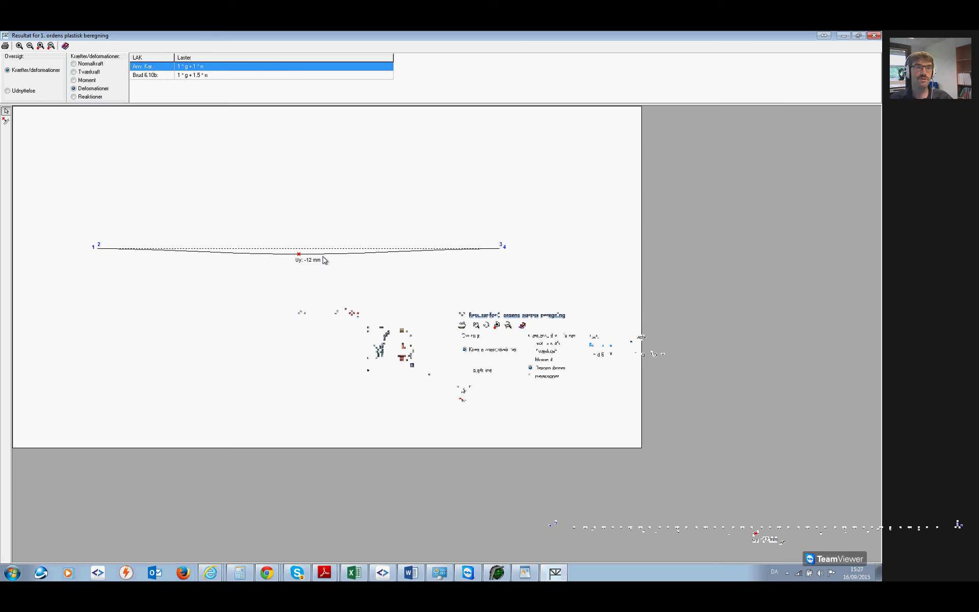
Examine the plastic calculation's cross-section class and steel utilisation along the beam for the Brud 6.10b combination.
left_click(7, 90)
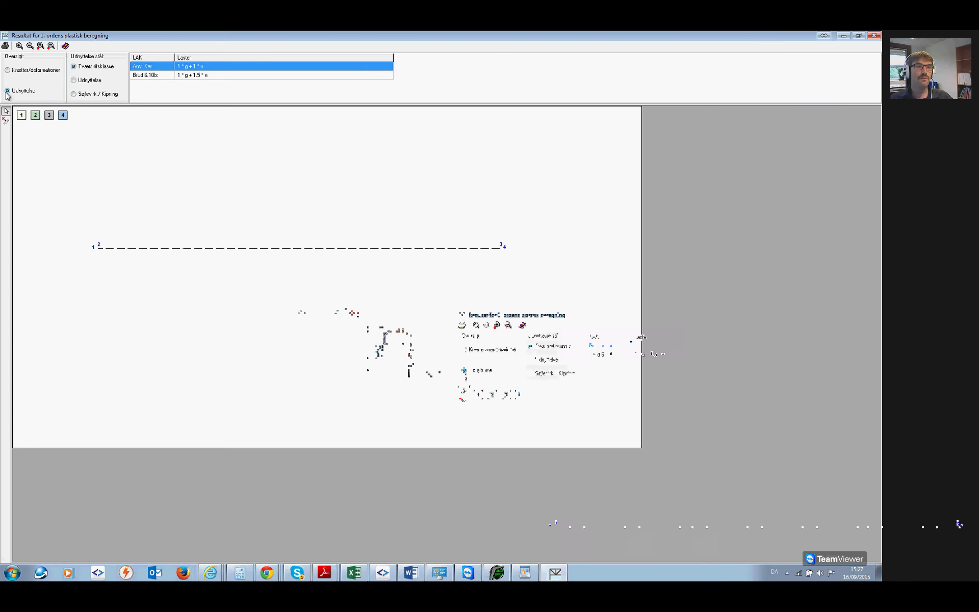
left_click(233, 77)
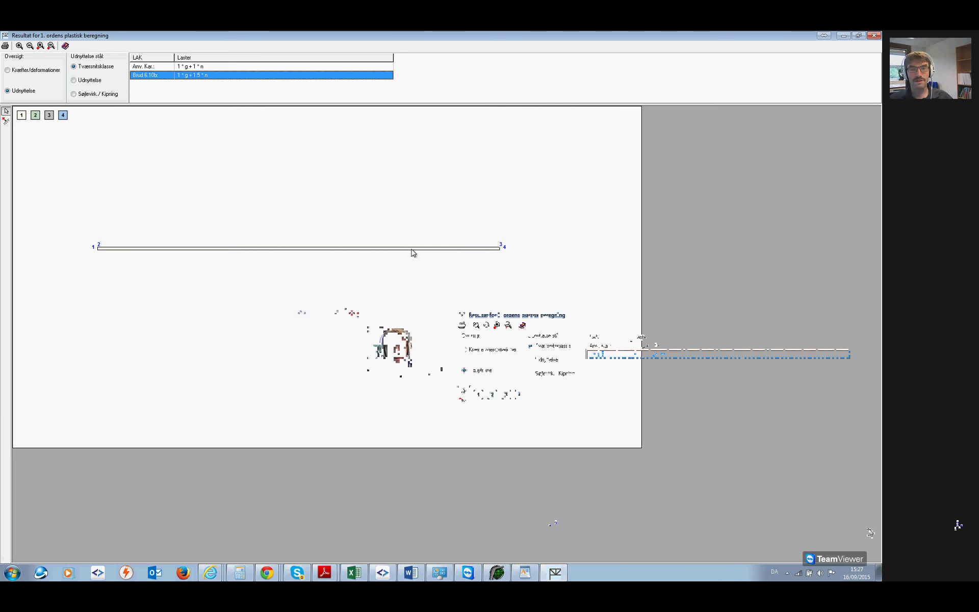
left_click(94, 81)
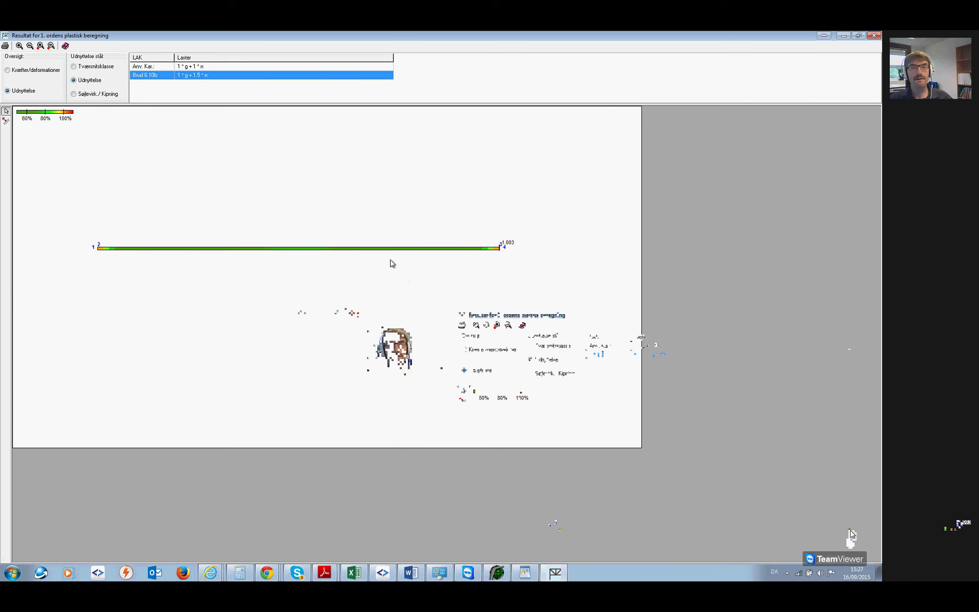